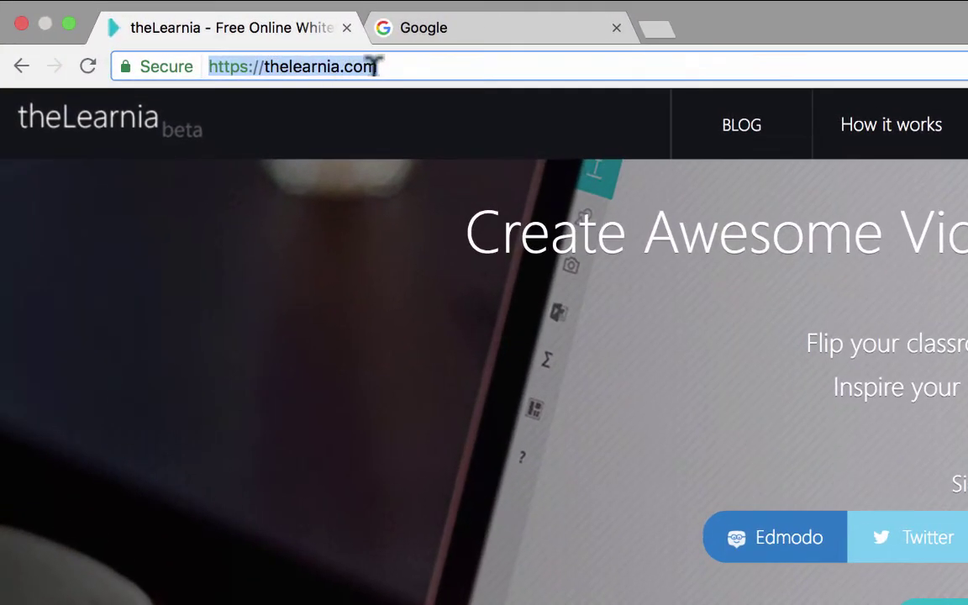
{"action": "left_click", "coordinate": [184, 31]}
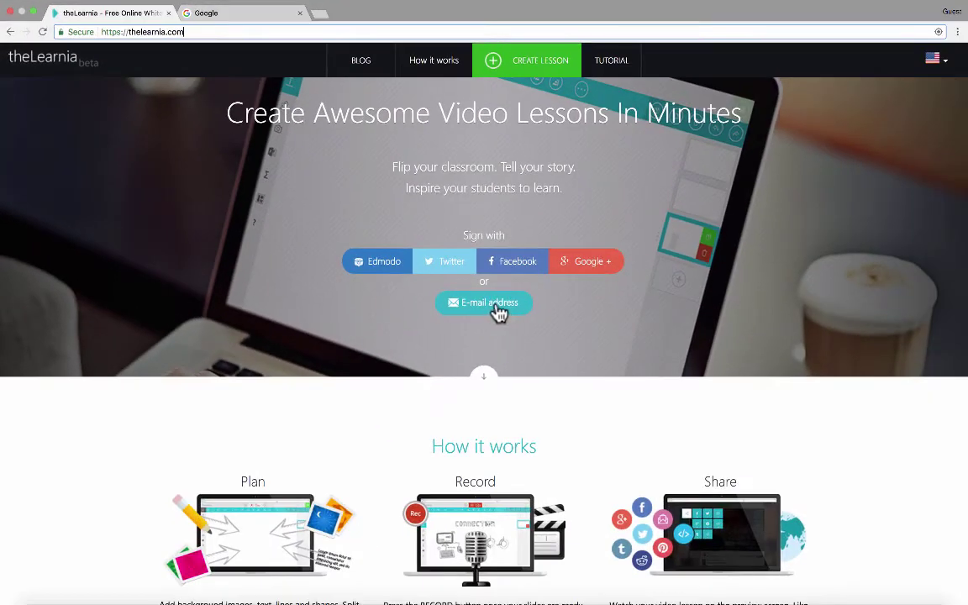
{"action": "left_click", "coordinate": [498, 308]}
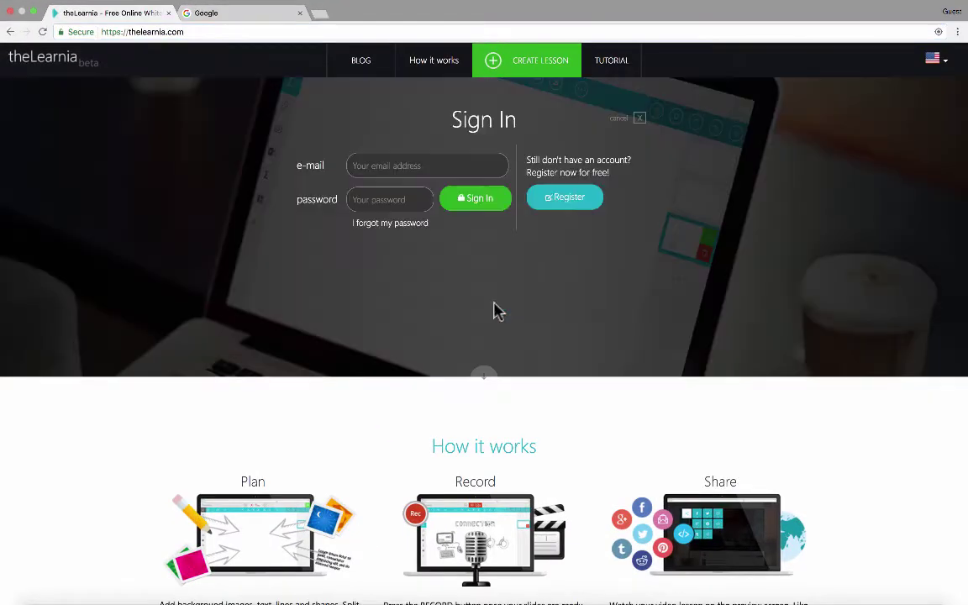
{"action": "left_click", "coordinate": [568, 200]}
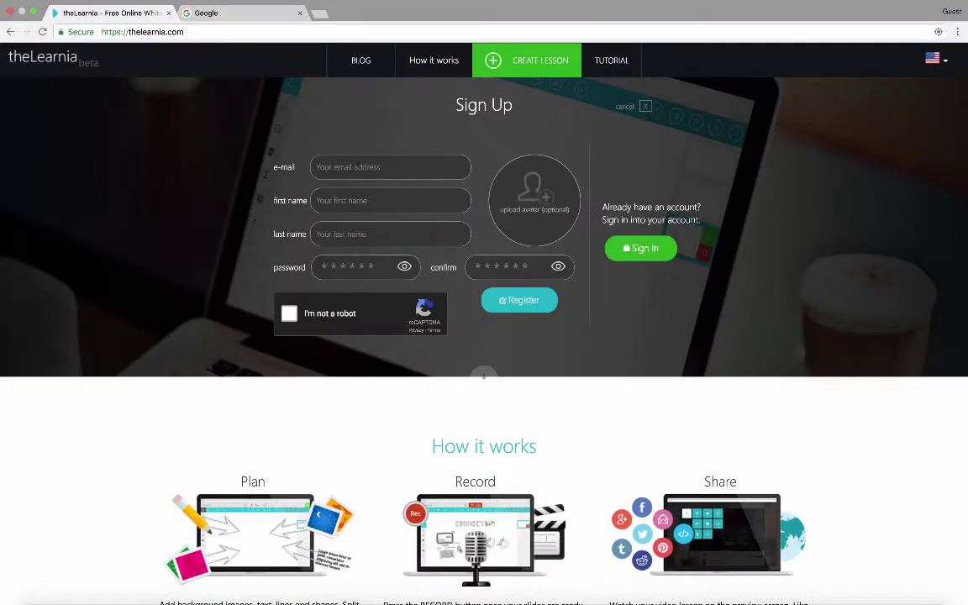
{"action": "left_click", "coordinate": [10, 31]}
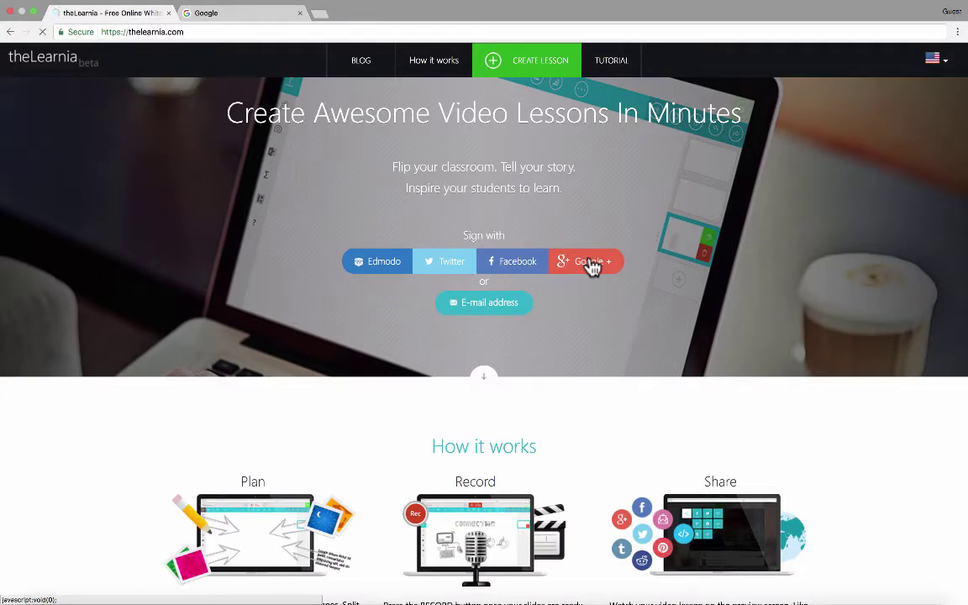
Step: Sign in to theLearnia with a Google account and allow it the requested access
{"action": "left_click", "coordinate": [592, 264]}
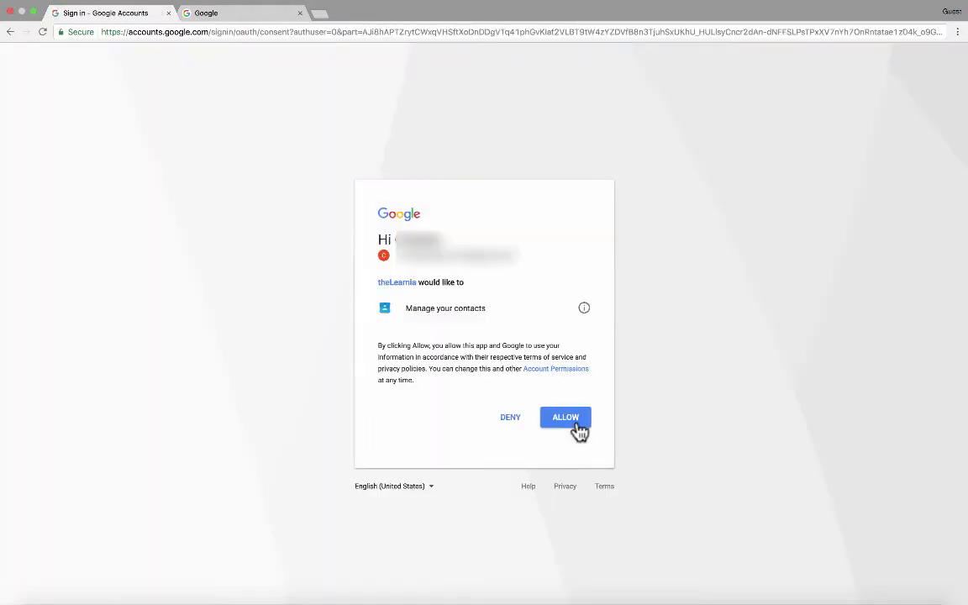
{"action": "left_click", "coordinate": [567, 427]}
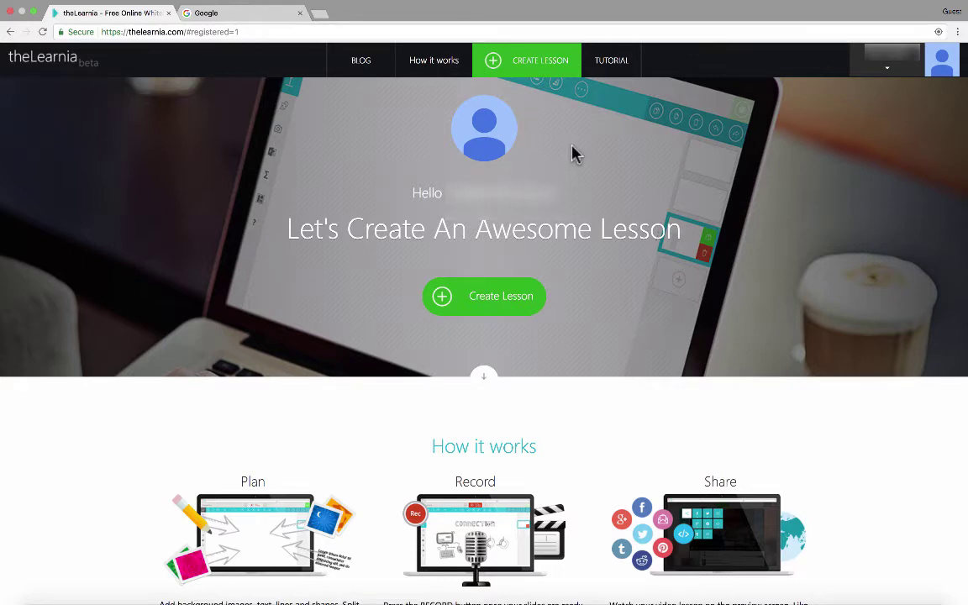
{"action": "scroll", "coordinate": [583, 367], "scroll_direction": "down", "scroll_amount": 5}
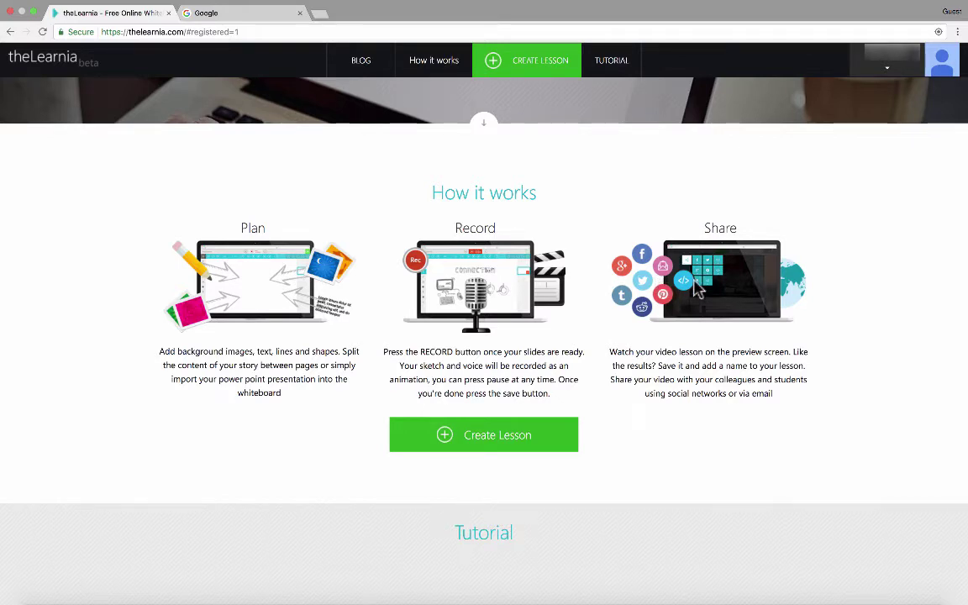
{"action": "scroll", "coordinate": [698, 290], "scroll_direction": "up", "scroll_amount": 5}
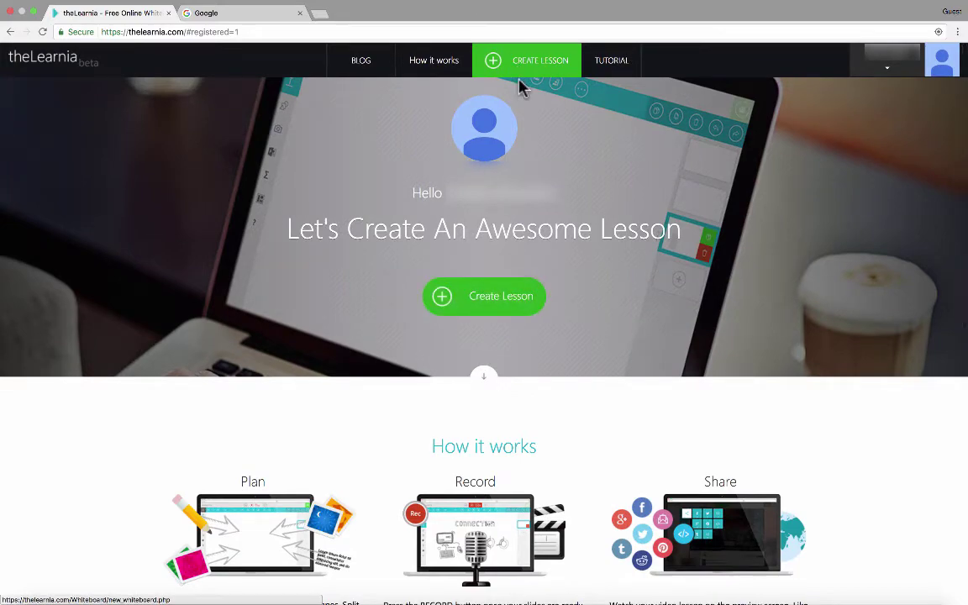
{"action": "scroll", "coordinate": [568, 172], "scroll_direction": "down", "scroll_amount": 7}
{"action": "scroll", "coordinate": [514, 250], "scroll_direction": "up", "scroll_amount": 8}
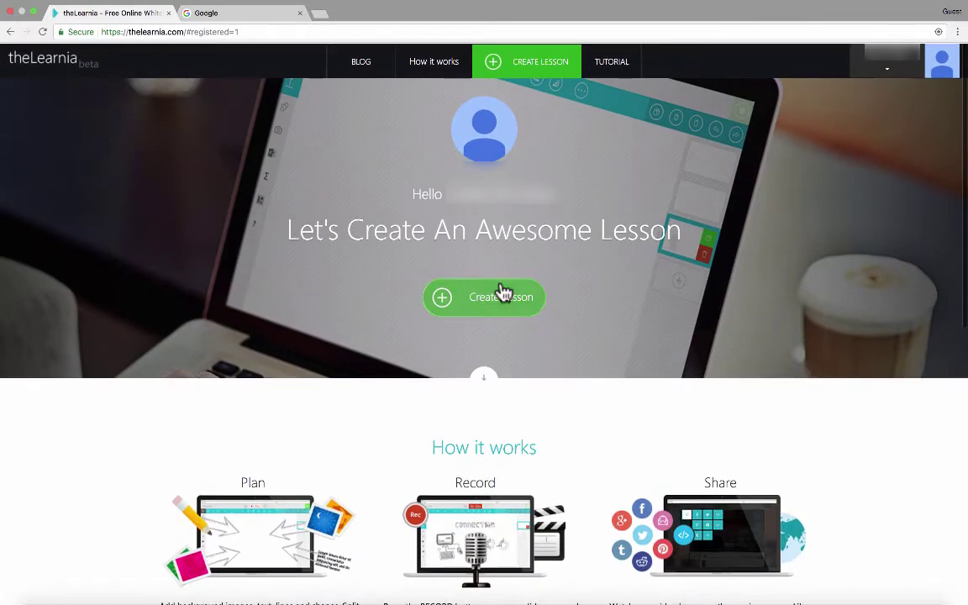
Step: Create a new lesson and bring up the gallery of 12 lesson templates
{"action": "left_click", "coordinate": [494, 301]}
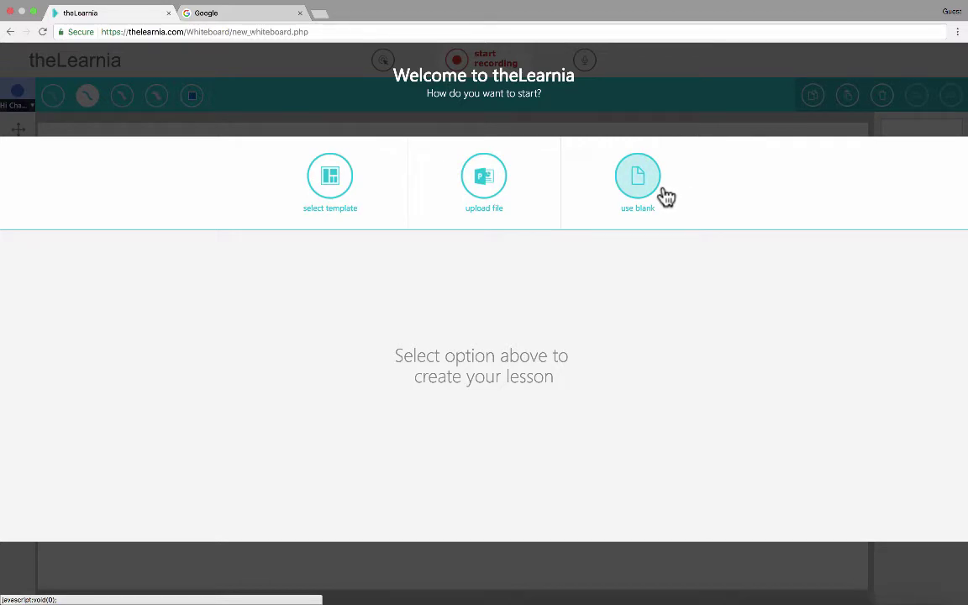
{"action": "left_click", "coordinate": [329, 178]}
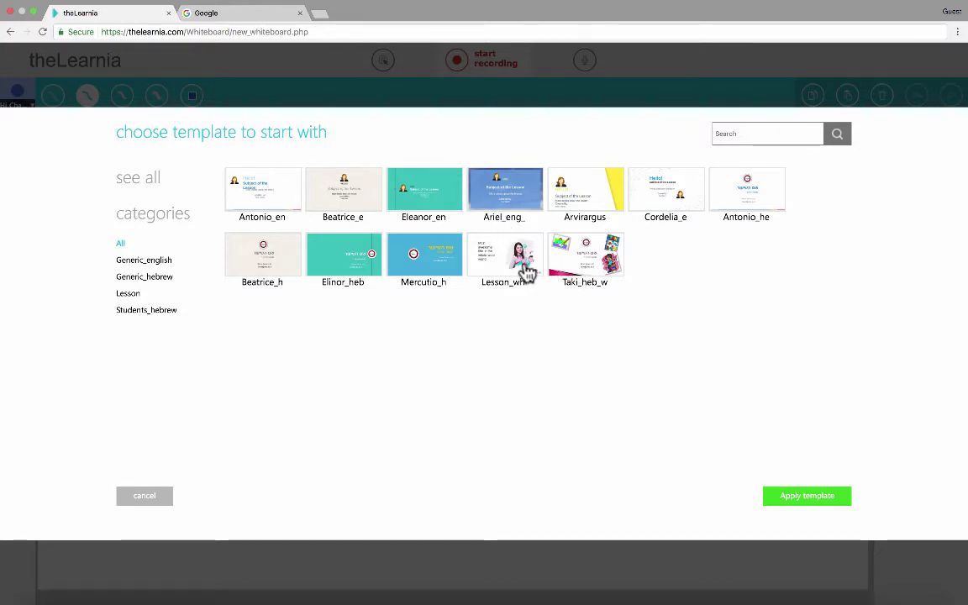
Step: Load the chosen template and browse its first three slides before returning to slide 1
{"action": "double_click", "coordinate": [527, 273]}
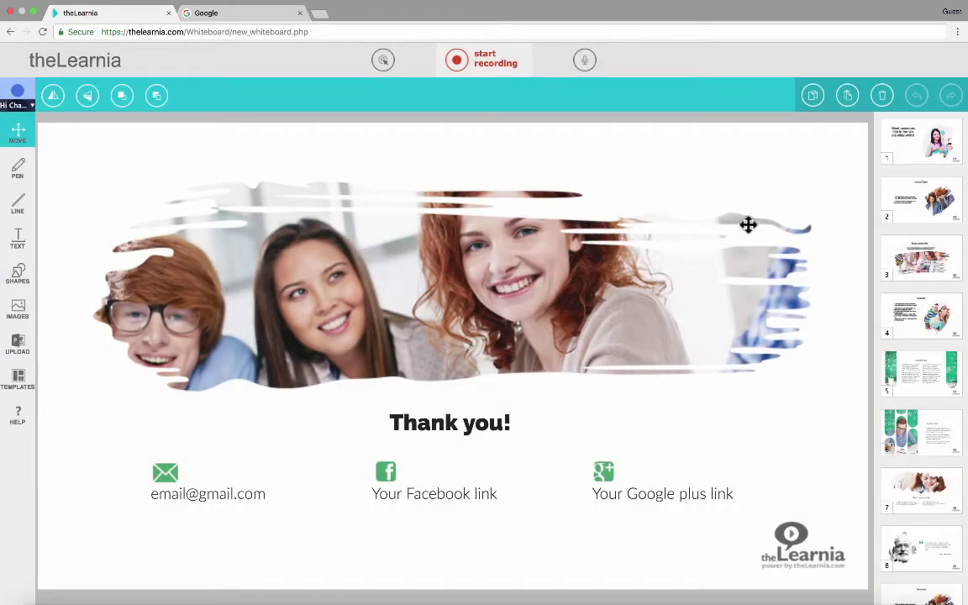
{"action": "left_click", "coordinate": [928, 145]}
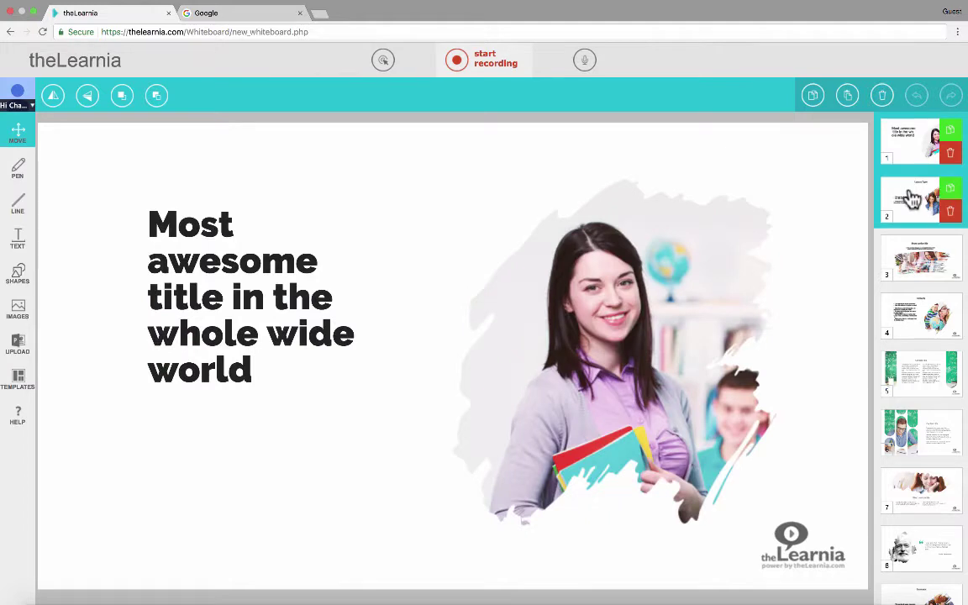
{"action": "left_click", "coordinate": [912, 198]}
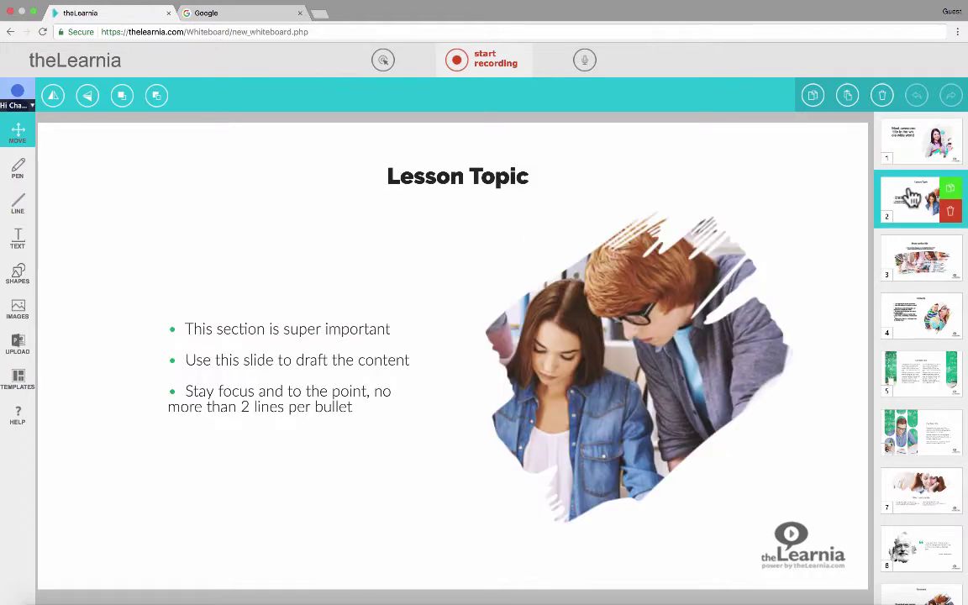
{"action": "left_click", "coordinate": [907, 261]}
{"action": "left_click", "coordinate": [920, 143]}
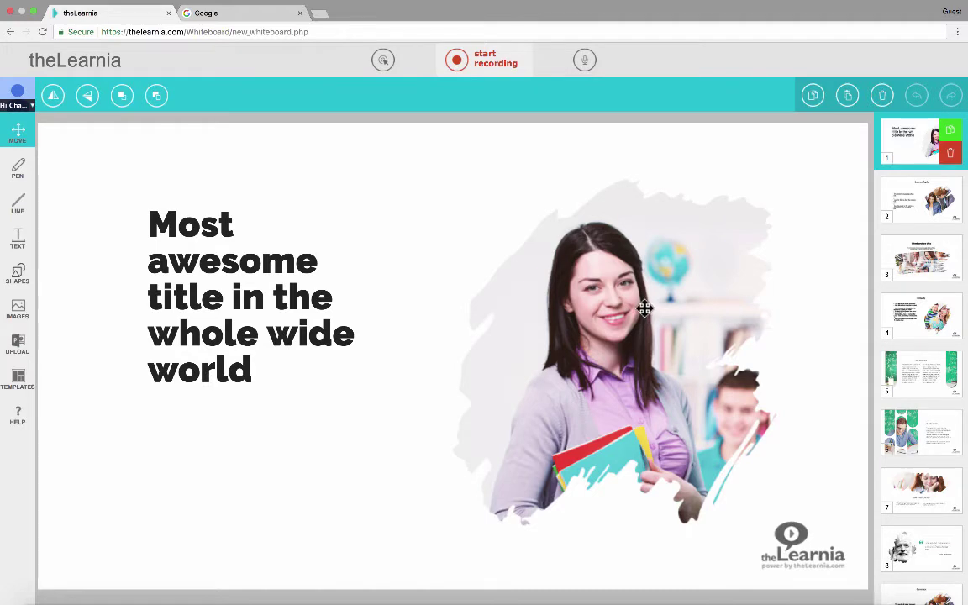
Step: Replace slide 1's title with the text 'fasdfkalskj df;l'
{"action": "left_click", "coordinate": [187, 262]}
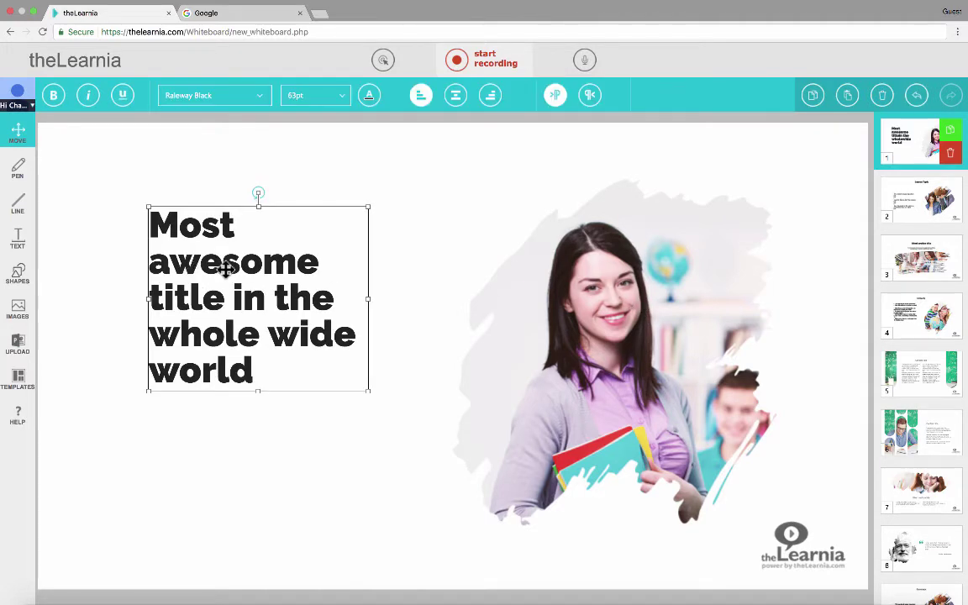
{"action": "double_click", "coordinate": [225, 268]}
{"action": "type", "text": "f"}
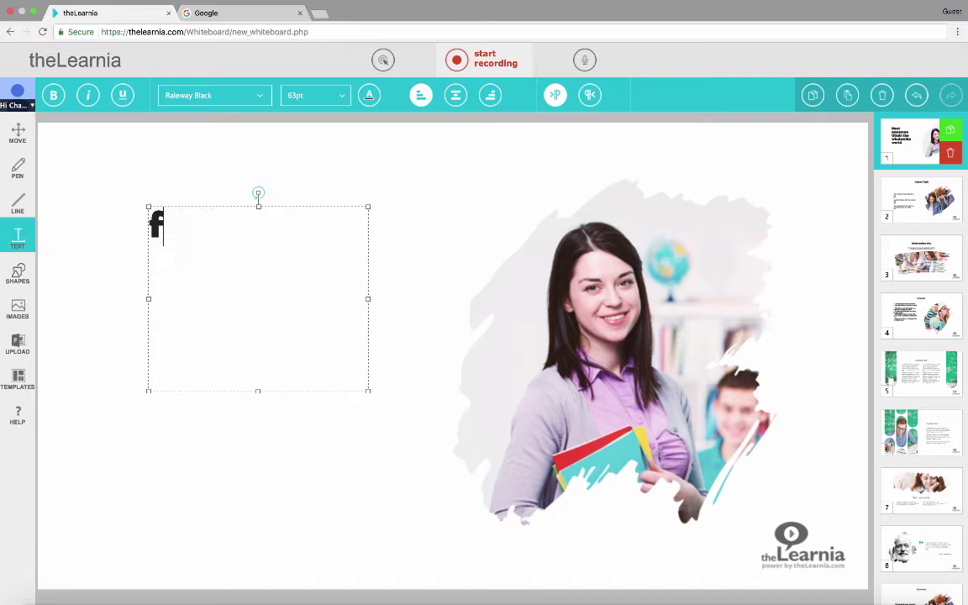
{"action": "type", "text": "asdfkalskj df;l"}
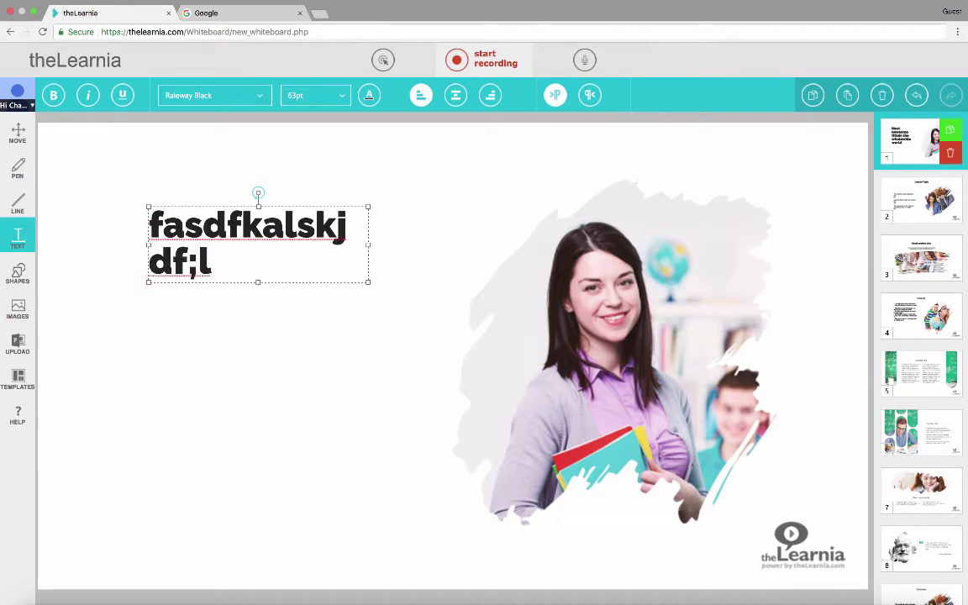
{"action": "left_click", "coordinate": [648, 312]}
Step: Add a Bevel_Blue rectangle from the image library and drag it over the photo
{"action": "left_click", "coordinate": [625, 312]}
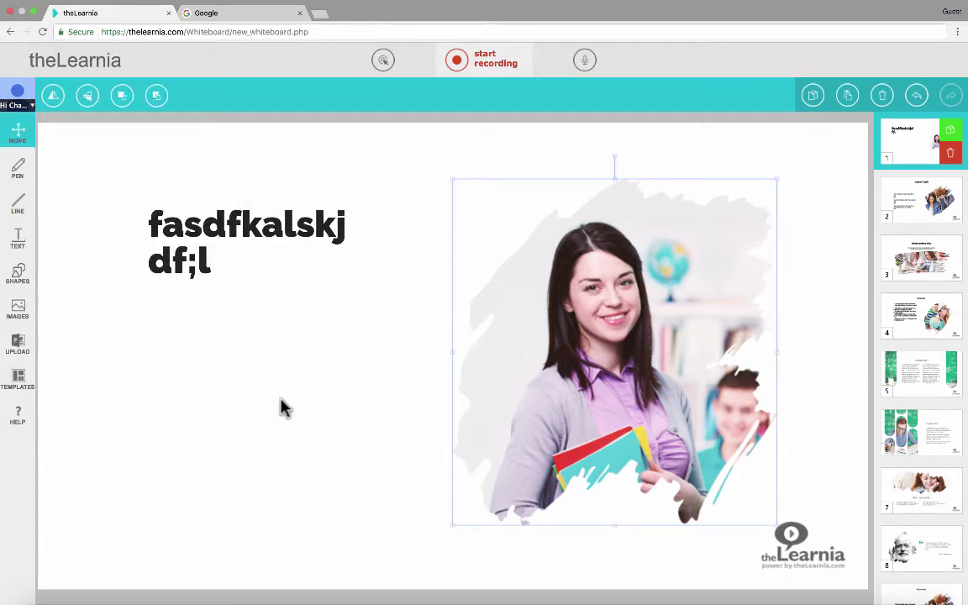
{"action": "left_click", "coordinate": [20, 315]}
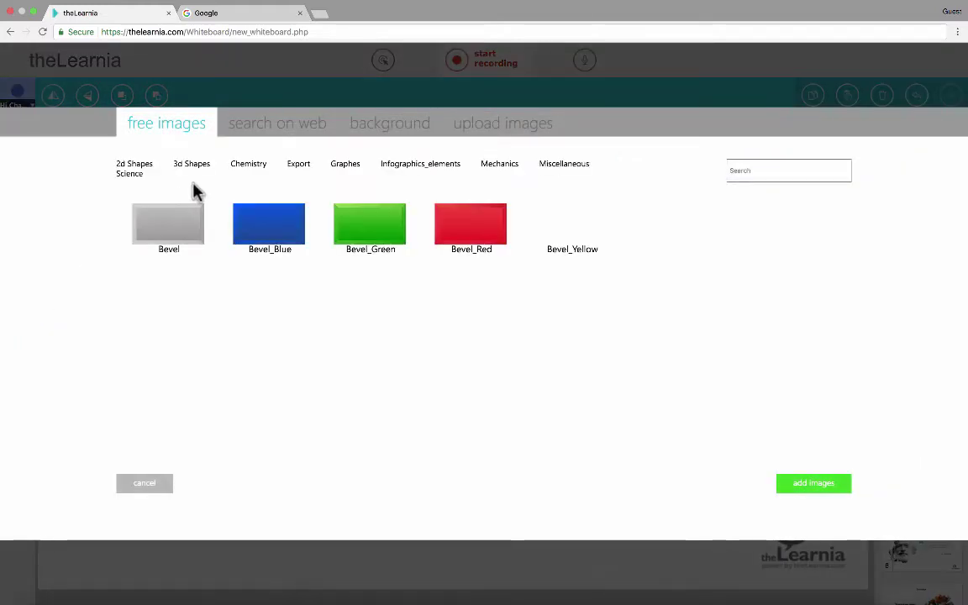
{"action": "left_click", "coordinate": [269, 224]}
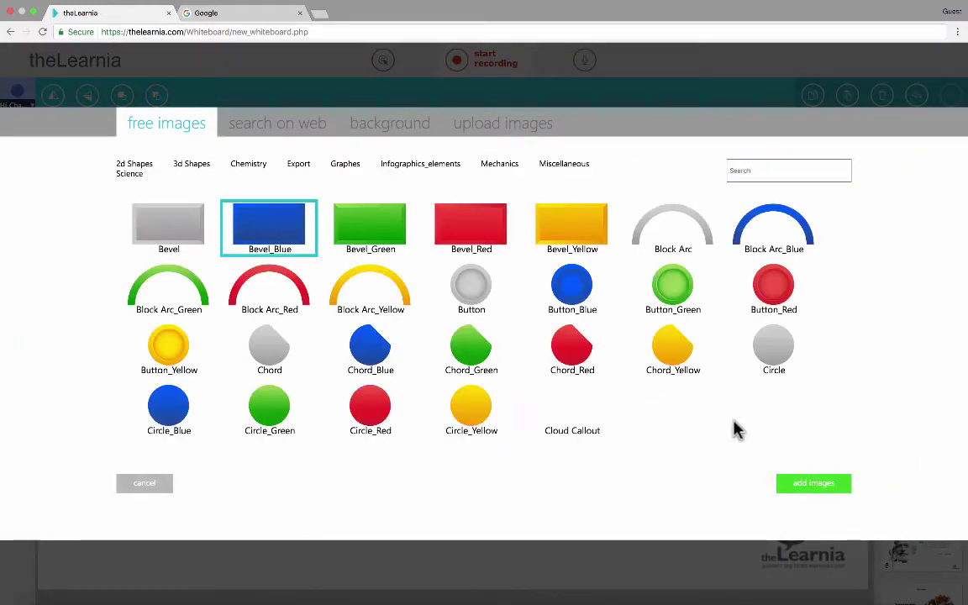
{"action": "left_click", "coordinate": [812, 484]}
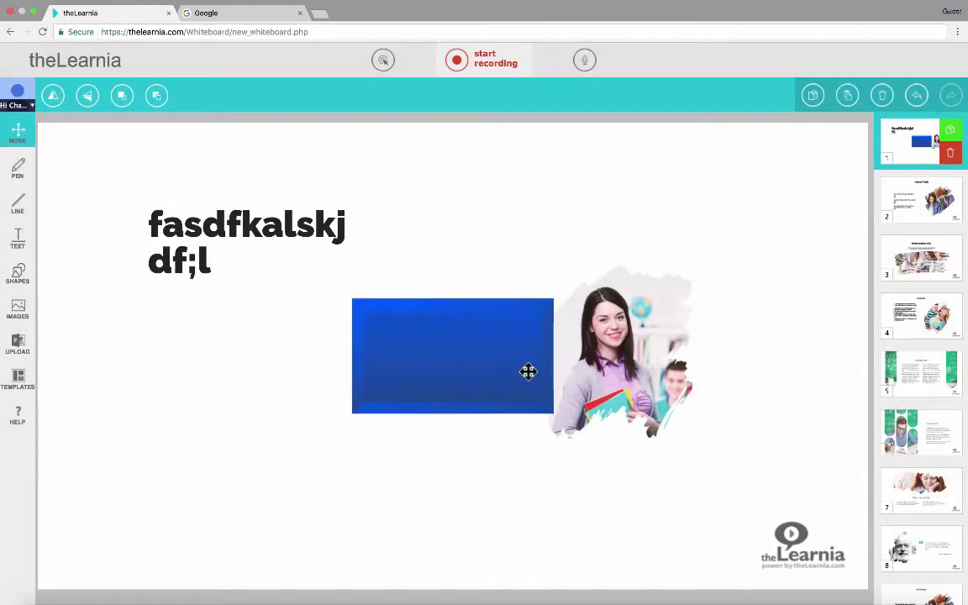
{"action": "left_click_drag", "start_coordinate": [526, 371], "coordinate": [694, 362]}
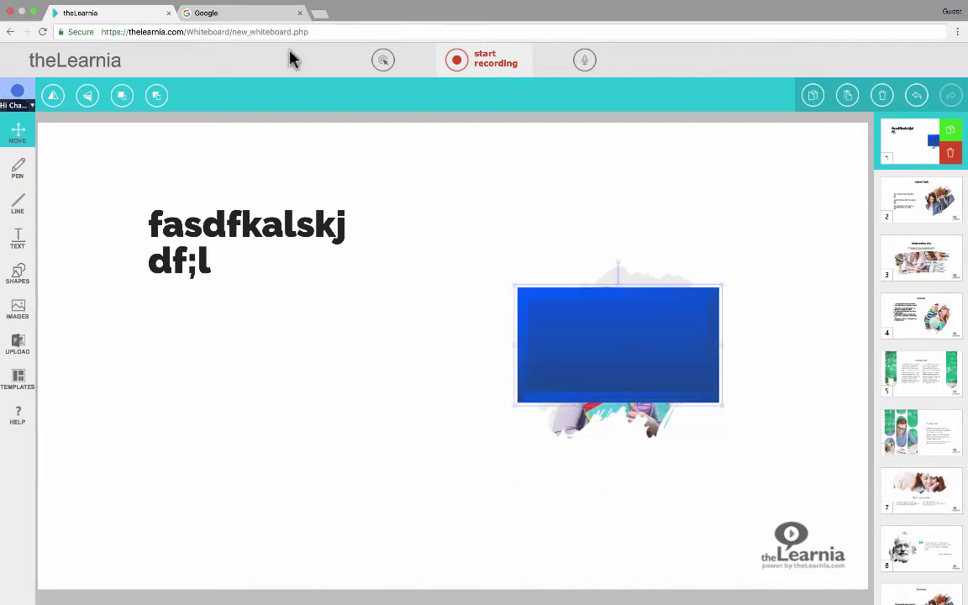
Step: Discard the template lesson unsaved and open a new blank whiteboard with one empty slide
{"action": "left_click", "coordinate": [60, 74]}
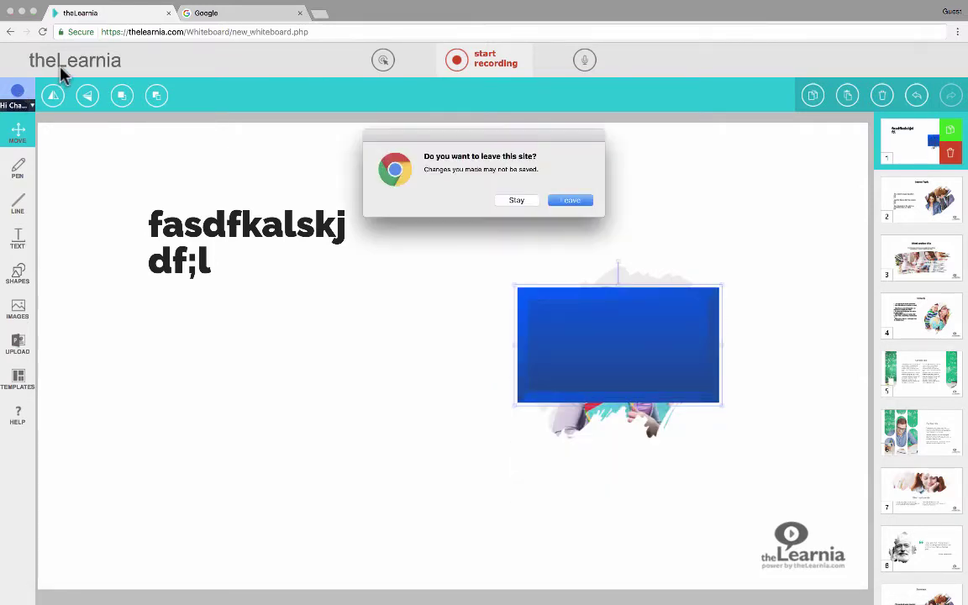
{"action": "left_click", "coordinate": [571, 200]}
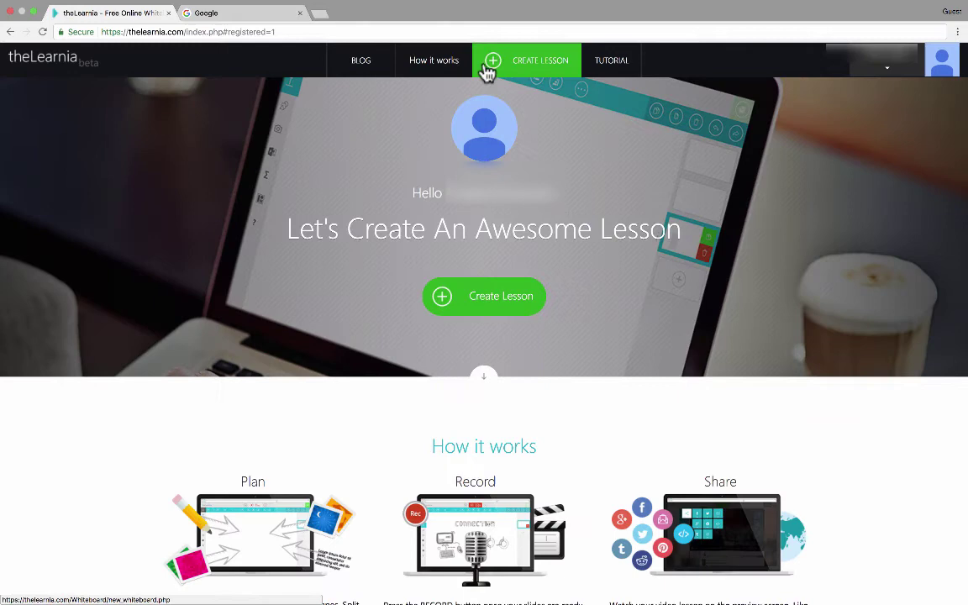
{"action": "left_click", "coordinate": [477, 302]}
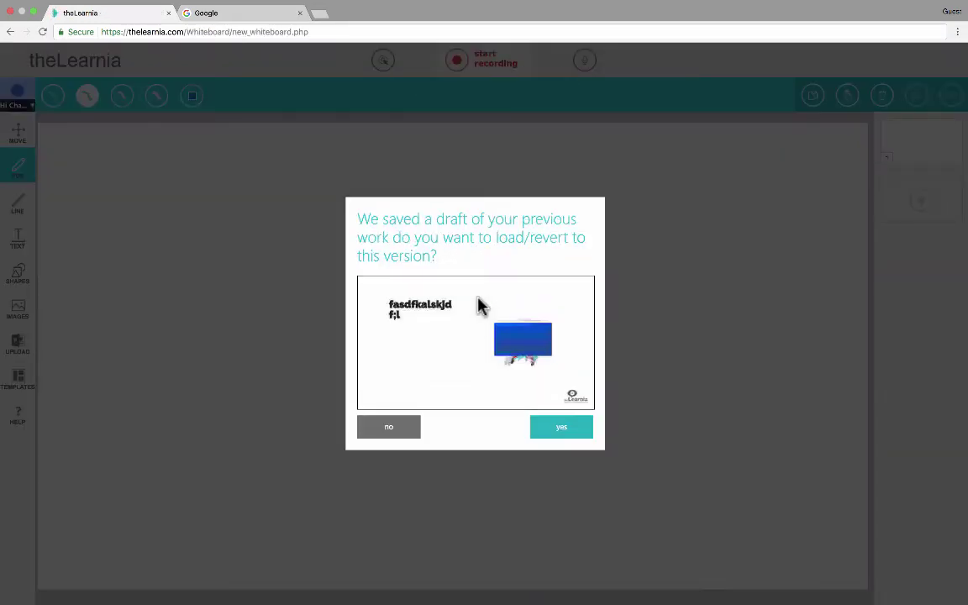
{"action": "left_click", "coordinate": [409, 431]}
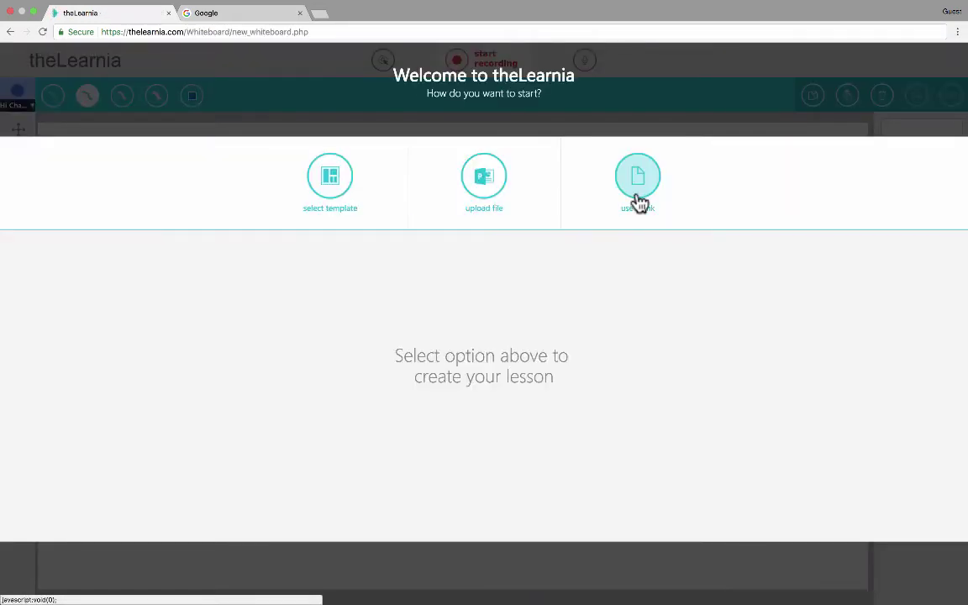
{"action": "left_click", "coordinate": [642, 202]}
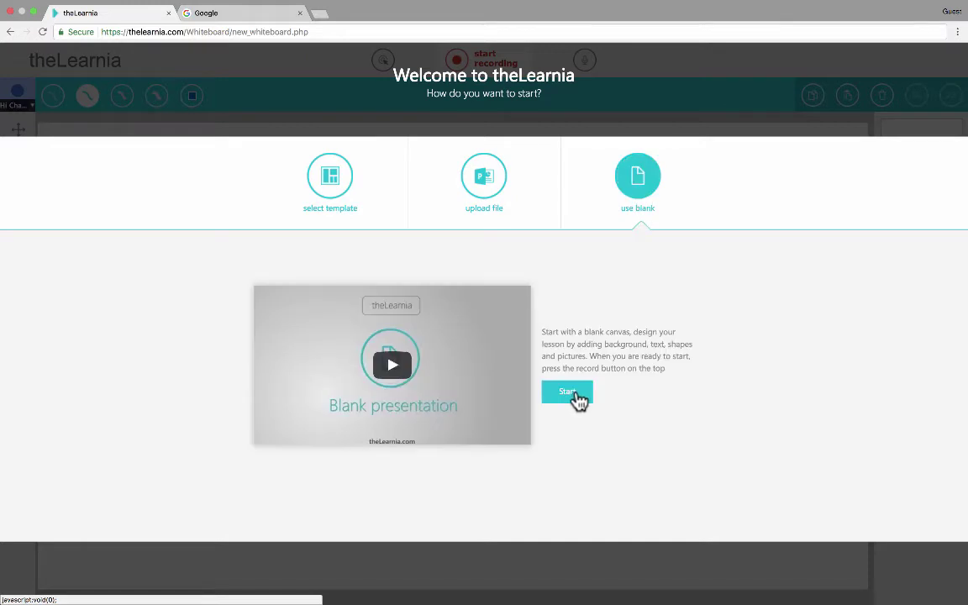
{"action": "left_click", "coordinate": [574, 395]}
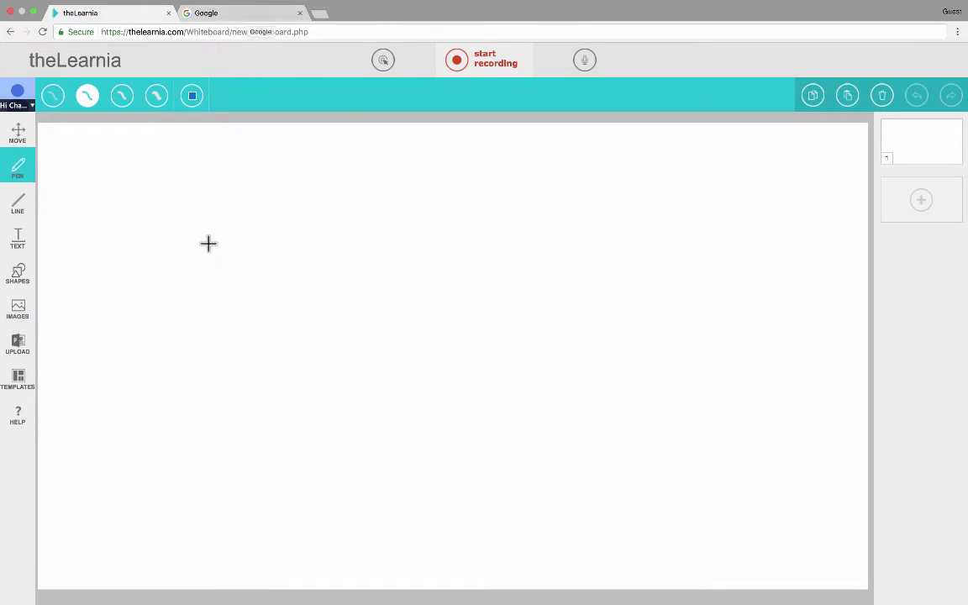
Step: Leave the unsaved blank whiteboard and start a new lesson using the upload-file option
{"action": "left_click", "coordinate": [74, 59]}
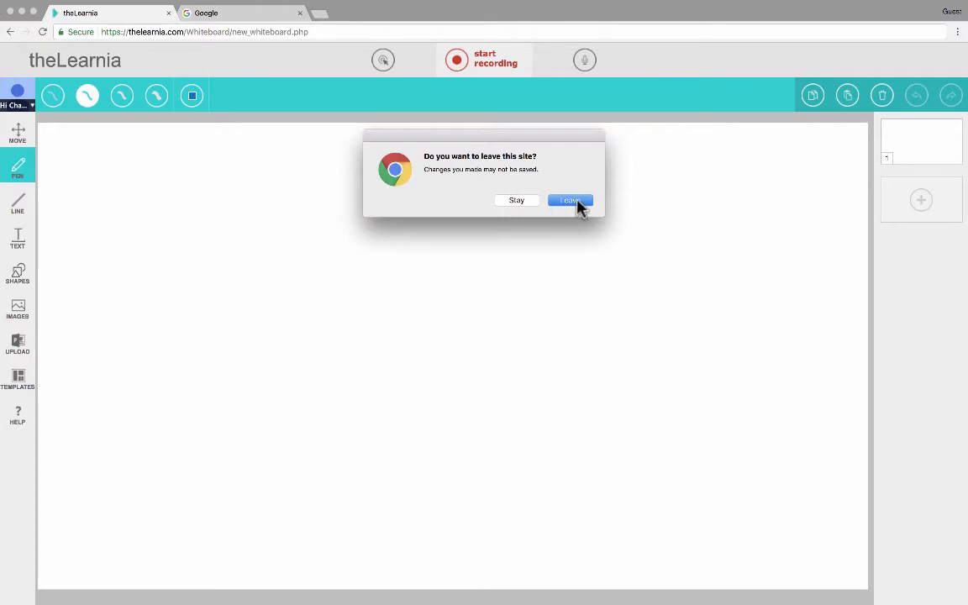
{"action": "left_click", "coordinate": [577, 200]}
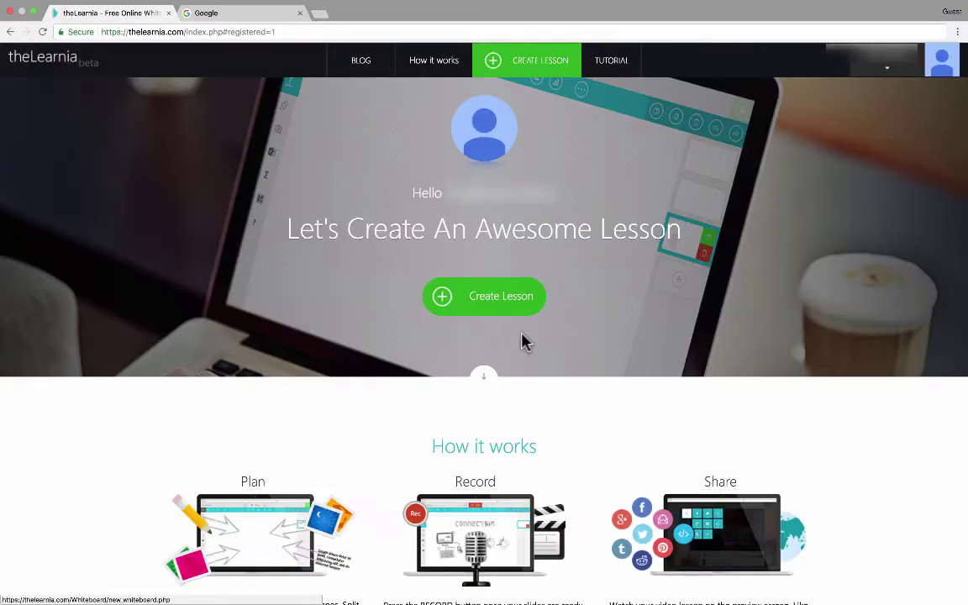
{"action": "left_click", "coordinate": [498, 302]}
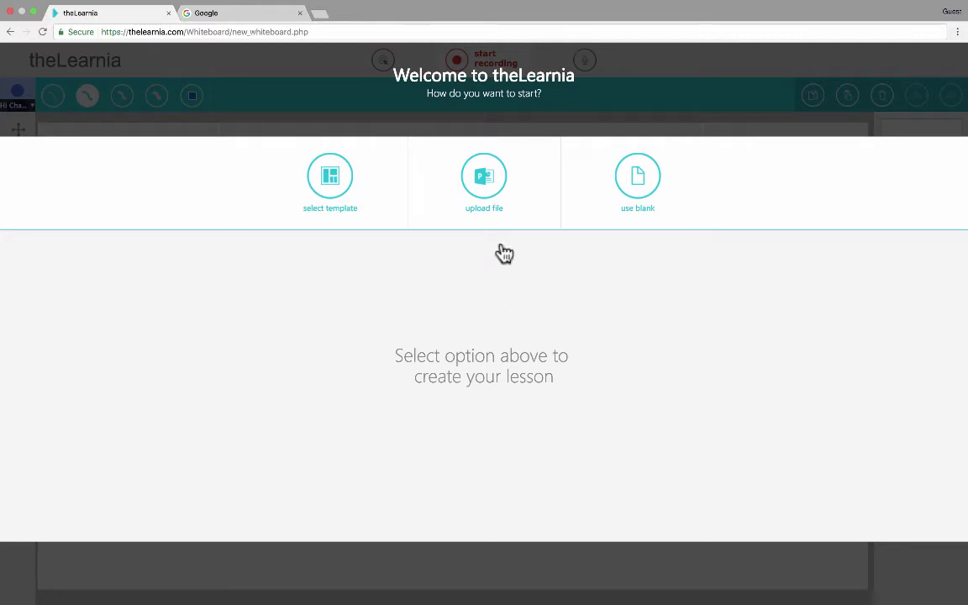
{"action": "left_click", "coordinate": [493, 190]}
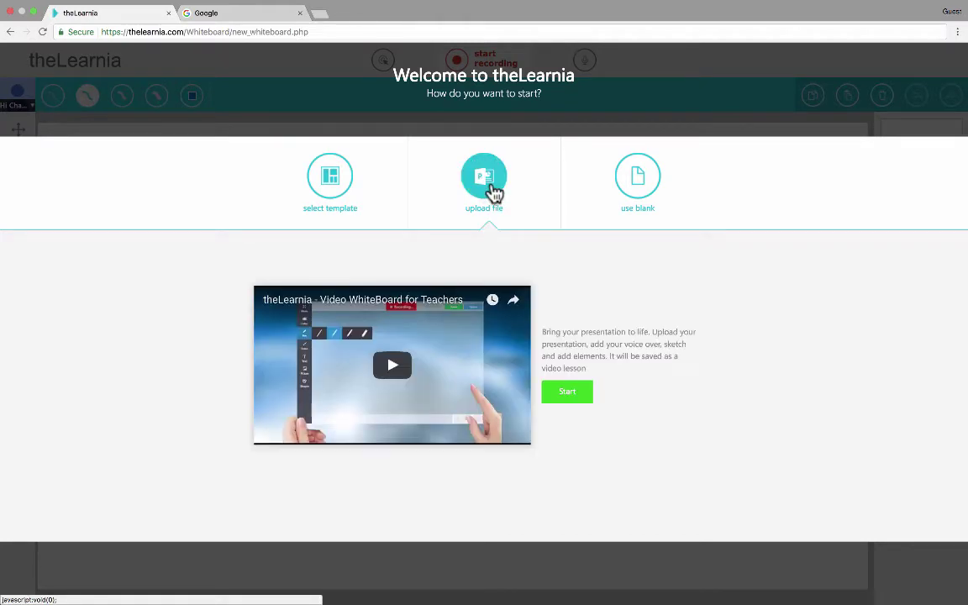
{"action": "left_click", "coordinate": [577, 399]}
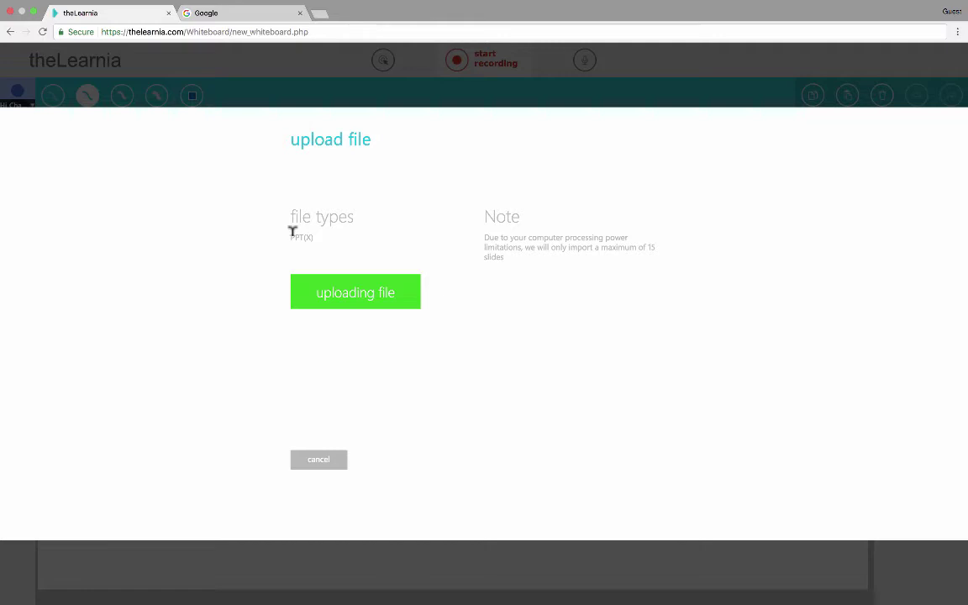
Step: Upload the -AR Verbs.ppt presentation as the lesson's slides
{"action": "left_click", "coordinate": [384, 306]}
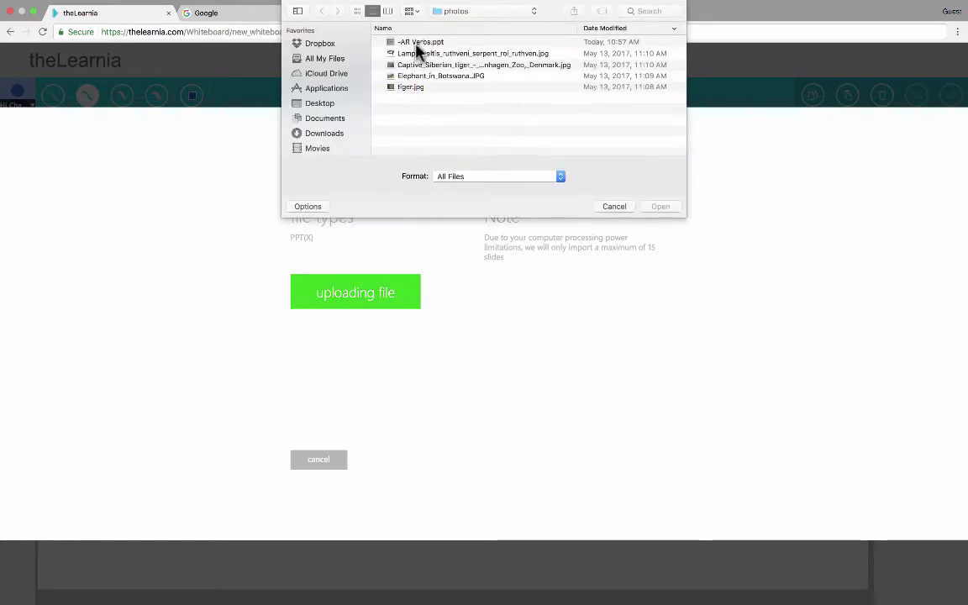
{"action": "left_click", "coordinate": [417, 41]}
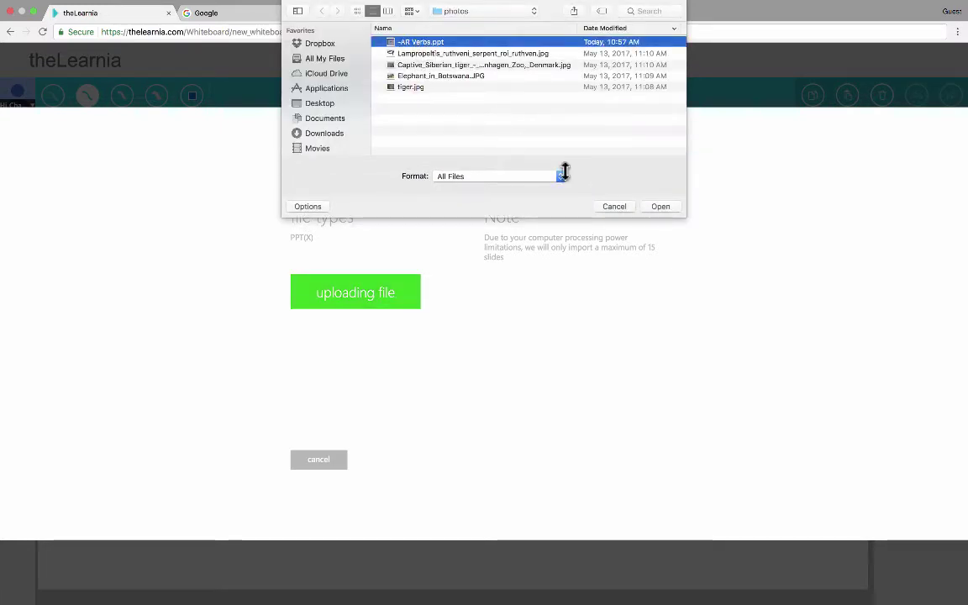
{"action": "left_click", "coordinate": [661, 207]}
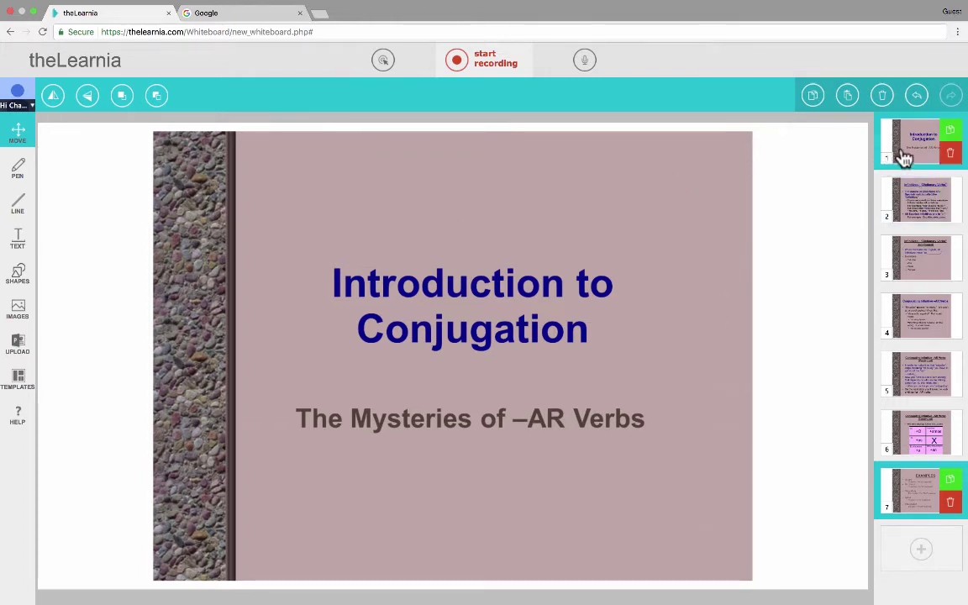
Step: Look through the imported slides 2 to 5, starting with Infinitives
{"action": "left_click", "coordinate": [918, 205]}
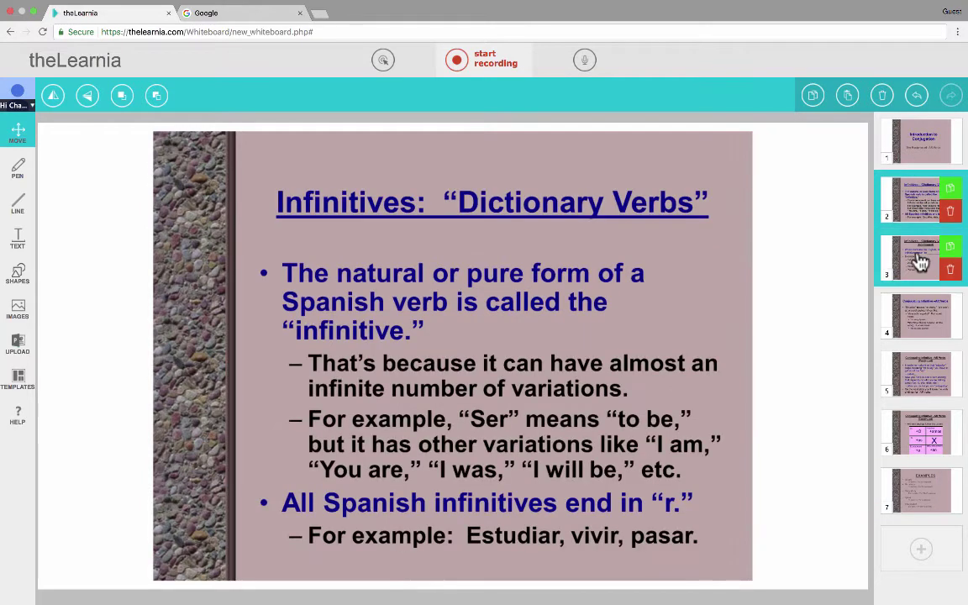
{"action": "left_click", "coordinate": [913, 208]}
{"action": "left_click", "coordinate": [911, 256]}
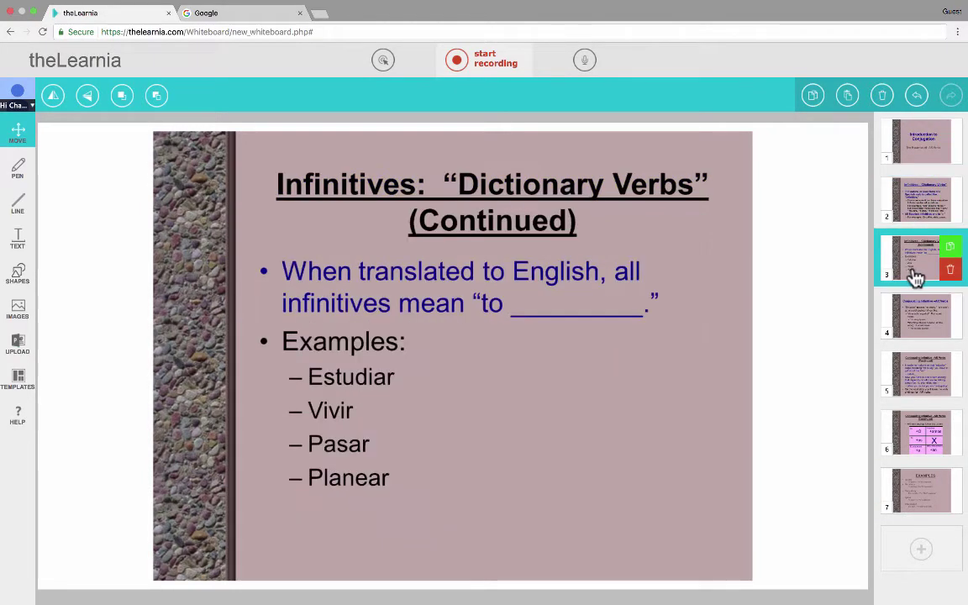
{"action": "left_click", "coordinate": [917, 326]}
{"action": "left_click", "coordinate": [918, 373]}
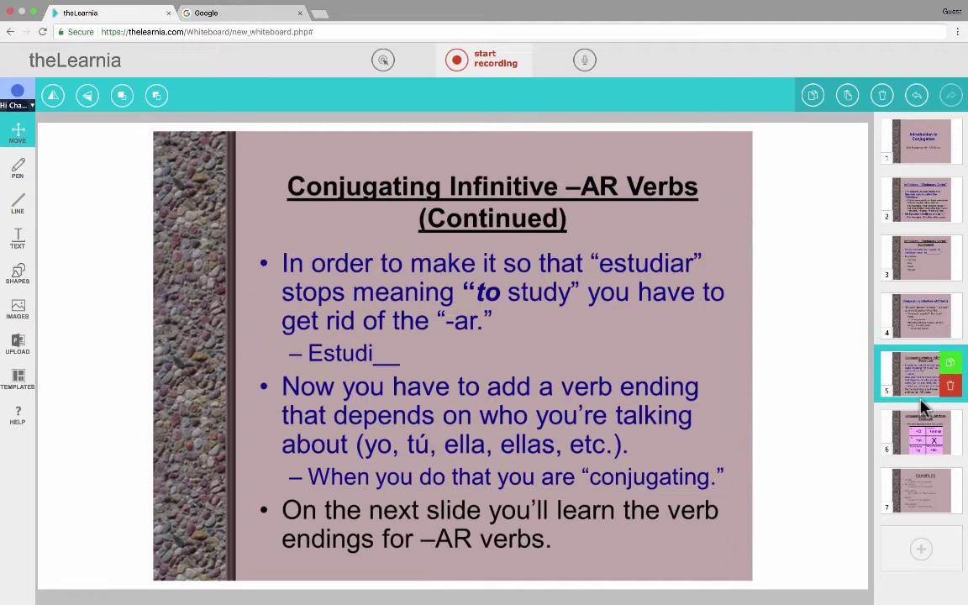
Step: Enlarge and re-centre the -AR endings table image on slide 6, then return to slide 1
{"action": "left_click", "coordinate": [914, 416]}
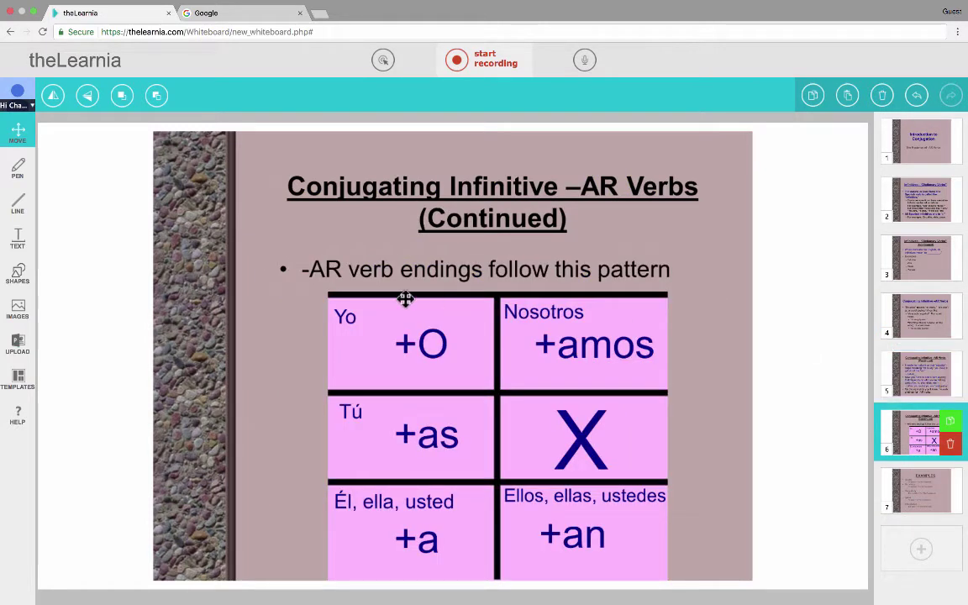
{"action": "left_click_drag", "start_coordinate": [404, 298], "coordinate": [389, 350]}
{"action": "left_click_drag", "start_coordinate": [654, 140], "coordinate": [685, 124]}
{"action": "left_click_drag", "start_coordinate": [545, 270], "coordinate": [636, 278]}
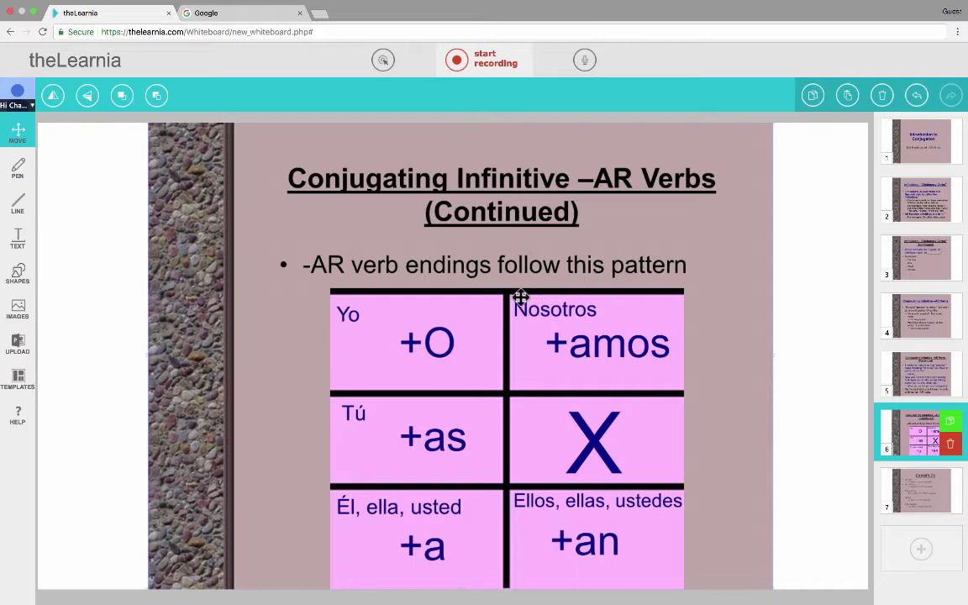
{"action": "mouse_move", "coordinate": [914, 154]}
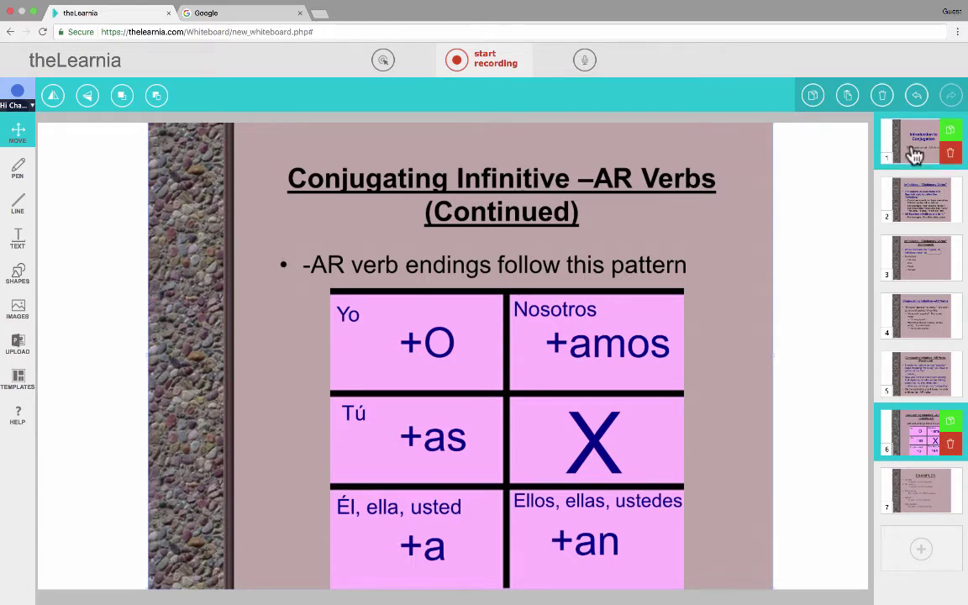
{"action": "left_click", "coordinate": [914, 154]}
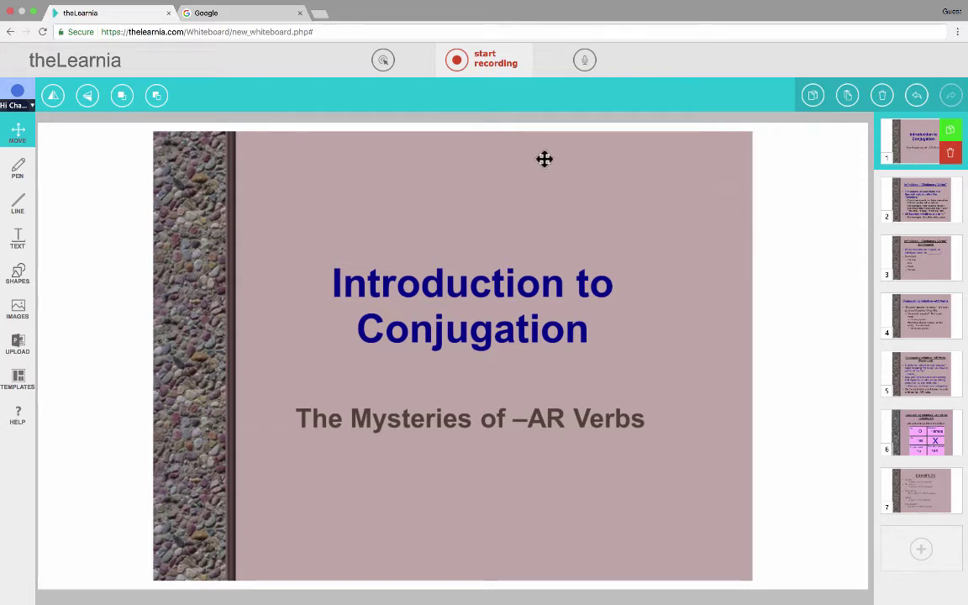
Step: Start recording the lesson and allow the site to use the microphone
{"action": "left_click", "coordinate": [458, 63]}
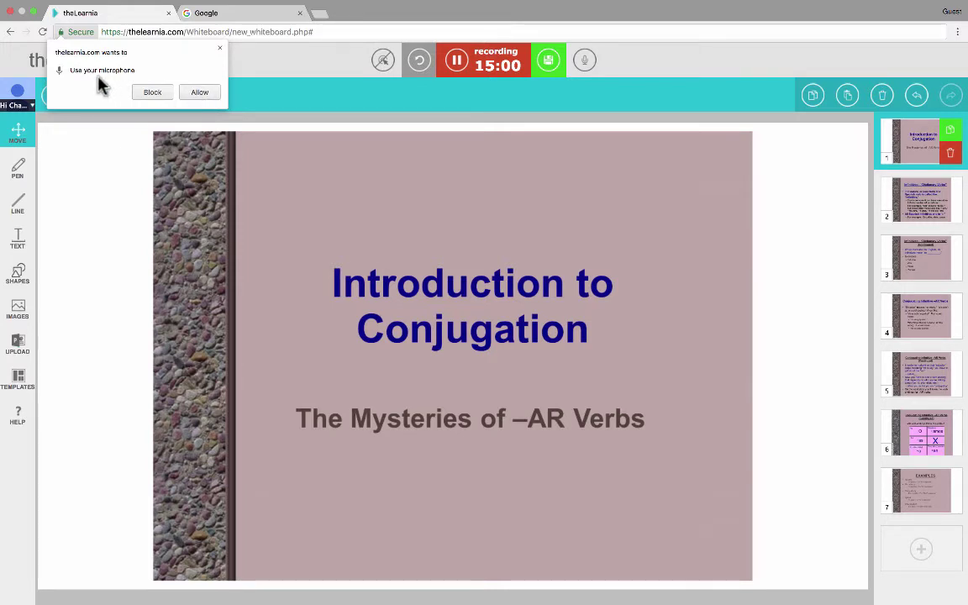
{"action": "left_click", "coordinate": [200, 94]}
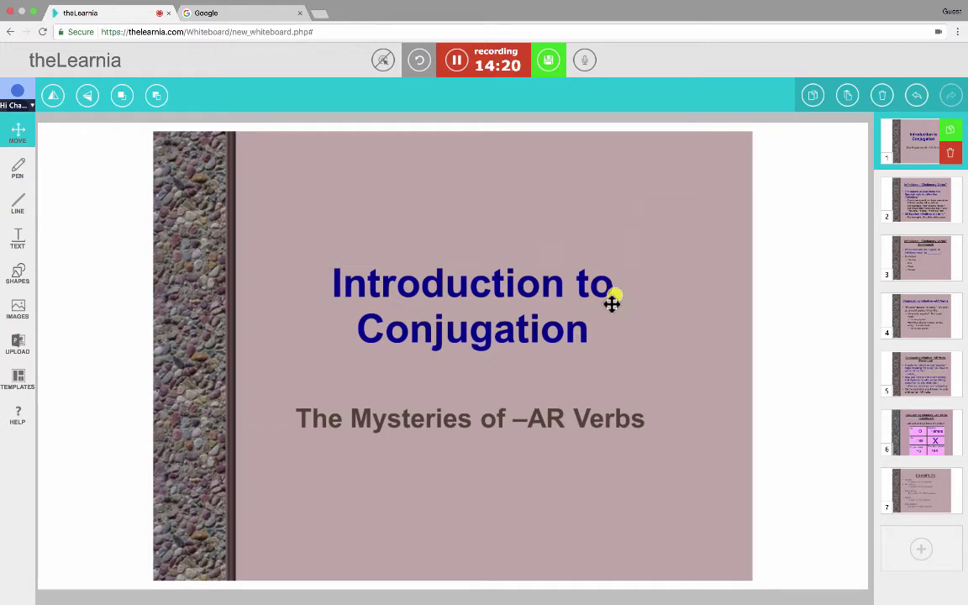
Step: Drag the title slide's image while recording, then switch to slide 2, Infinitives: Dictionary Verbs
{"action": "mouse_move", "coordinate": [562, 417]}
{"action": "left_mouse_down"}
{"action": "mouse_move", "coordinate": [602, 417]}
{"action": "mouse_move", "coordinate": [518, 378]}
{"action": "mouse_move", "coordinate": [482, 419]}
{"action": "mouse_move", "coordinate": [607, 370]}
{"action": "mouse_move", "coordinate": [497, 375]}
{"action": "mouse_move", "coordinate": [563, 432]}
{"action": "mouse_move", "coordinate": [620, 409]}
{"action": "mouse_move", "coordinate": [544, 425]}
{"action": "left_mouse_up"}
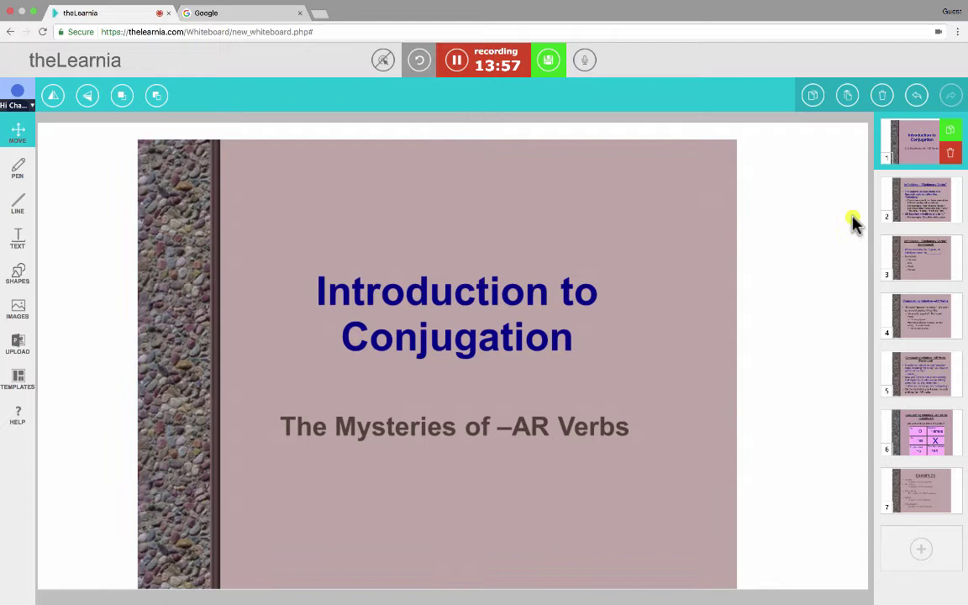
{"action": "left_click", "coordinate": [912, 207]}
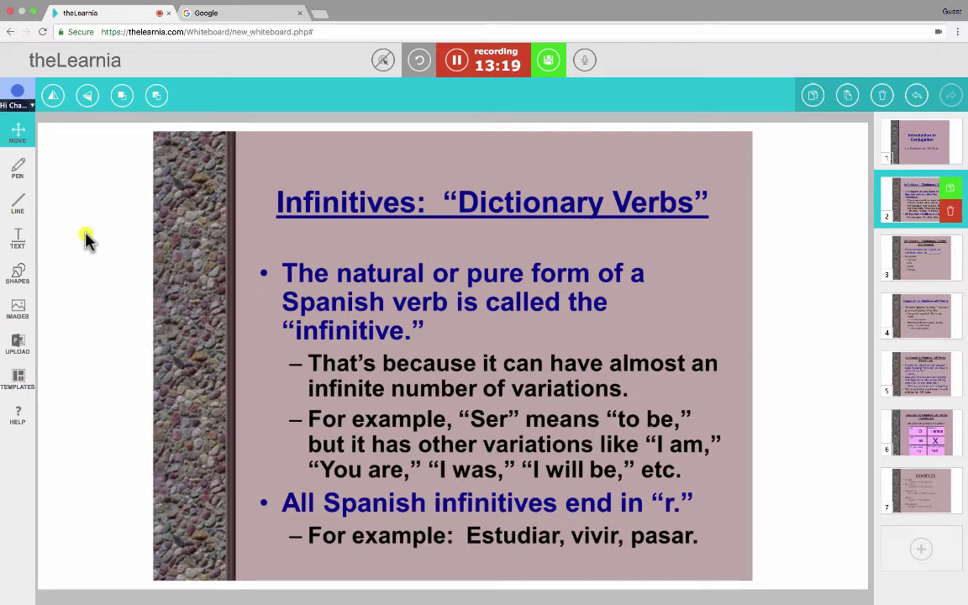
Step: Draw a blue line under slide 2's title, then switch the pen to yellow and mark 'Infinitives'
{"action": "left_click", "coordinate": [19, 171]}
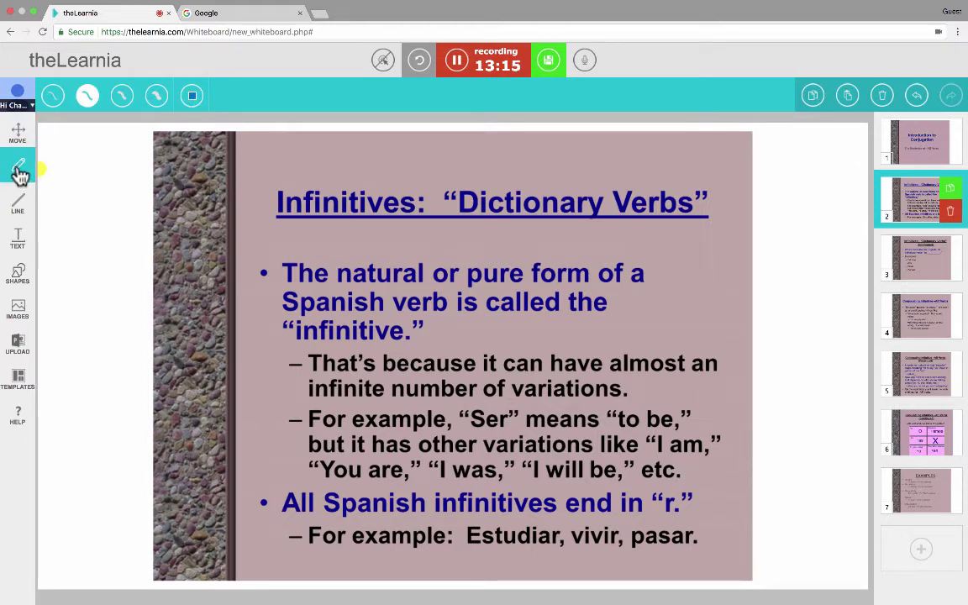
{"action": "left_click_drag", "start_coordinate": [287, 232], "coordinate": [421, 237]}
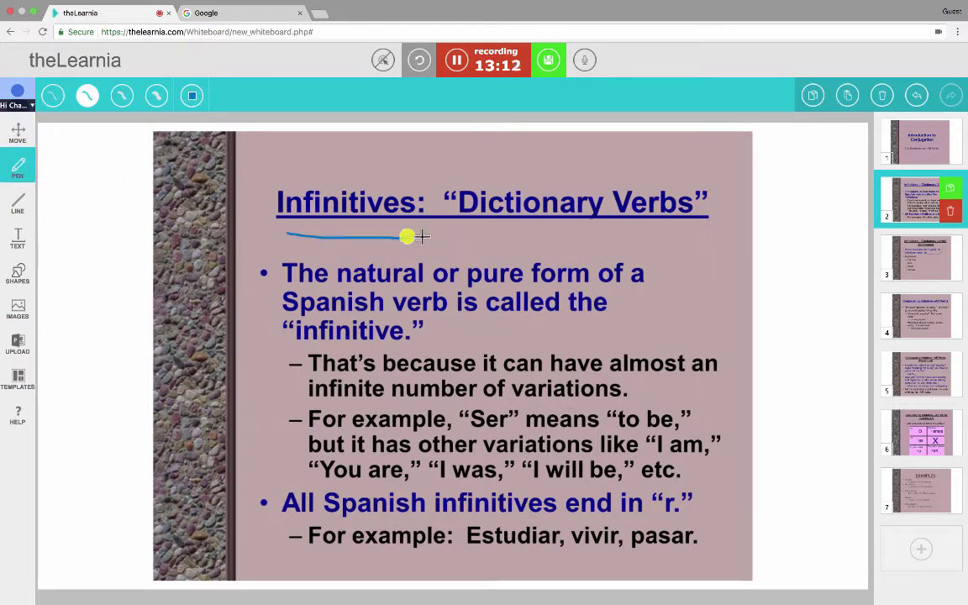
{"action": "left_click", "coordinate": [193, 96]}
{"action": "left_click", "coordinate": [207, 124]}
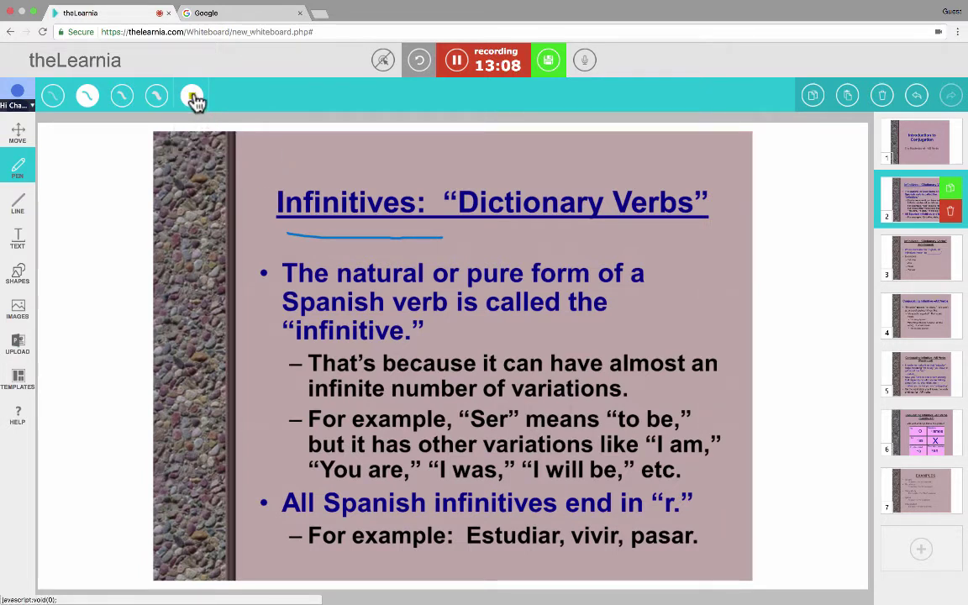
{"action": "left_click", "coordinate": [192, 96]}
{"action": "mouse_move", "coordinate": [227, 172]}
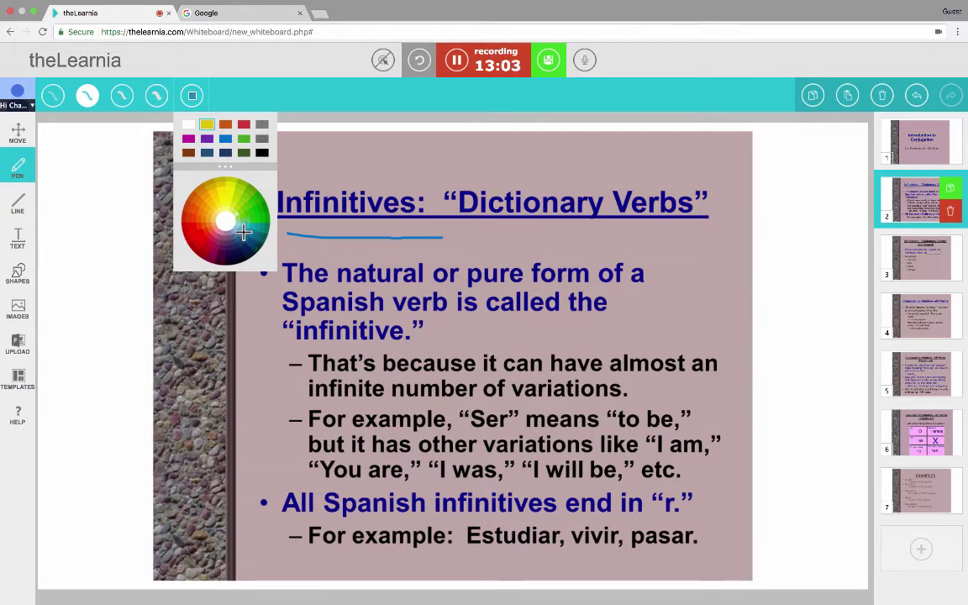
{"action": "left_click", "coordinate": [225, 202]}
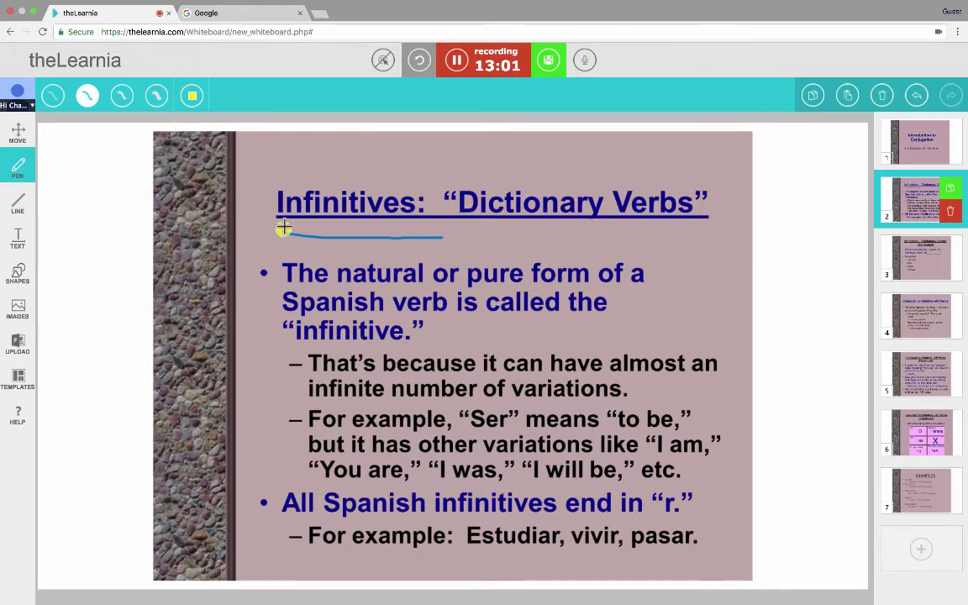
{"action": "left_click_drag", "start_coordinate": [286, 200], "coordinate": [425, 204]}
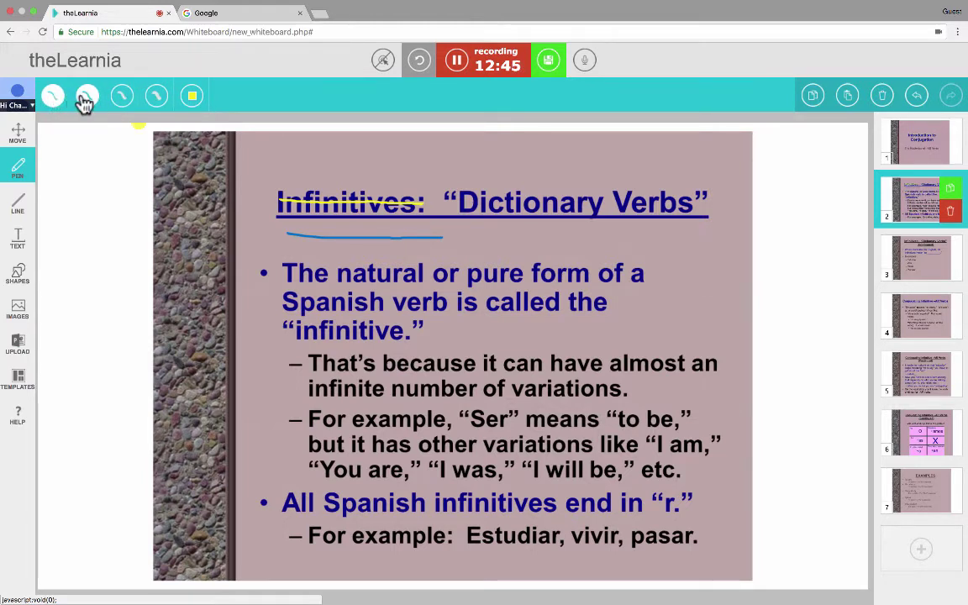
Step: Highlight 'Infinitives:' with the yellow highlighter and reposition the stroke over the word
{"action": "left_click", "coordinate": [156, 97]}
{"action": "mouse_move", "coordinate": [275, 200]}
{"action": "left_mouse_down"}
{"action": "mouse_move", "coordinate": [378, 205]}
{"action": "mouse_move", "coordinate": [402, 190]}
{"action": "mouse_move", "coordinate": [269, 195]}
{"action": "left_mouse_up"}
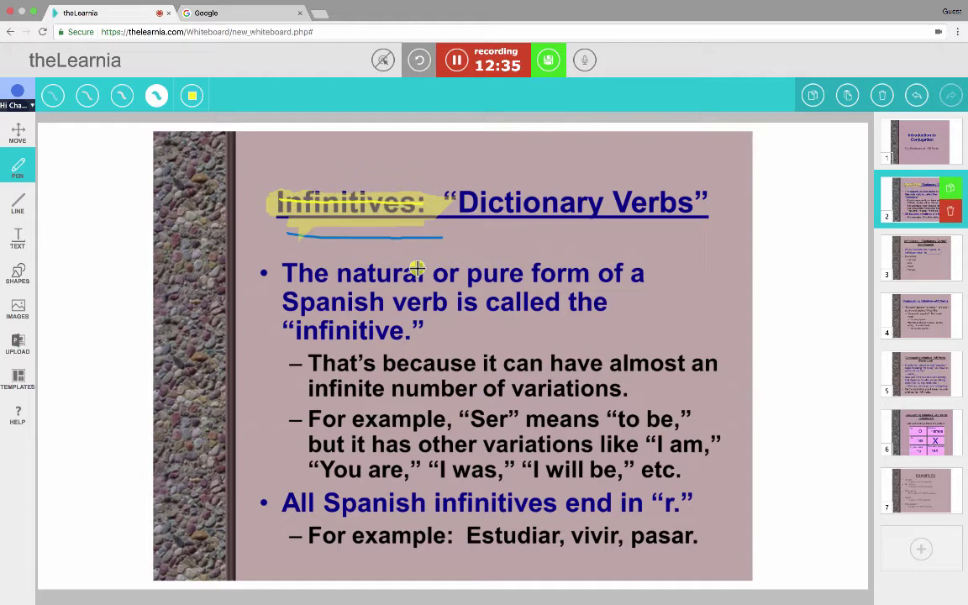
{"action": "left_click", "coordinate": [18, 134]}
{"action": "left_click_drag", "start_coordinate": [350, 207], "coordinate": [371, 245]}
{"action": "mouse_move", "coordinate": [358, 203]}
{"action": "left_mouse_down"}
{"action": "mouse_move", "coordinate": [108, 162]}
{"action": "mouse_move", "coordinate": [91, 192]}
{"action": "mouse_move", "coordinate": [75, 388]}
{"action": "left_mouse_up"}
{"action": "left_click_drag", "start_coordinate": [431, 261], "coordinate": [358, 210]}
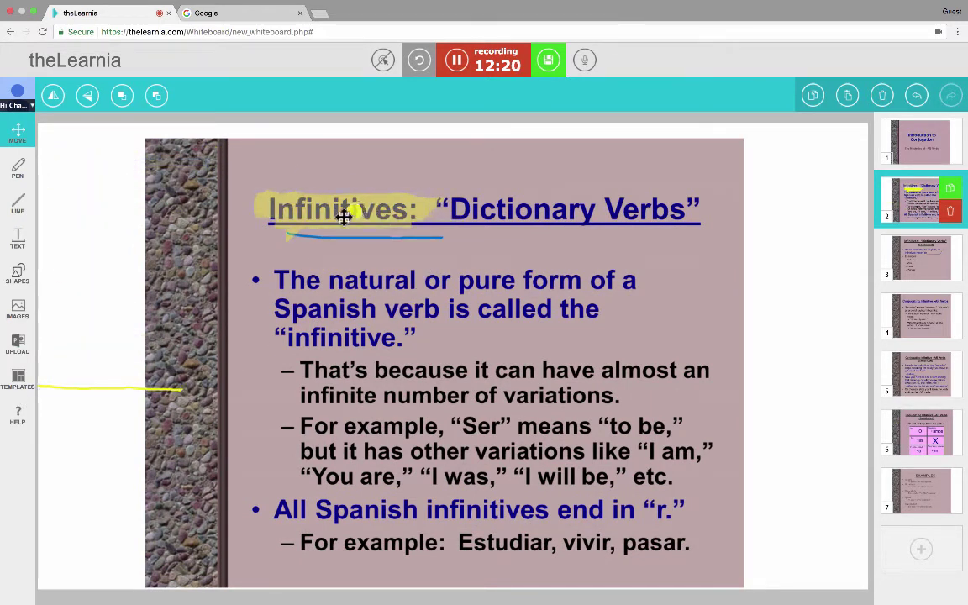
Step: Draw a yellow pen line across 'natural or pure form' and move on to slide 3
{"action": "left_click", "coordinate": [18, 167]}
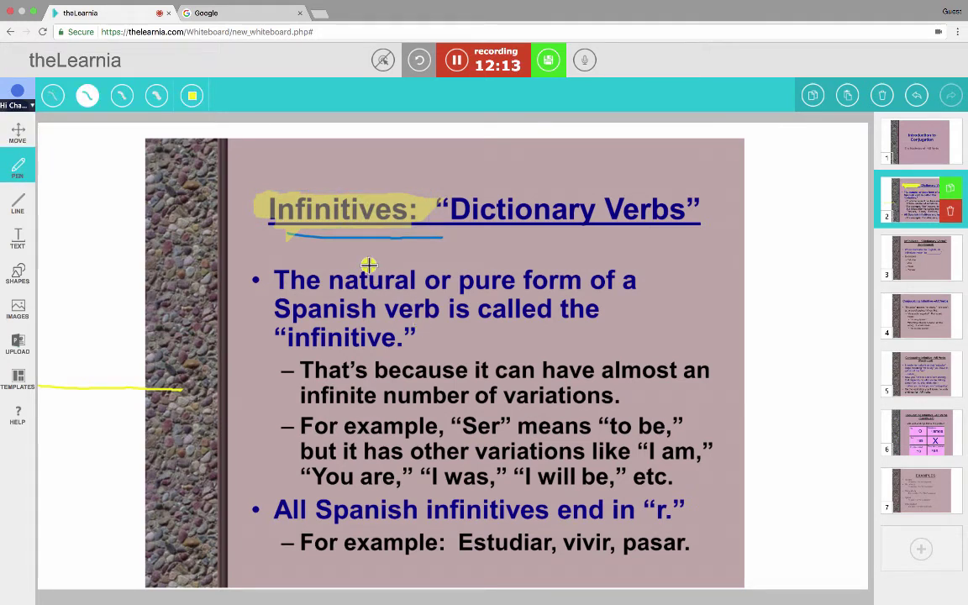
{"action": "mouse_move", "coordinate": [436, 263]}
{"action": "left_mouse_down"}
{"action": "mouse_move", "coordinate": [528, 267]}
{"action": "mouse_move", "coordinate": [698, 348]}
{"action": "left_mouse_up"}
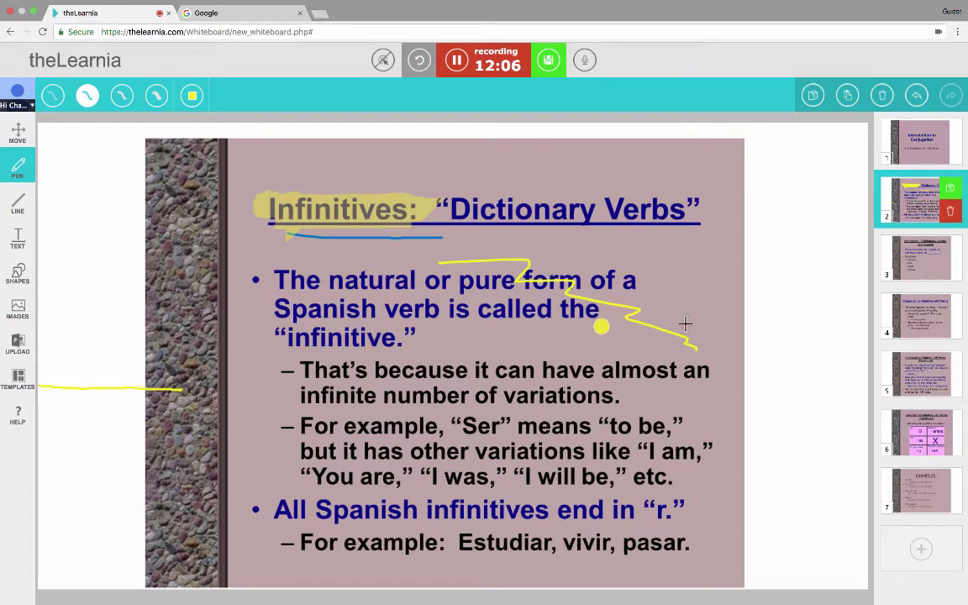
{"action": "left_click", "coordinate": [914, 270]}
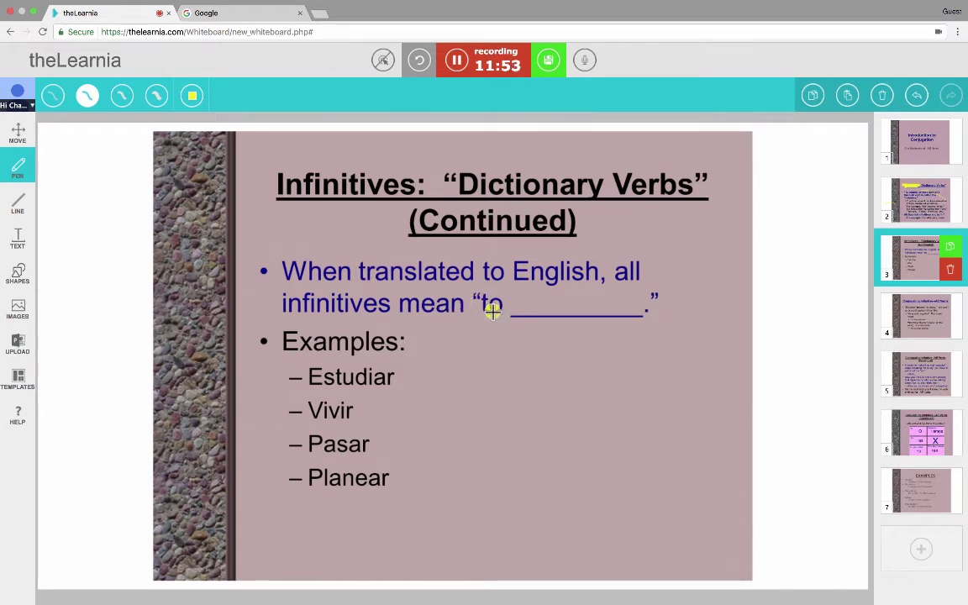
Step: Underline the blank after "to" in yellow and undo the stray line through Estudiar
{"action": "left_click_drag", "start_coordinate": [510, 312], "coordinate": [640, 312]}
{"action": "left_click_drag", "start_coordinate": [639, 315], "coordinate": [647, 312]}
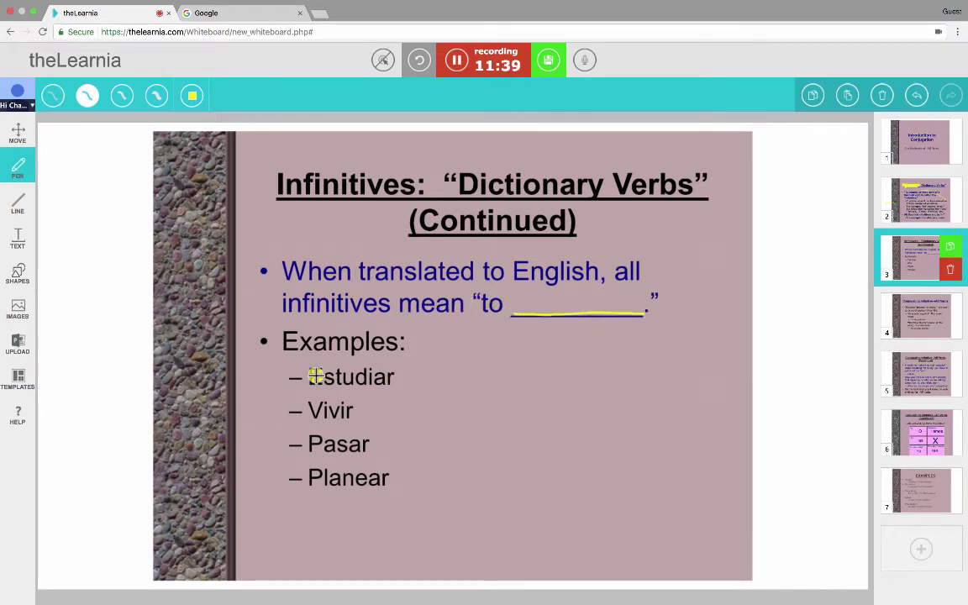
{"action": "left_click_drag", "start_coordinate": [302, 378], "coordinate": [408, 377]}
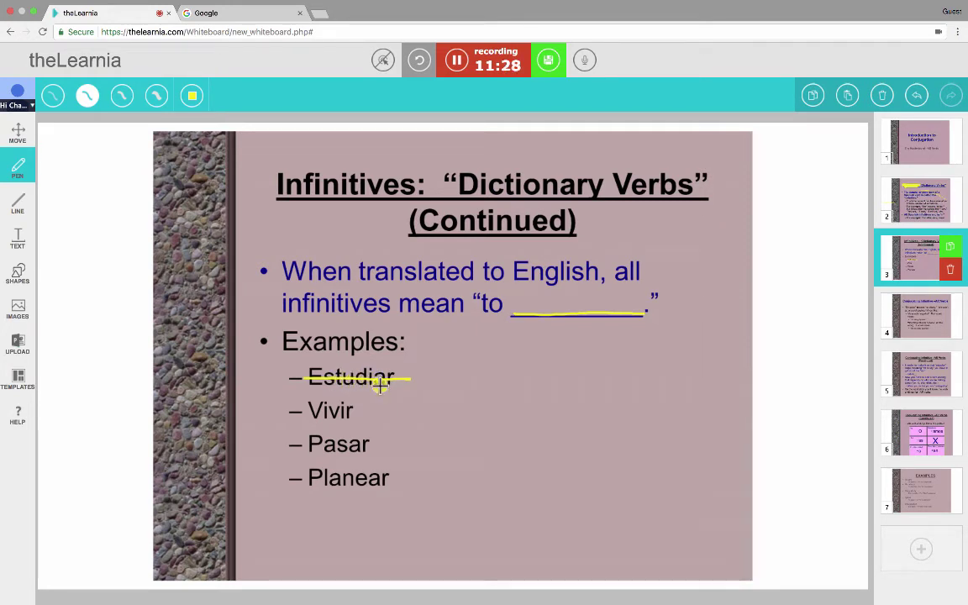
{"action": "left_click", "coordinate": [916, 99]}
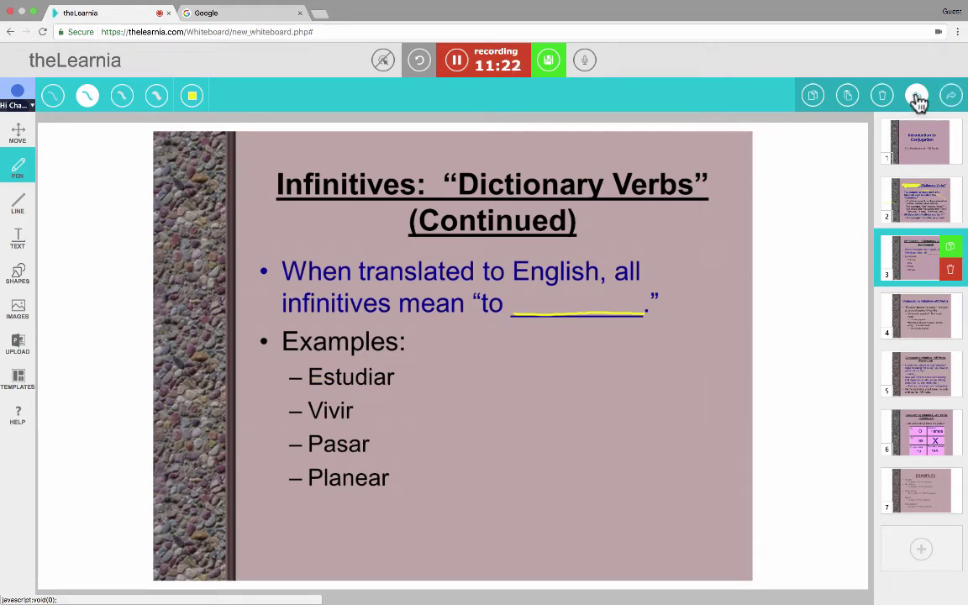
Step: Highlight Estudiar, Vivir, Pasar and Planear in yellow with the highlighter
{"action": "left_click", "coordinate": [156, 95]}
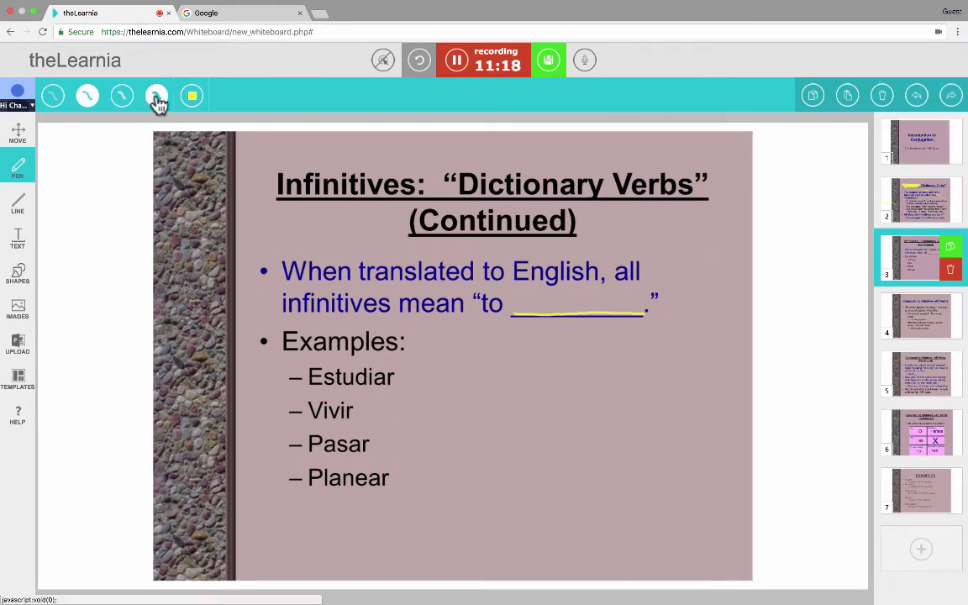
{"action": "left_click_drag", "start_coordinate": [304, 377], "coordinate": [412, 378]}
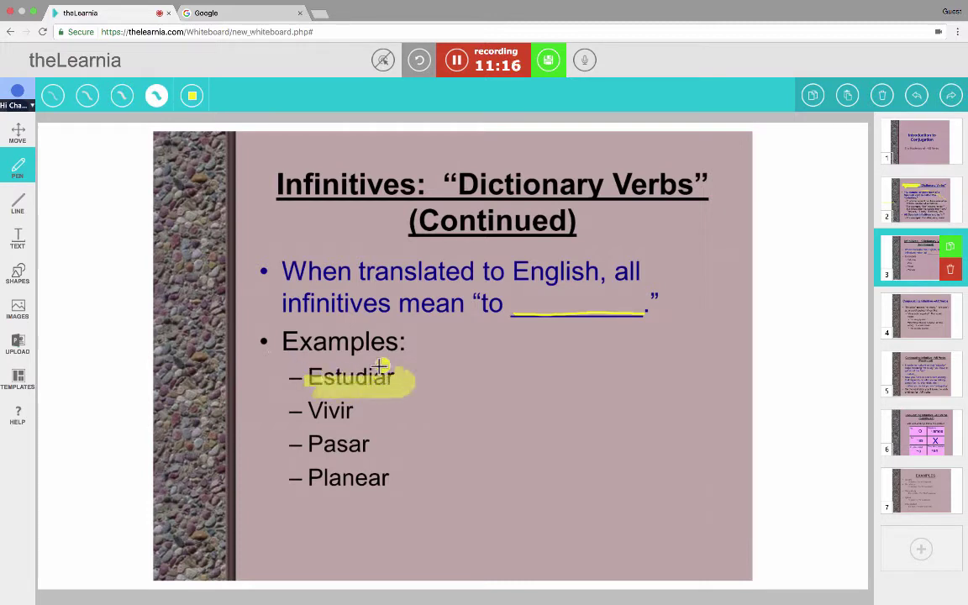
{"action": "mouse_move", "coordinate": [303, 409]}
{"action": "left_mouse_down"}
{"action": "mouse_move", "coordinate": [357, 416]}
{"action": "mouse_move", "coordinate": [276, 438]}
{"action": "mouse_move", "coordinate": [378, 480]}
{"action": "mouse_move", "coordinate": [301, 472]}
{"action": "left_mouse_up"}
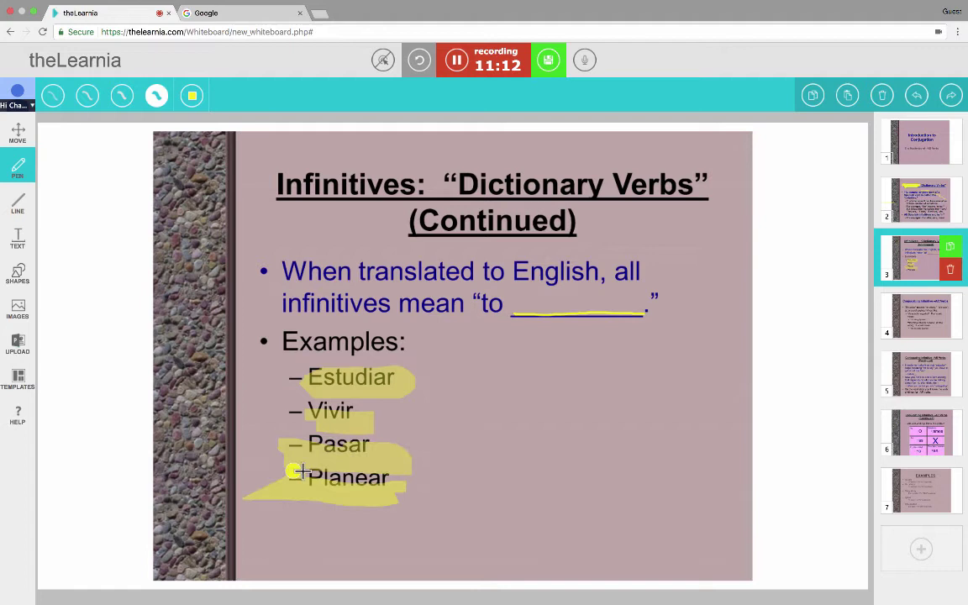
{"action": "left_click_drag", "start_coordinate": [295, 471], "coordinate": [418, 494]}
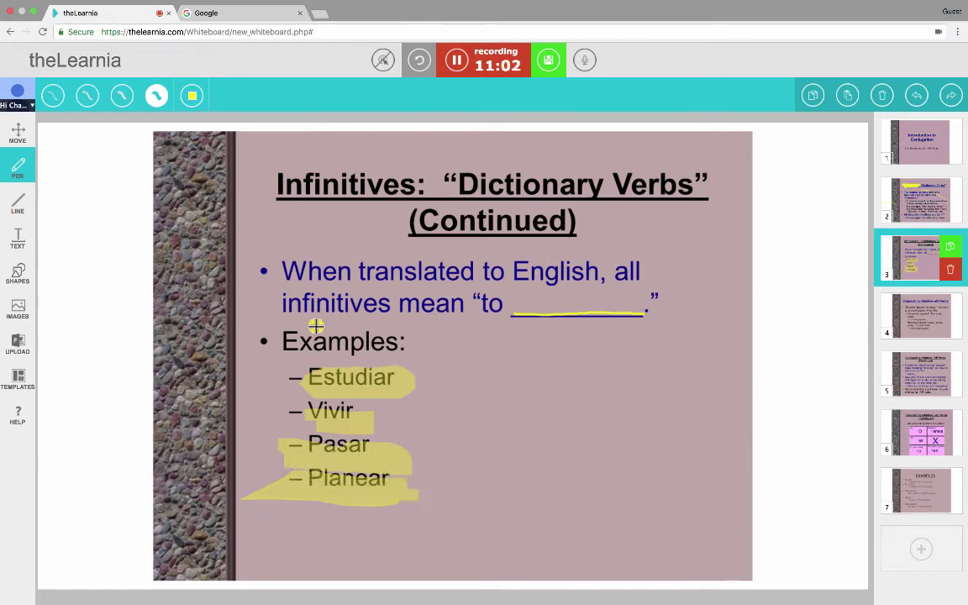
Step: Add a text box reading 'Practicar' and widen it to fit on one line
{"action": "left_click", "coordinate": [18, 239]}
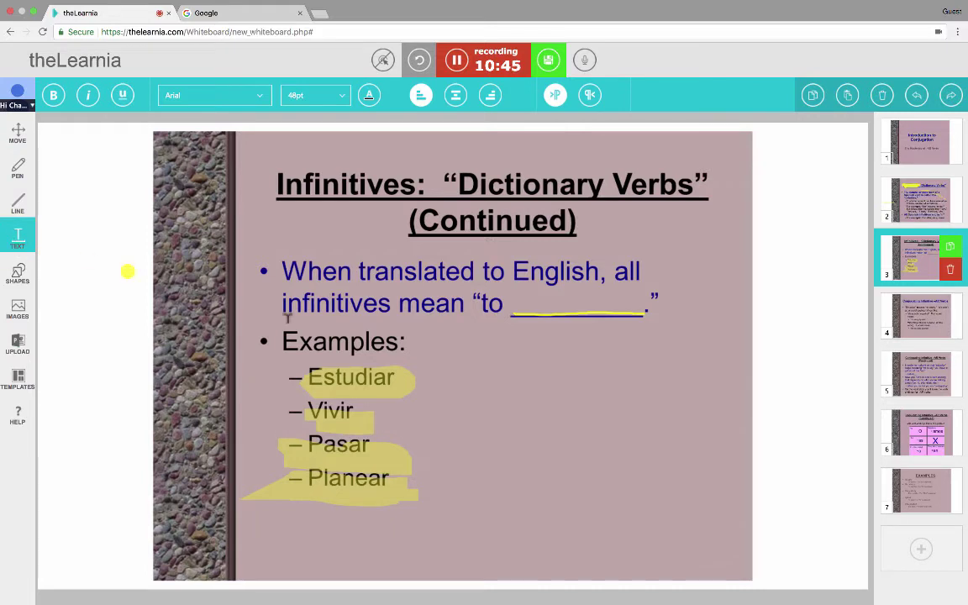
{"action": "left_click", "coordinate": [491, 369]}
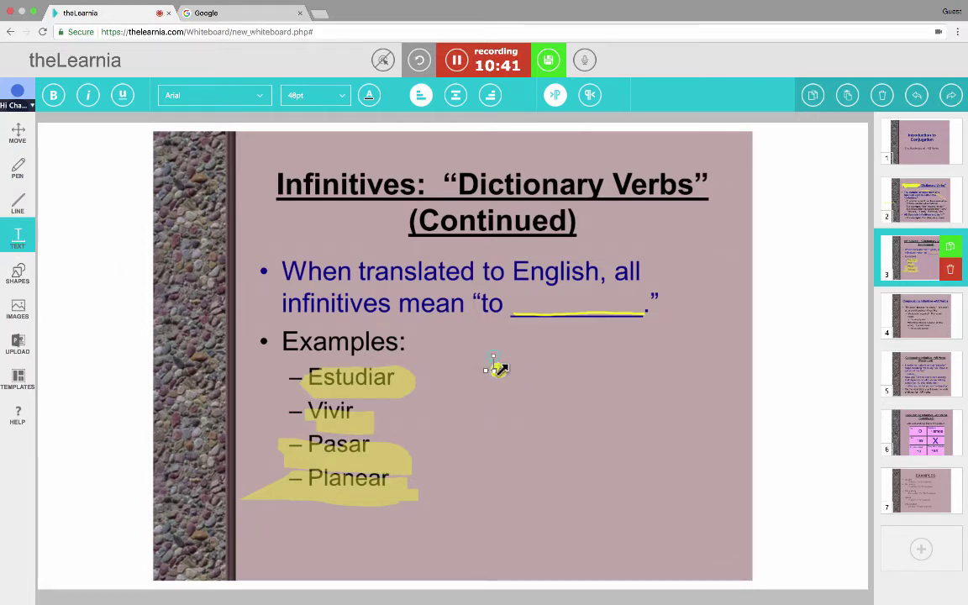
{"action": "left_click_drag", "start_coordinate": [501, 375], "coordinate": [527, 395]}
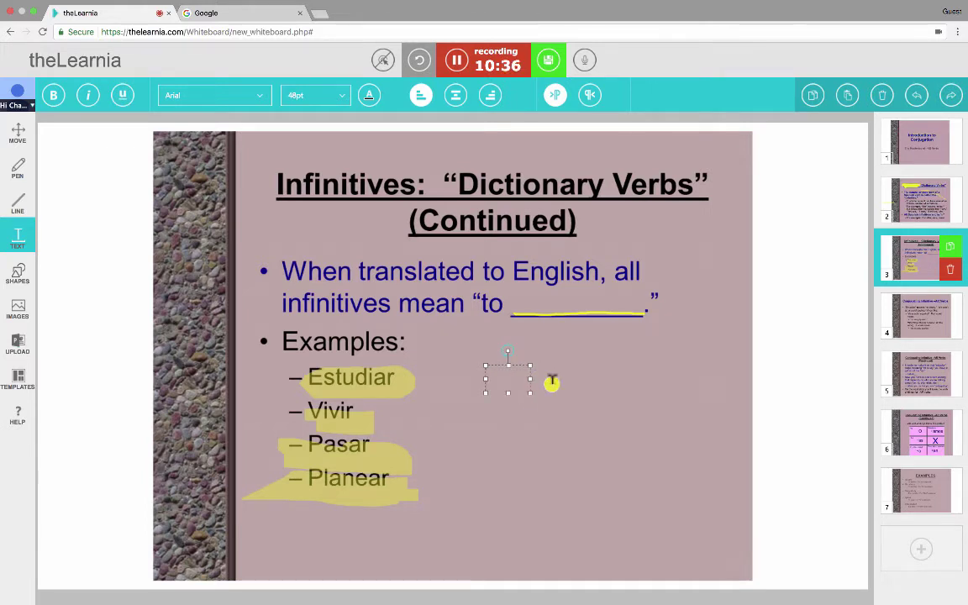
{"action": "type", "text": "Practicar"}
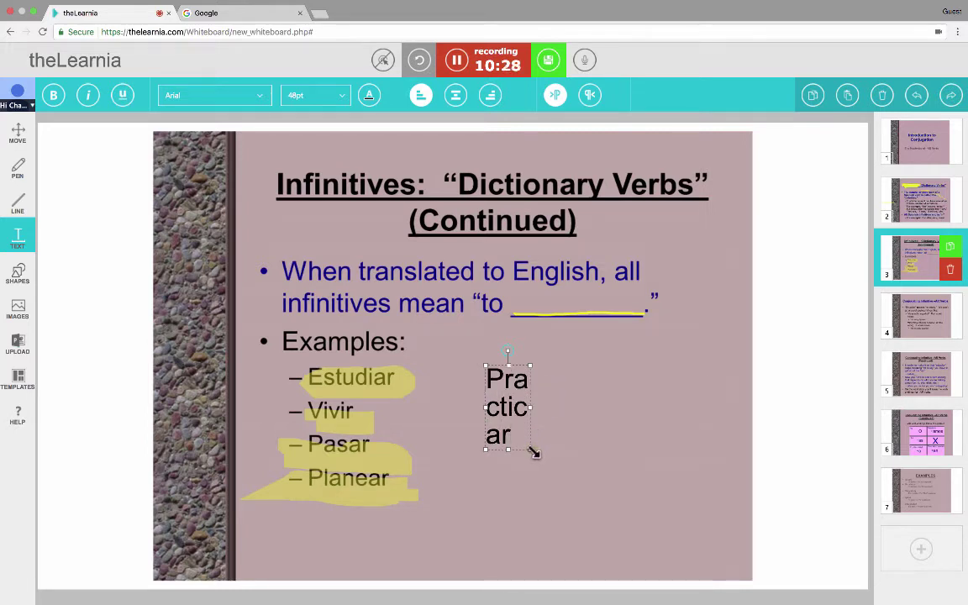
{"action": "left_click_drag", "start_coordinate": [533, 452], "coordinate": [629, 404]}
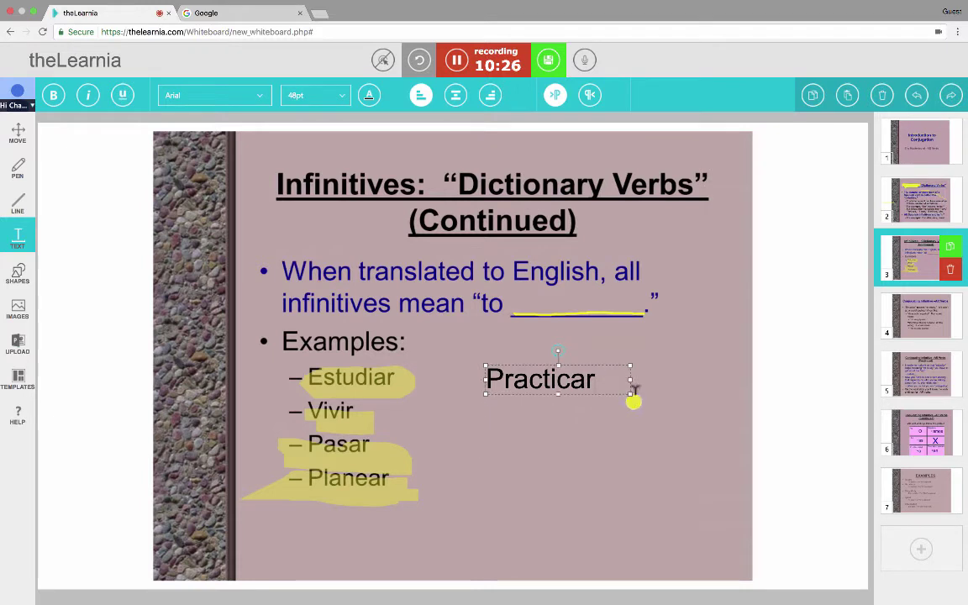
Step: Move the Practicar text box beneath Planear and deselect it
{"action": "left_click", "coordinate": [18, 132]}
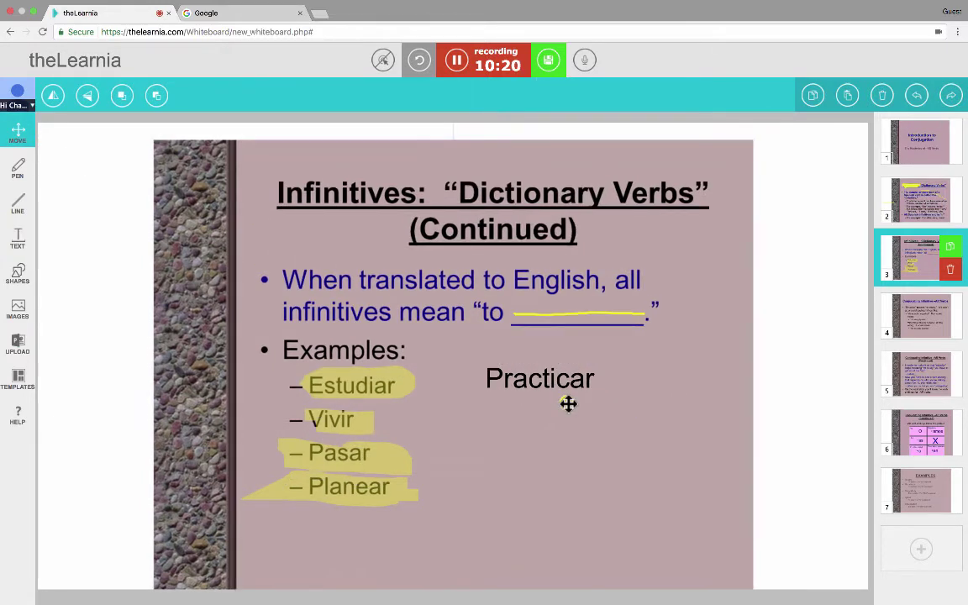
{"action": "left_click", "coordinate": [562, 383]}
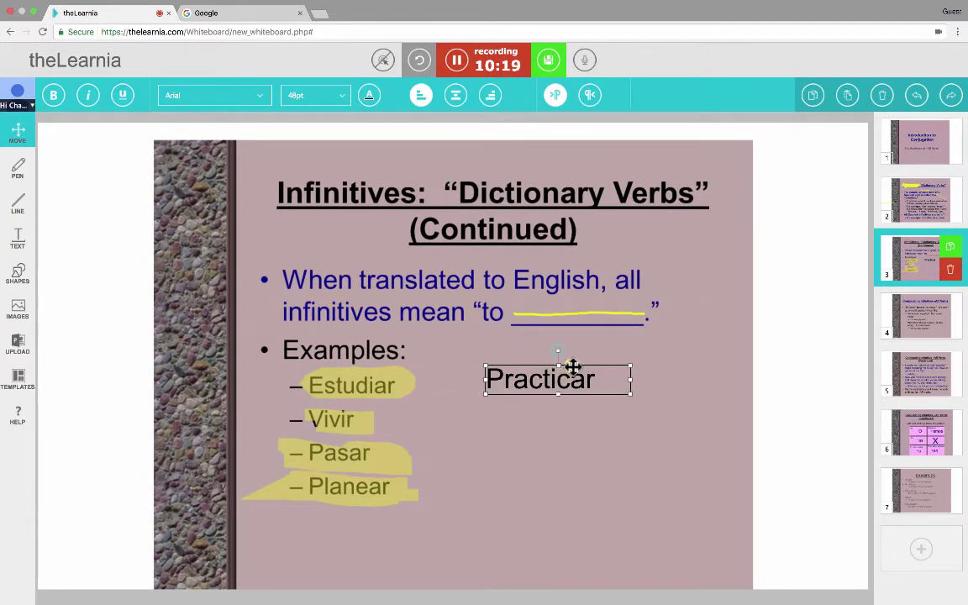
{"action": "left_click_drag", "start_coordinate": [572, 367], "coordinate": [379, 511]}
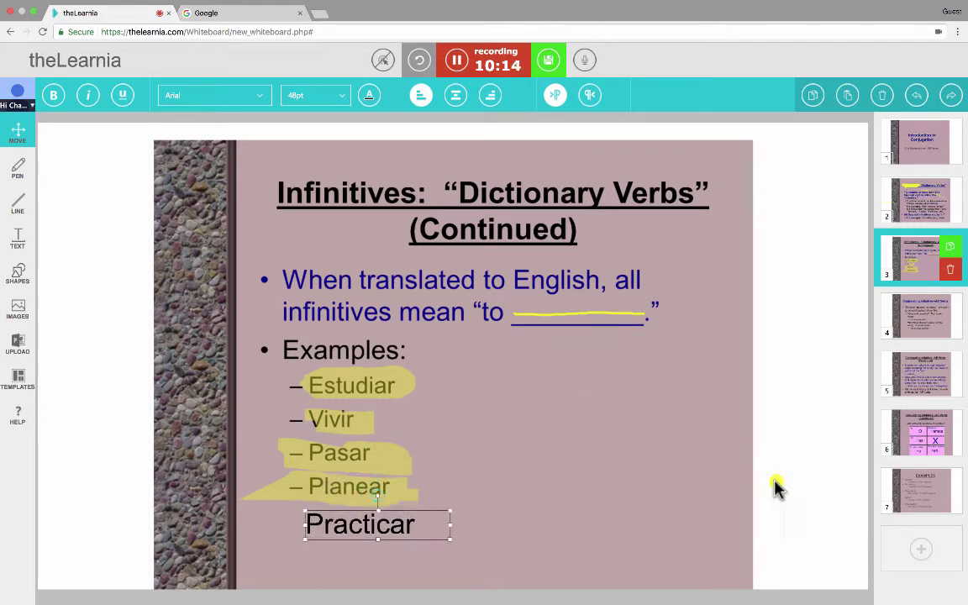
{"action": "left_click", "coordinate": [795, 503]}
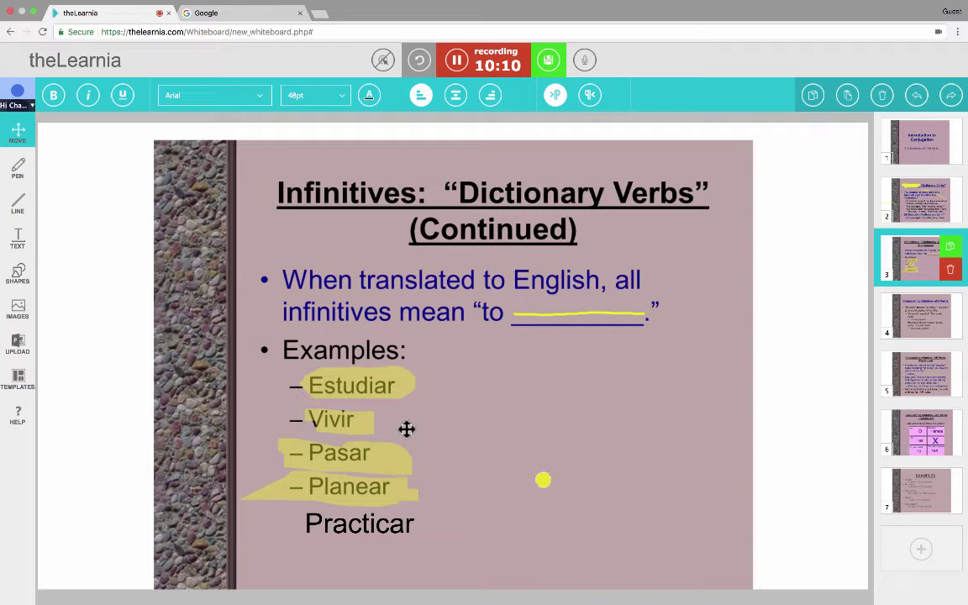
Step: Add yellow square, circle and triangle outlines, plus a diagonal yellow line from the first bullet to the triangle
{"action": "left_click", "coordinate": [17, 273]}
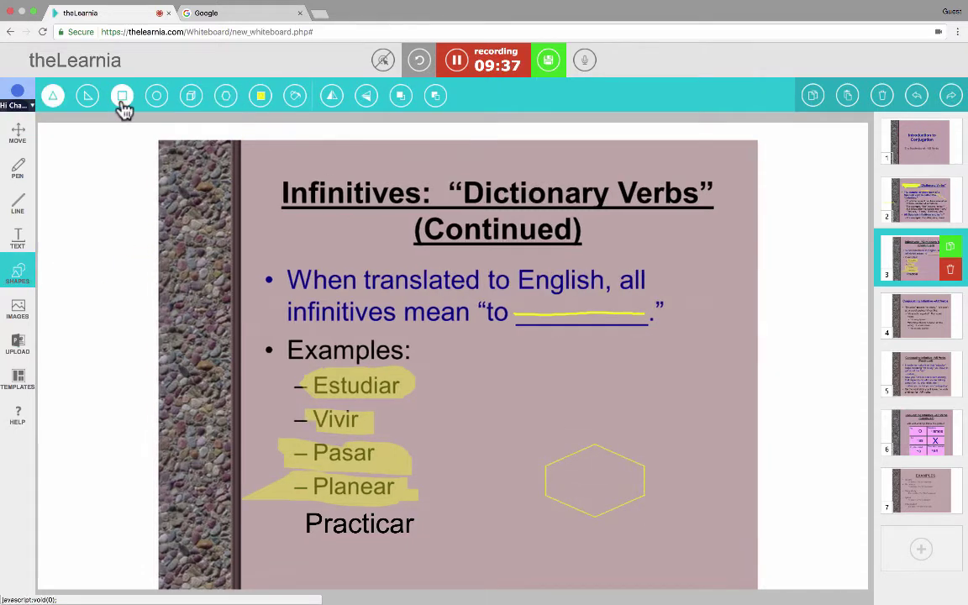
{"action": "left_click", "coordinate": [122, 95]}
{"action": "left_click", "coordinate": [680, 392]}
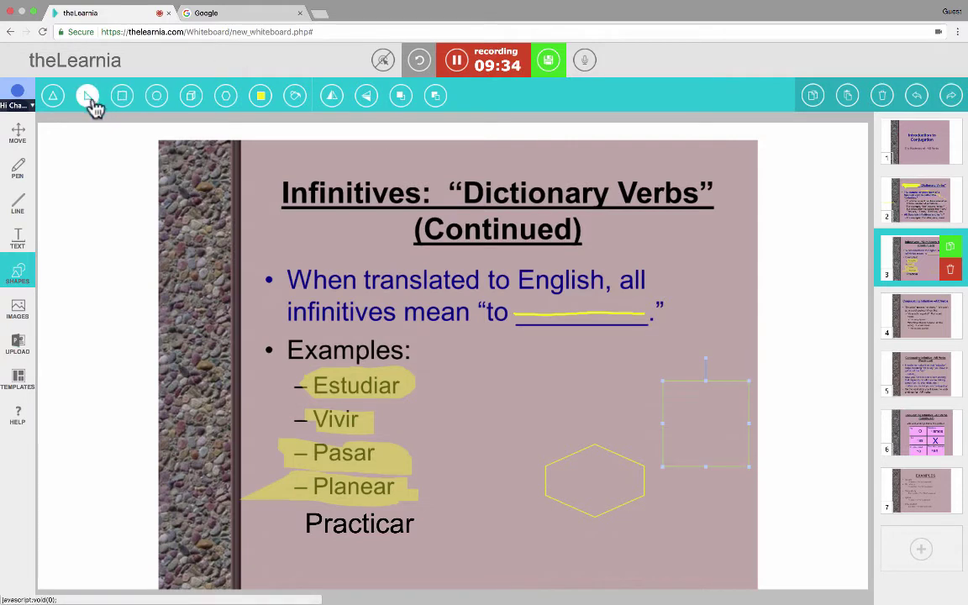
{"action": "left_click", "coordinate": [156, 95]}
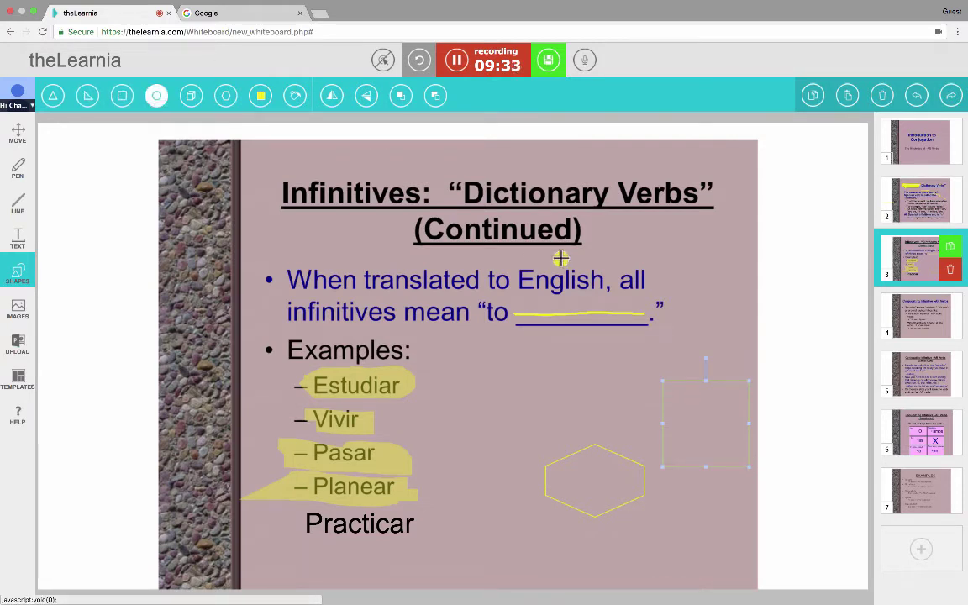
{"action": "left_click", "coordinate": [805, 409]}
{"action": "left_click", "coordinate": [55, 98]}
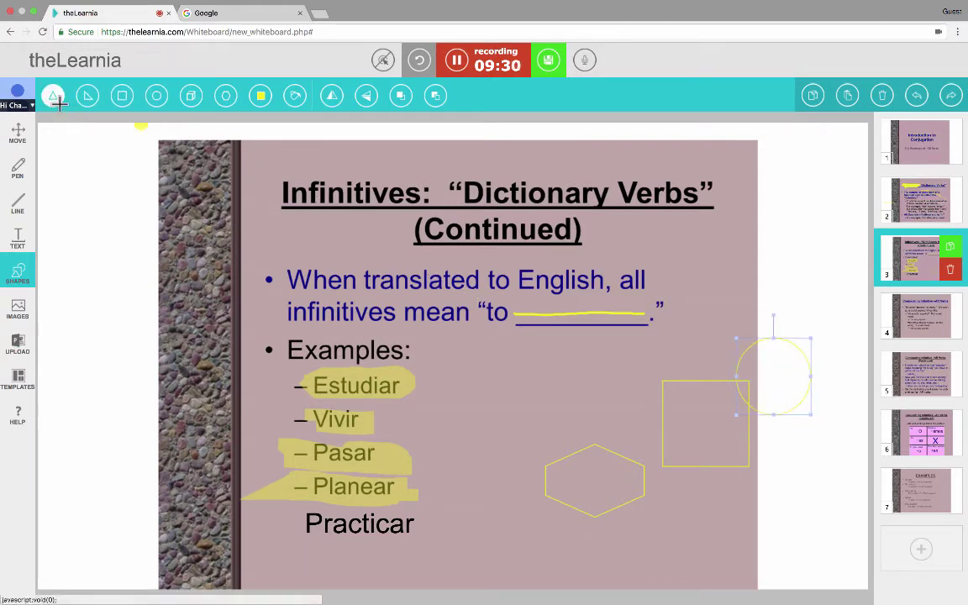
{"action": "left_click_drag", "start_coordinate": [554, 378], "coordinate": [697, 501]}
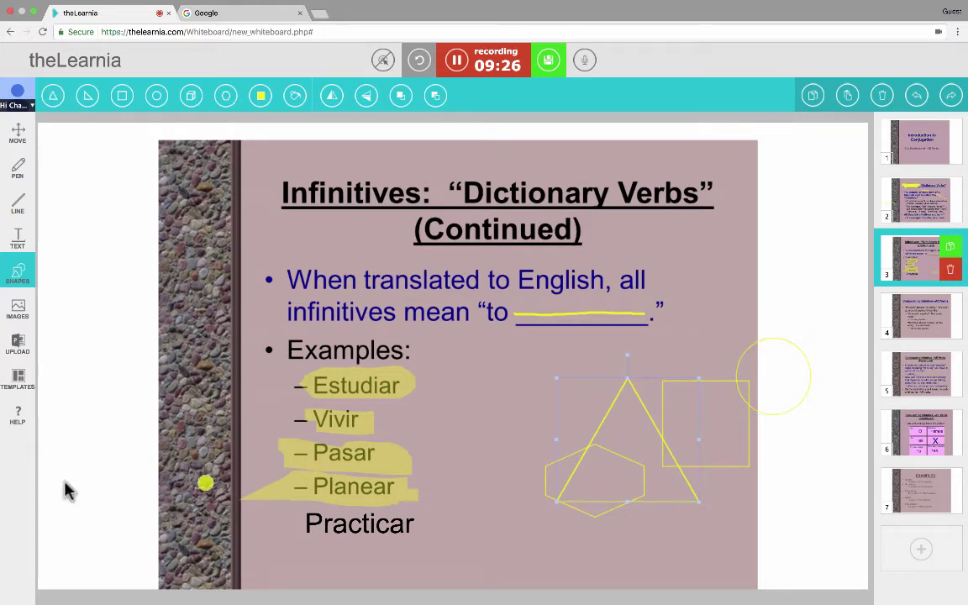
{"action": "left_click", "coordinate": [17, 202]}
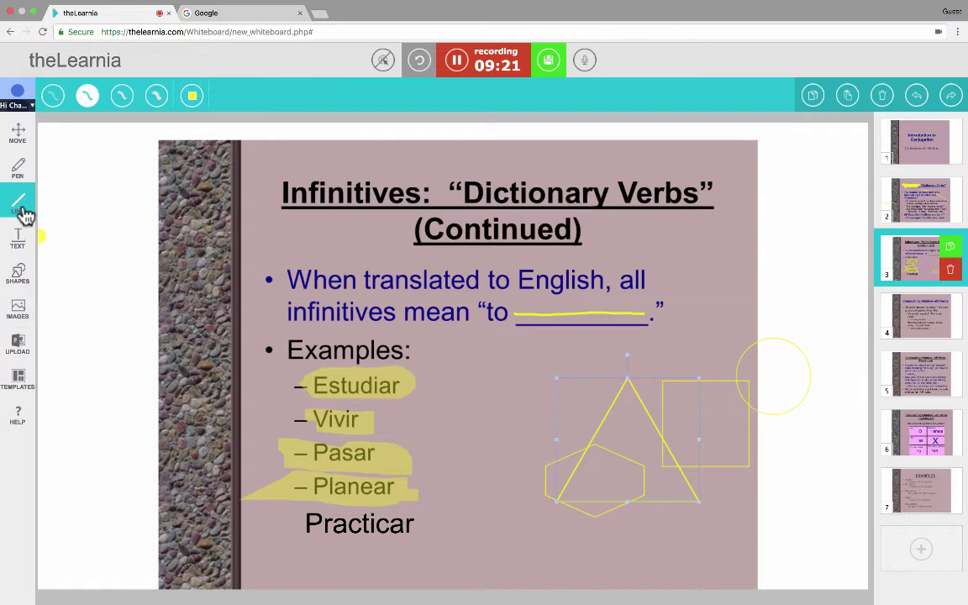
{"action": "mouse_move", "coordinate": [285, 249]}
{"action": "left_mouse_down"}
{"action": "mouse_move", "coordinate": [454, 323]}
{"action": "mouse_move", "coordinate": [633, 422]}
{"action": "left_mouse_up"}
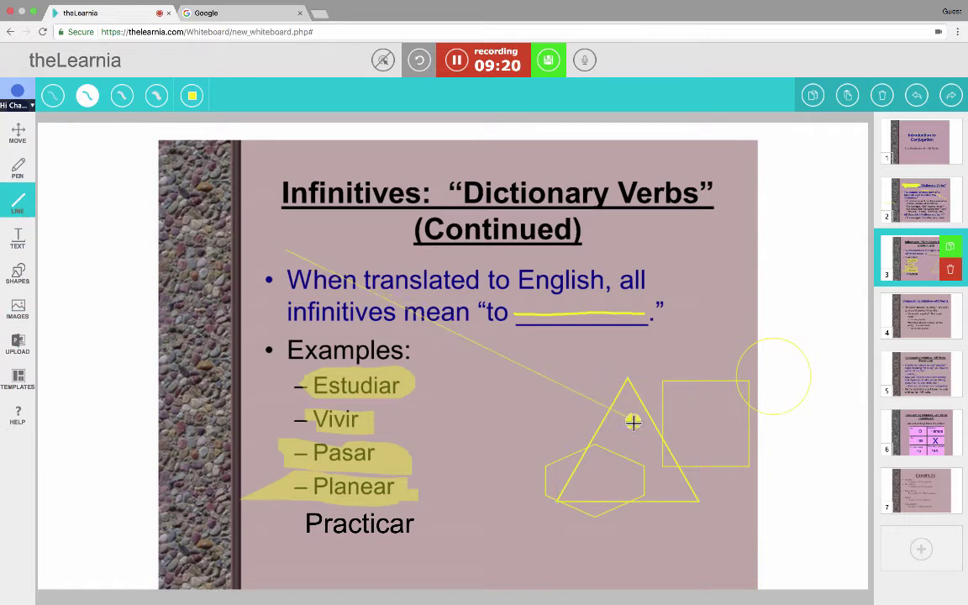
Step: Draw an orange line slanting past Estudiar and a dark navy line through the square and triangle
{"action": "left_click", "coordinate": [194, 98]}
{"action": "left_click", "coordinate": [225, 127]}
{"action": "left_click_drag", "start_coordinate": [430, 281], "coordinate": [262, 417]}
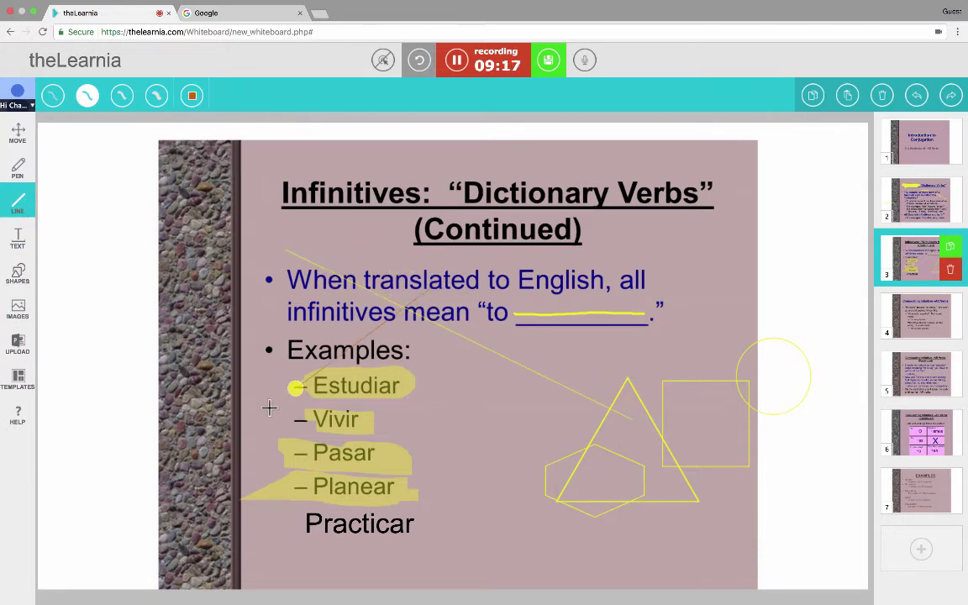
{"action": "left_click", "coordinate": [192, 95]}
{"action": "left_click", "coordinate": [222, 152]}
{"action": "left_click_drag", "start_coordinate": [719, 292], "coordinate": [669, 484]}
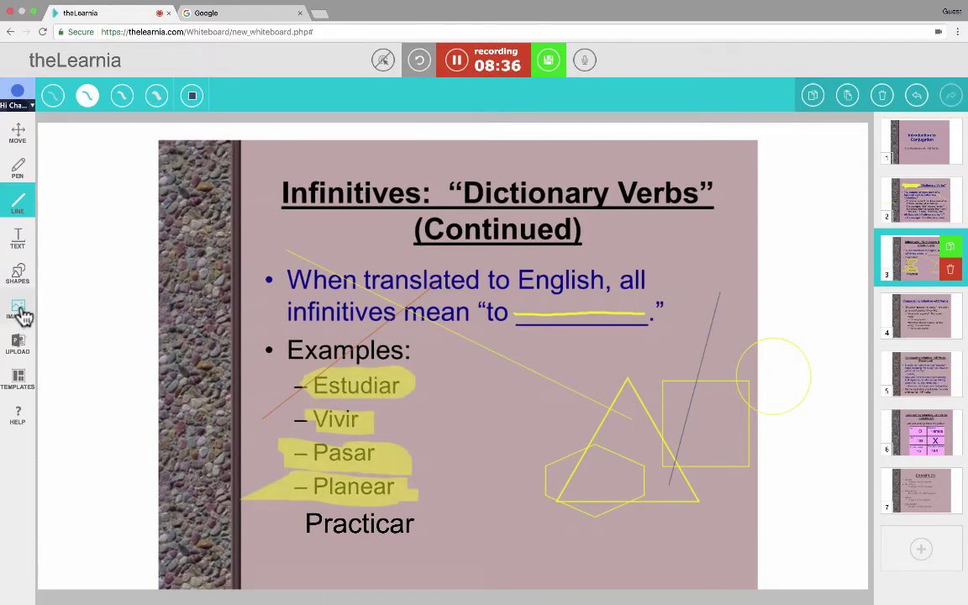
{"action": "left_click", "coordinate": [20, 311]}
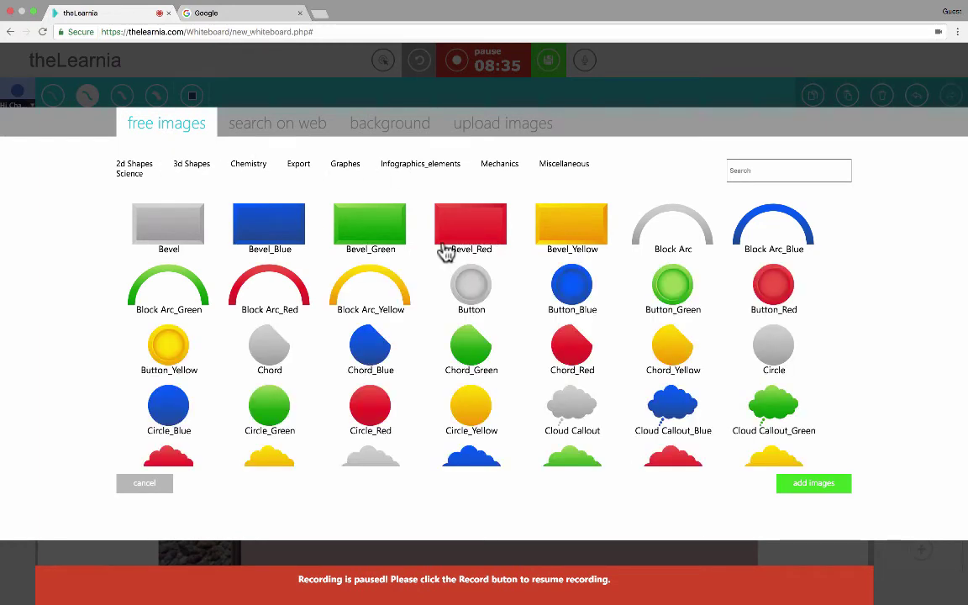
Step: Scroll through the free images and try a search for 'butt', then clear it
{"action": "scroll", "coordinate": [486, 307], "scroll_direction": "down", "scroll_amount": 5}
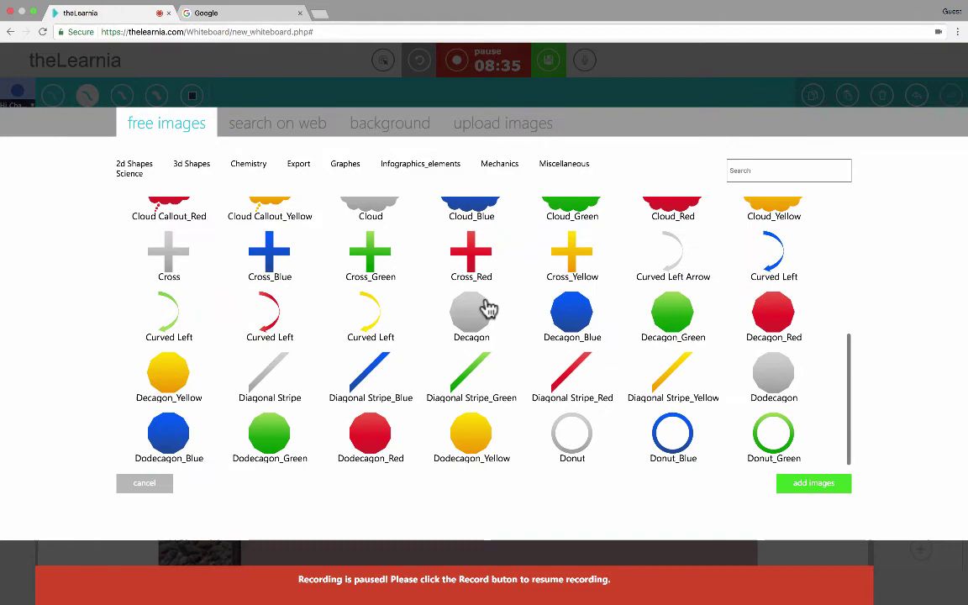
{"action": "scroll", "coordinate": [474, 303], "scroll_direction": "up", "scroll_amount": 5}
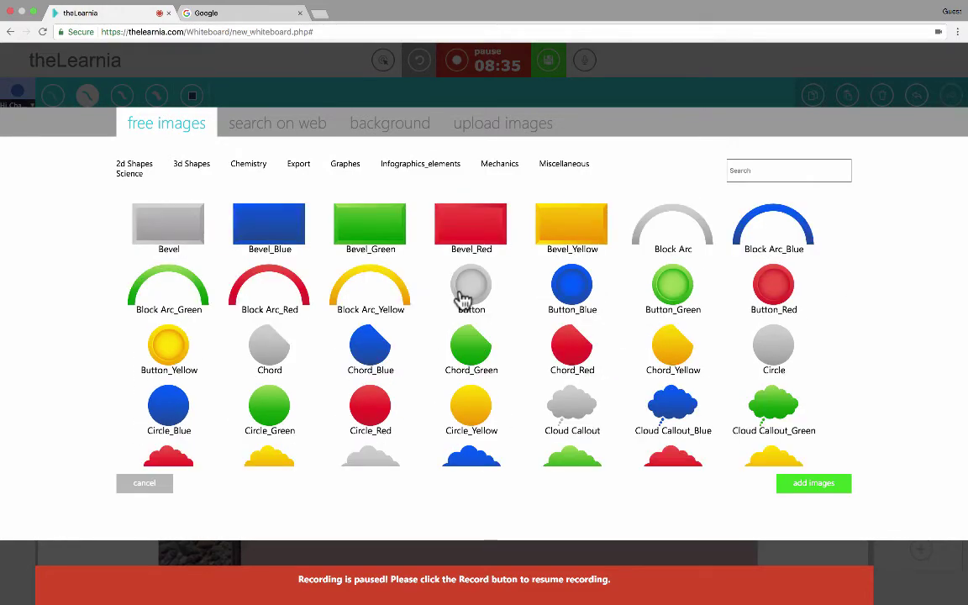
{"action": "scroll", "coordinate": [463, 300], "scroll_direction": "down", "scroll_amount": 10}
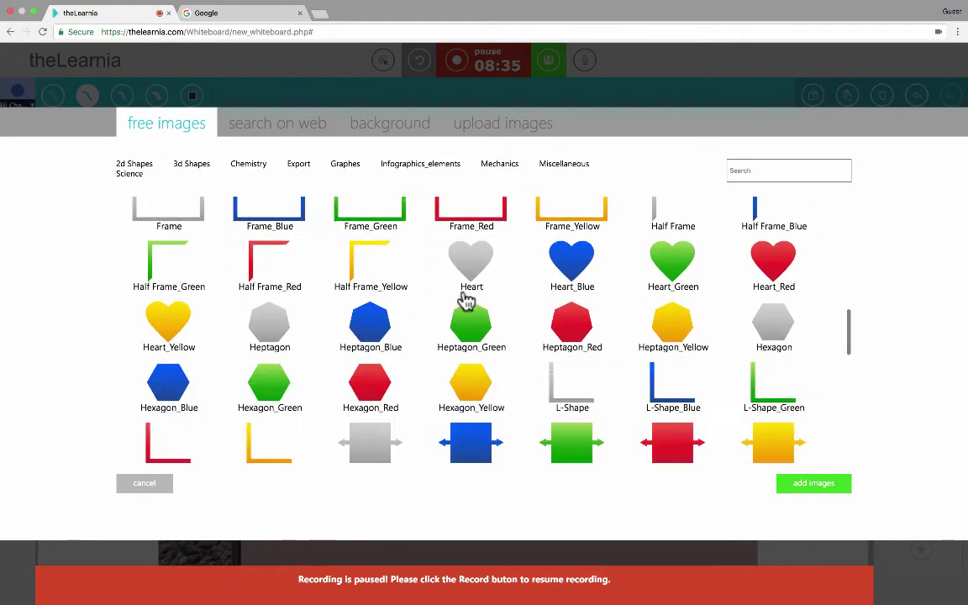
{"action": "scroll", "coordinate": [466, 300], "scroll_direction": "down", "scroll_amount": 10}
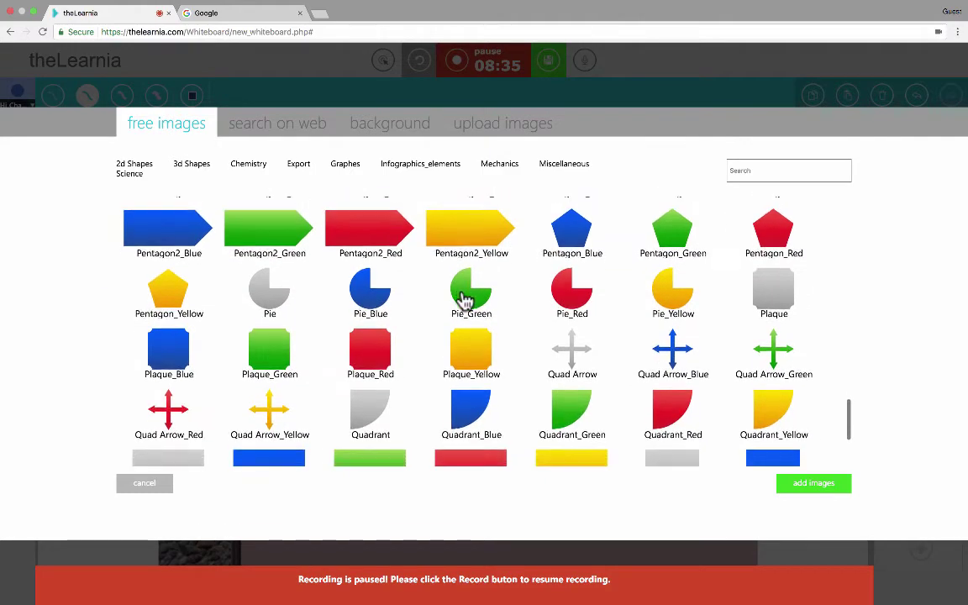
{"action": "scroll", "coordinate": [463, 300], "scroll_direction": "down", "scroll_amount": 10}
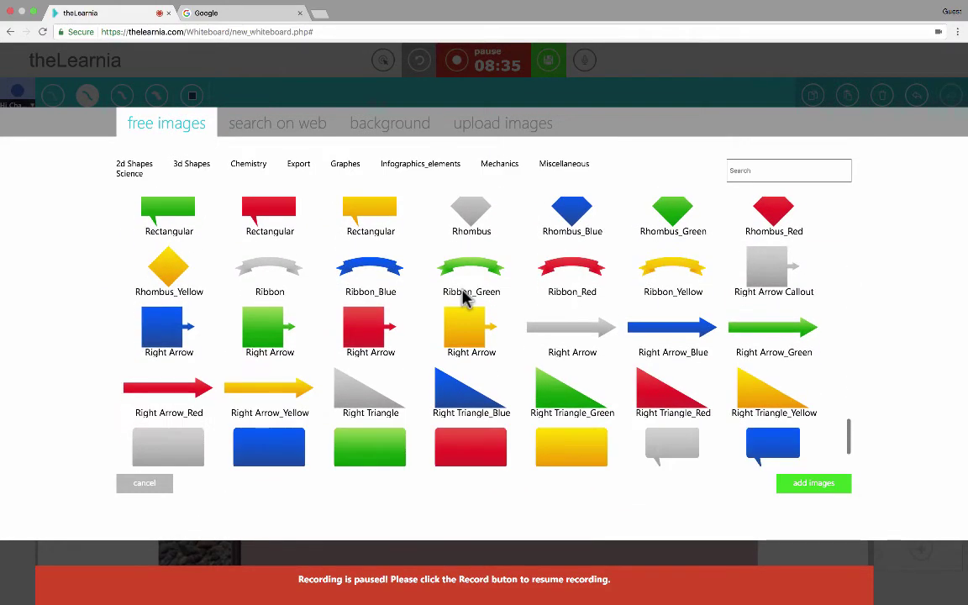
{"action": "scroll", "coordinate": [464, 300], "scroll_direction": "down", "scroll_amount": 10}
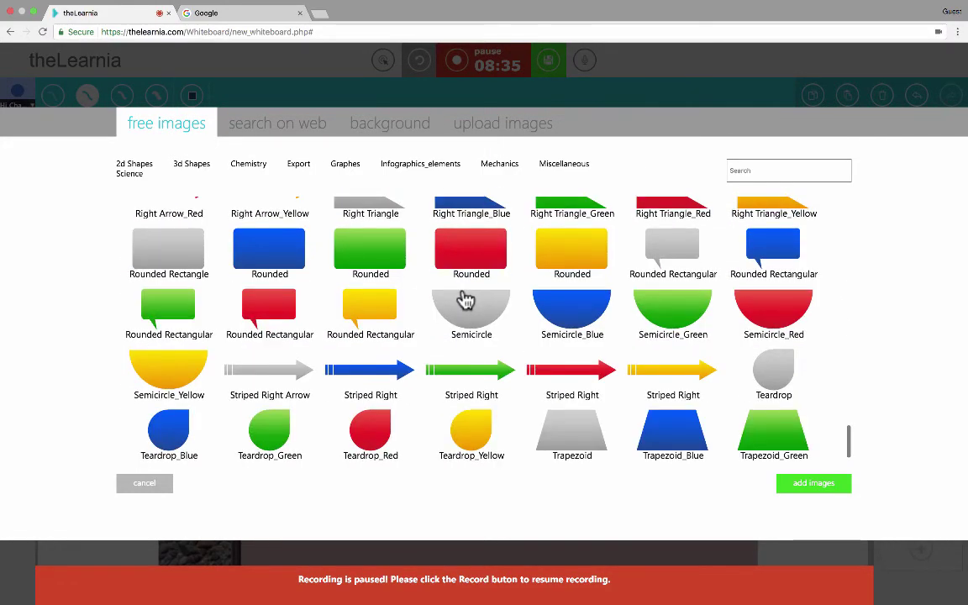
{"action": "scroll", "coordinate": [467, 300], "scroll_direction": "up", "scroll_amount": 15}
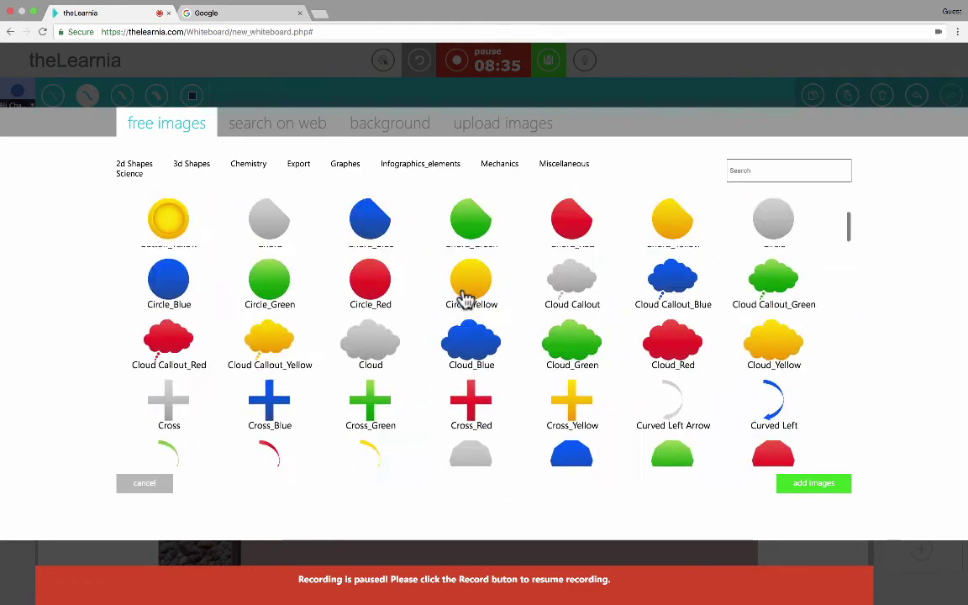
{"action": "scroll", "coordinate": [464, 298], "scroll_direction": "up", "scroll_amount": 3}
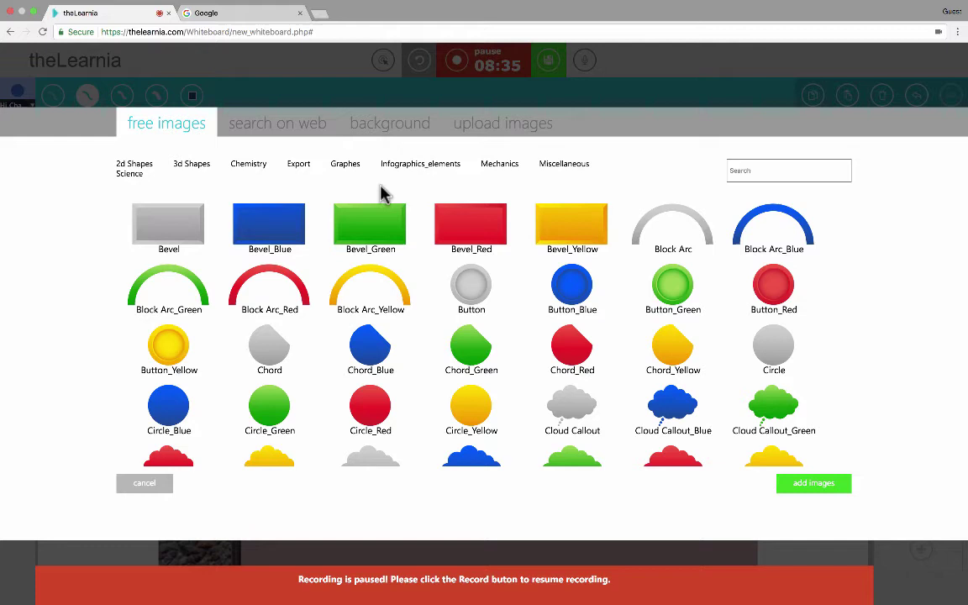
{"action": "left_click", "coordinate": [783, 168]}
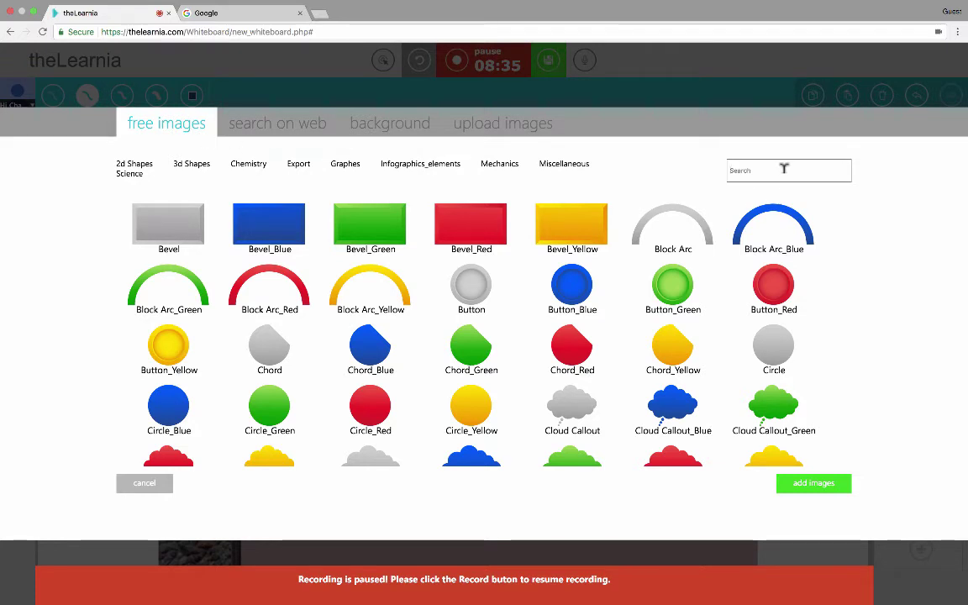
{"action": "type", "text": "b"}
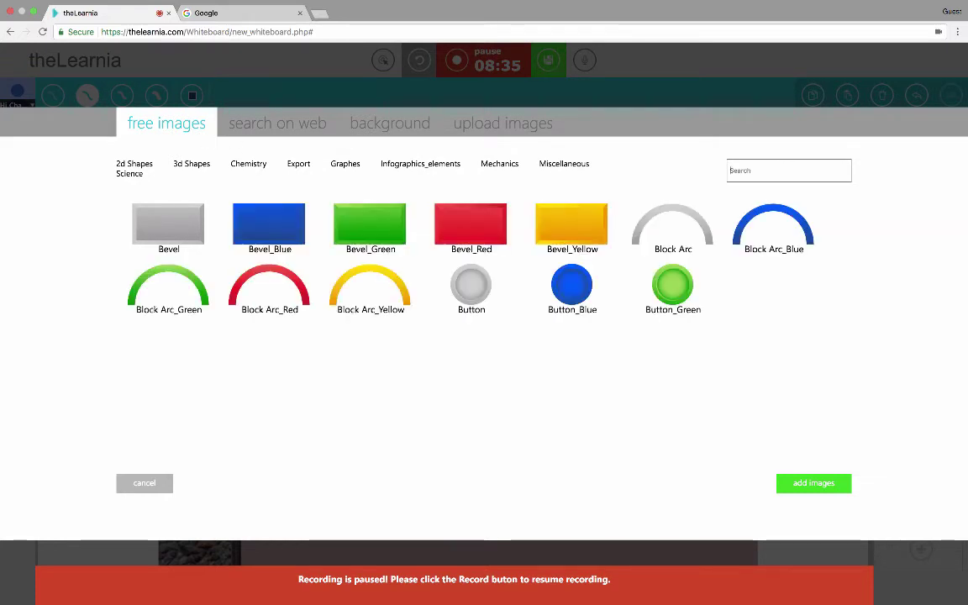
{"action": "type", "text": "utt"}
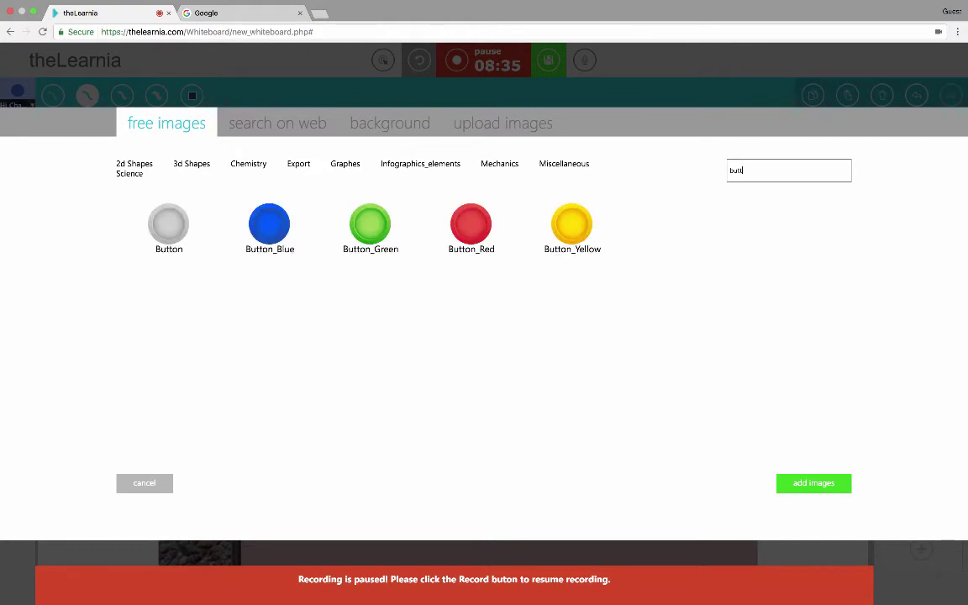
{"action": "key", "text": "BackSpace"}
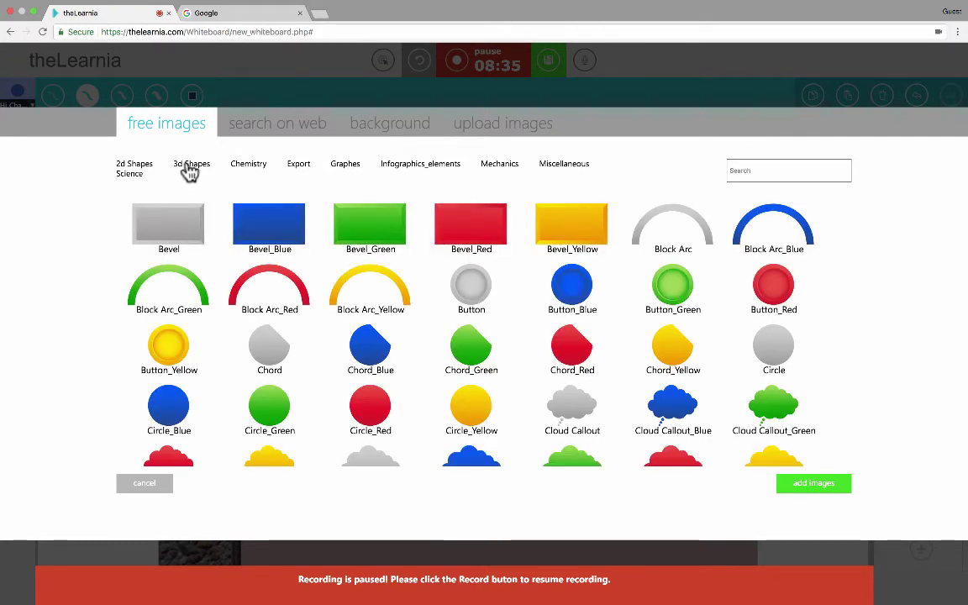
Step: Browse the 3d Shapes, Chemistry, Graphes and Infographics_elements categories
{"action": "left_click", "coordinate": [190, 165]}
{"action": "left_click", "coordinate": [245, 171]}
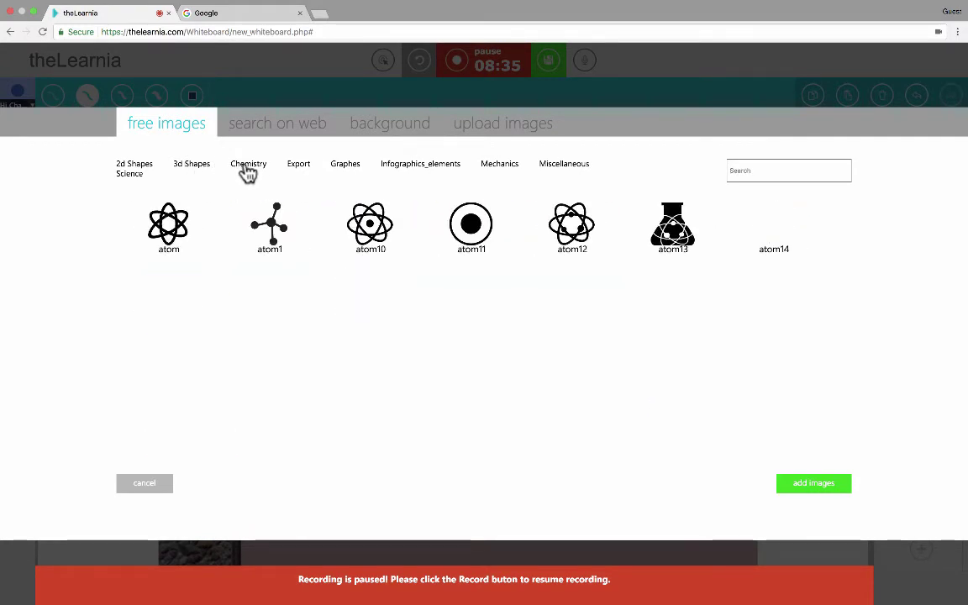
{"action": "left_click", "coordinate": [344, 166]}
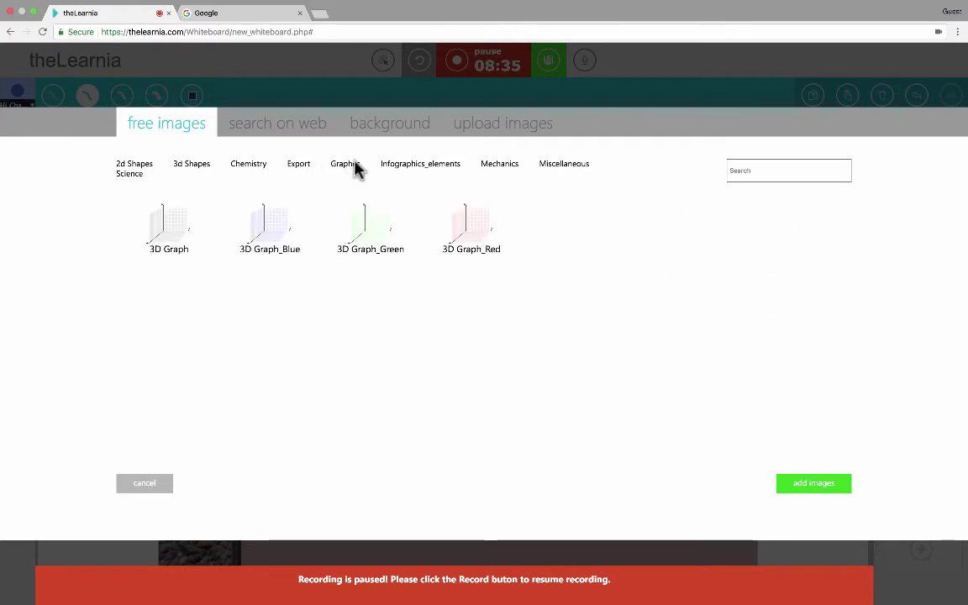
{"action": "left_click", "coordinate": [433, 168]}
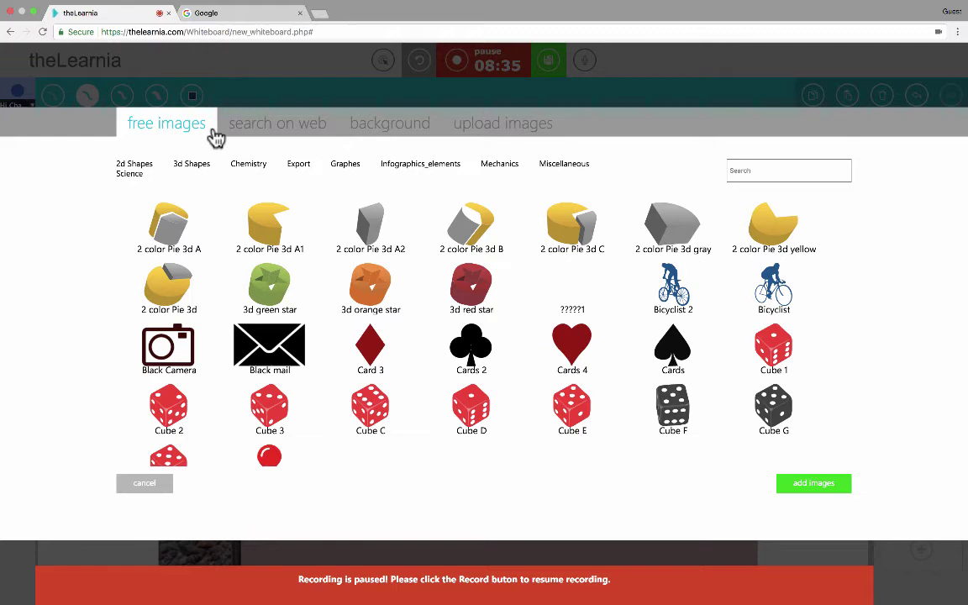
Step: Search the web for 'drawing' and insert the first result, a pencil cartoon face, onto slide 3
{"action": "left_click", "coordinate": [290, 136]}
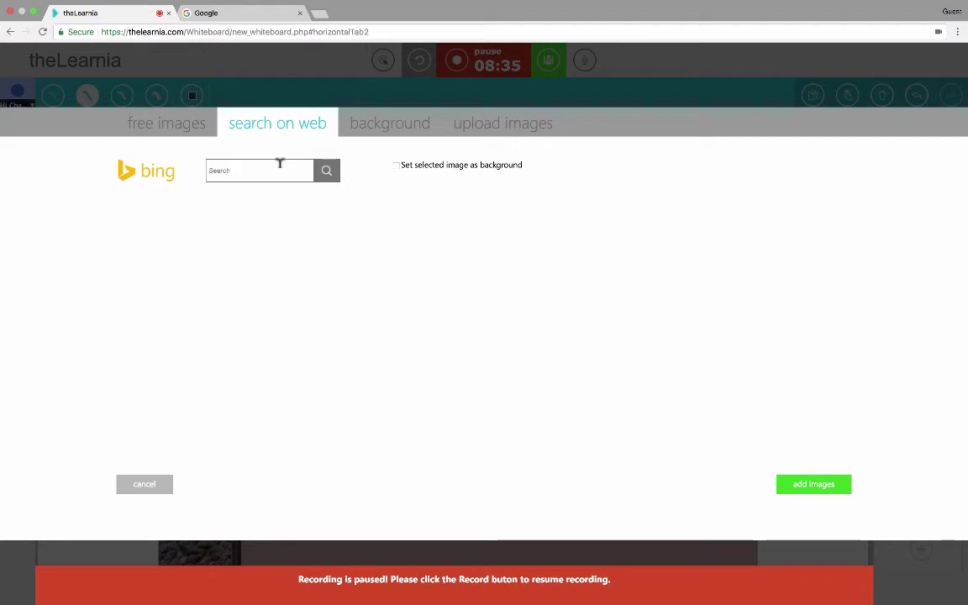
{"action": "type", "text": "drawing"}
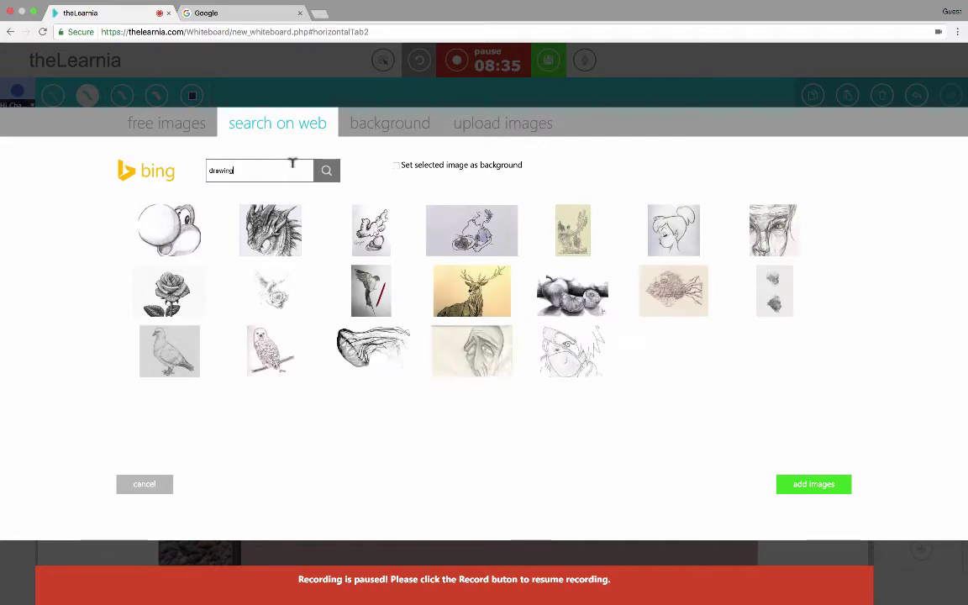
{"action": "left_click", "coordinate": [168, 236]}
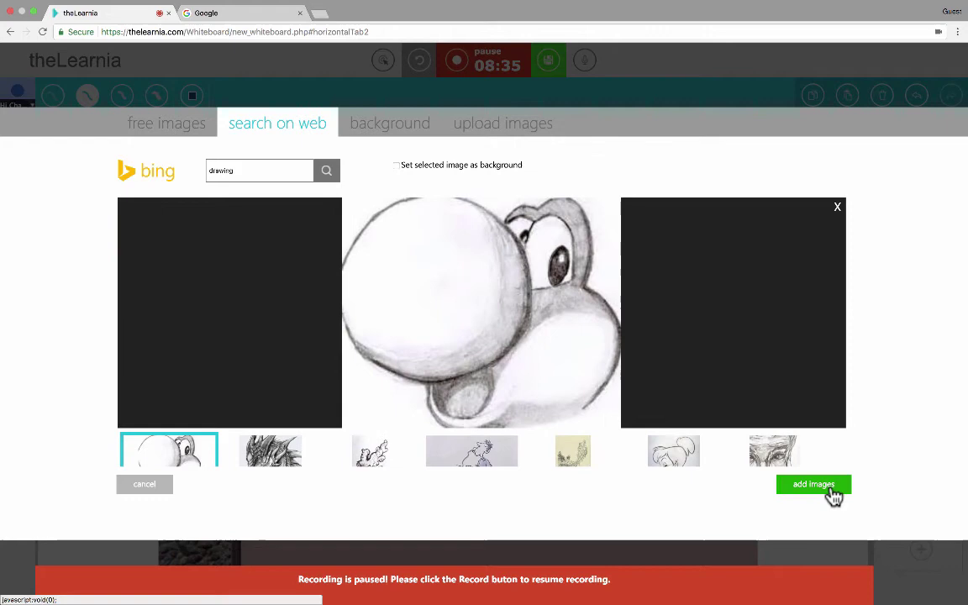
{"action": "left_click", "coordinate": [830, 487]}
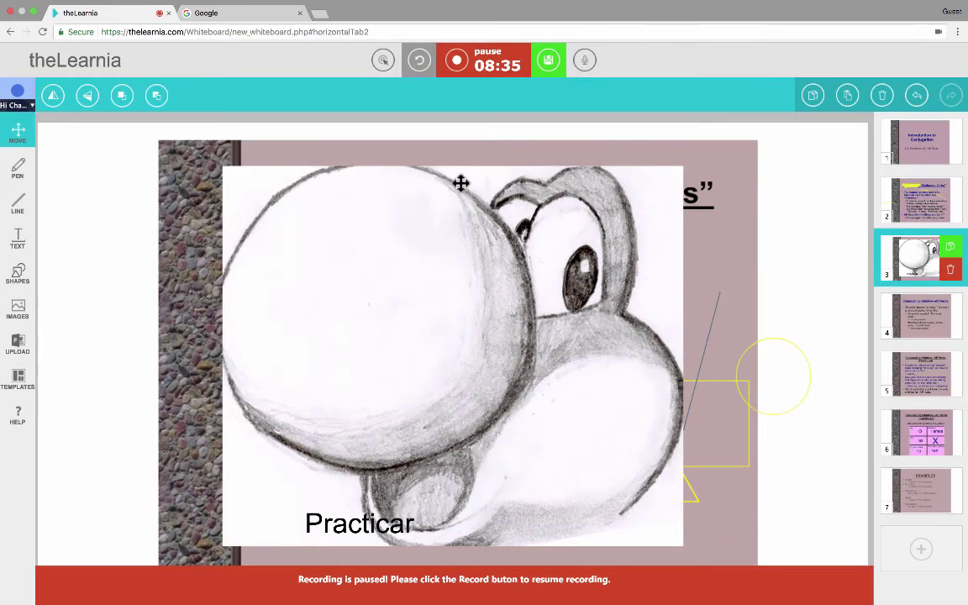
Step: Shrink the cartoon drawing and place it beside the example verbs, then cancel the image gallery
{"action": "left_click", "coordinate": [547, 249]}
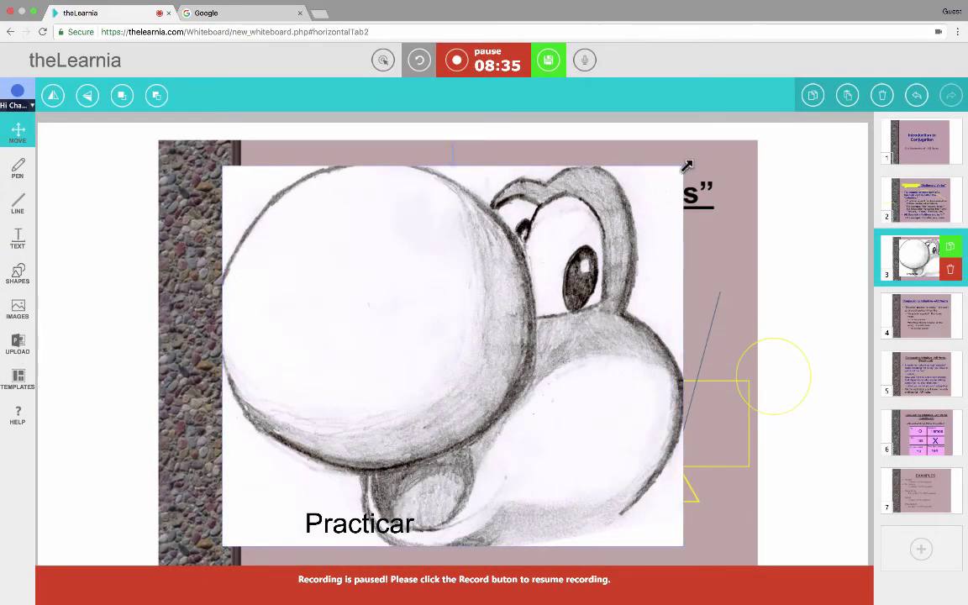
{"action": "left_click_drag", "start_coordinate": [687, 166], "coordinate": [389, 447]}
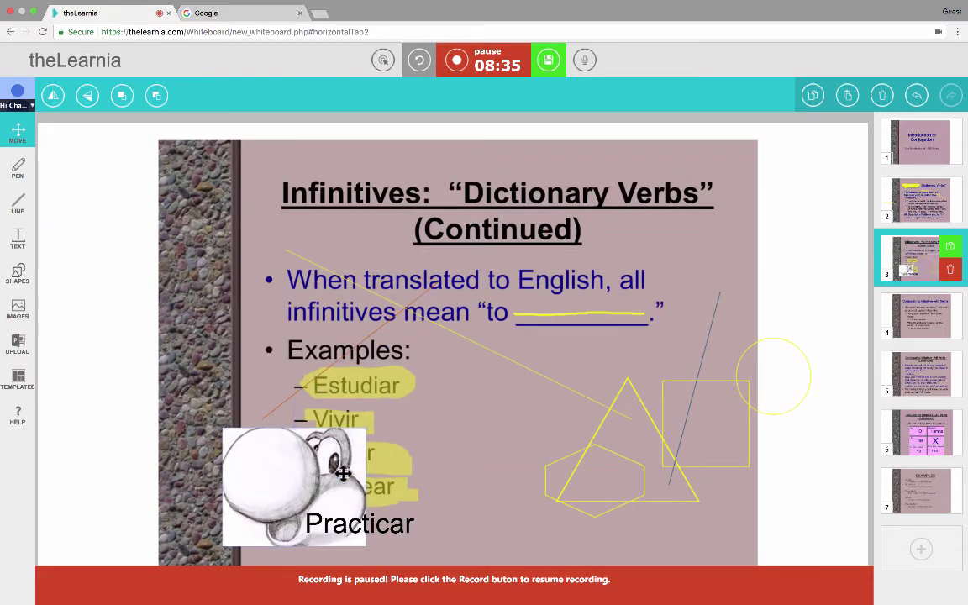
{"action": "left_click_drag", "start_coordinate": [343, 473], "coordinate": [568, 473]}
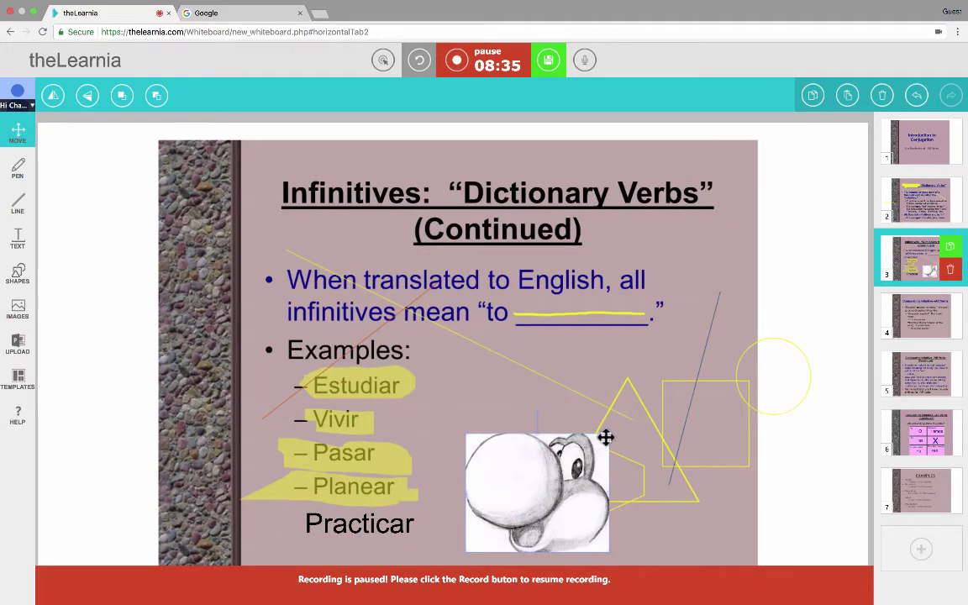
{"action": "left_click_drag", "start_coordinate": [606, 437], "coordinate": [578, 451]}
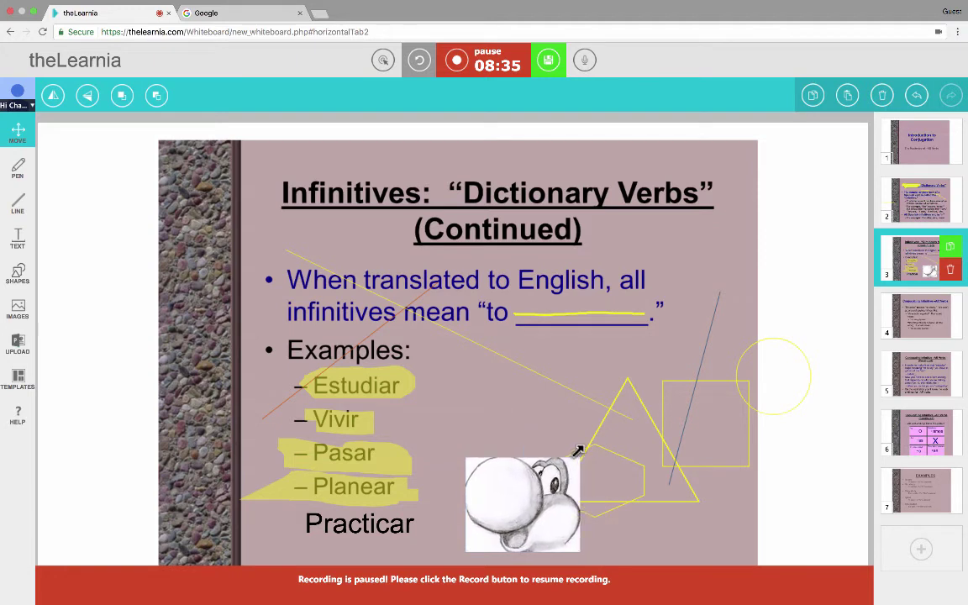
{"action": "left_click_drag", "start_coordinate": [518, 508], "coordinate": [525, 491]}
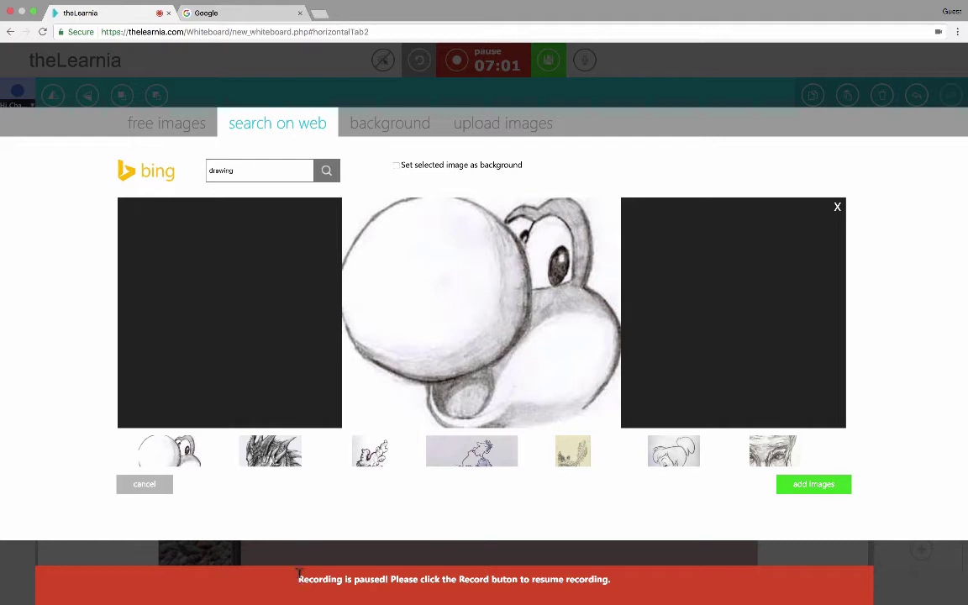
{"action": "left_click_drag", "start_coordinate": [298, 574], "coordinate": [387, 578]}
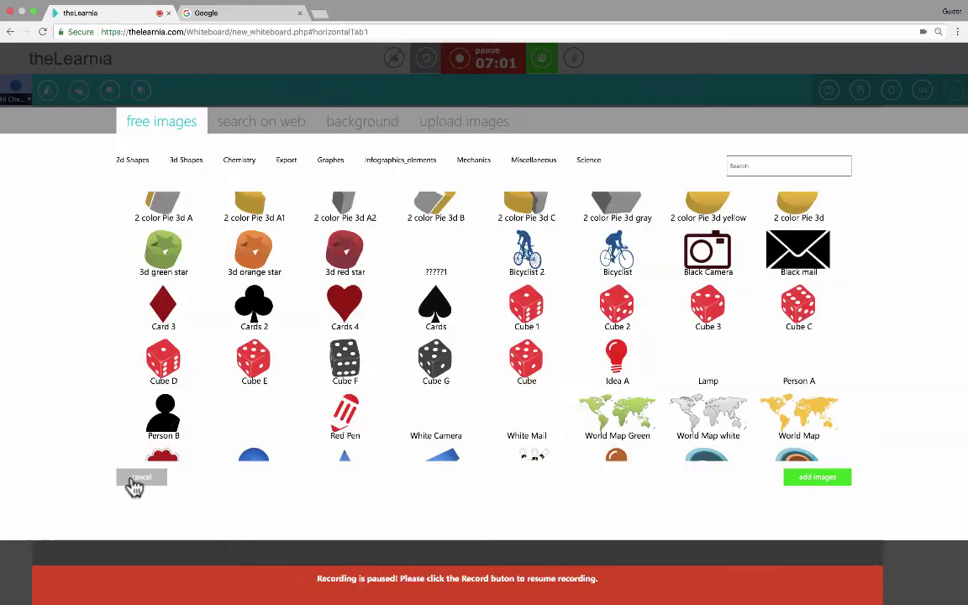
{"action": "left_click", "coordinate": [144, 486]}
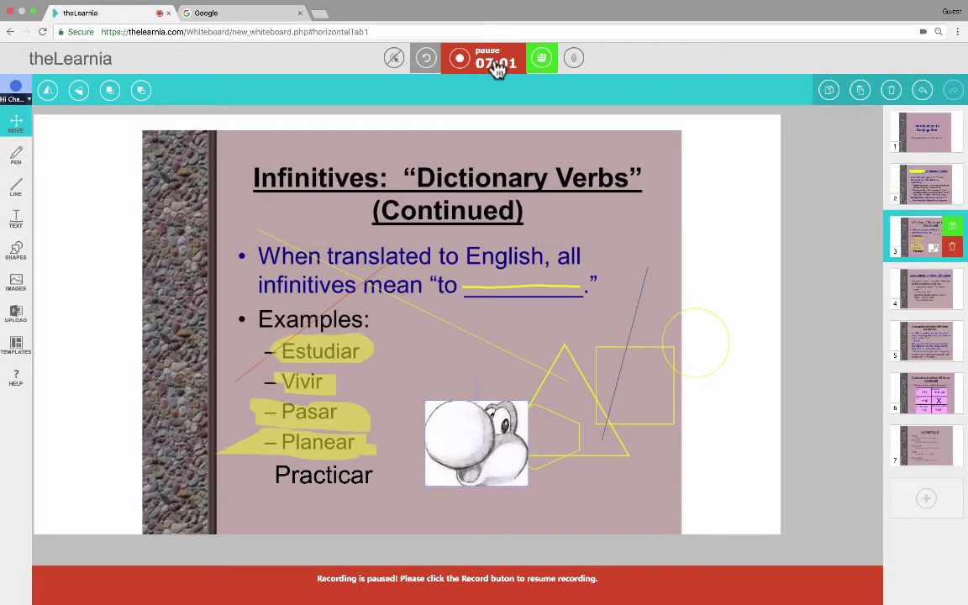
Step: Resume recording and nudge the cartoon drawing slightly down-left, right beside Practicar
{"action": "left_click", "coordinate": [498, 69]}
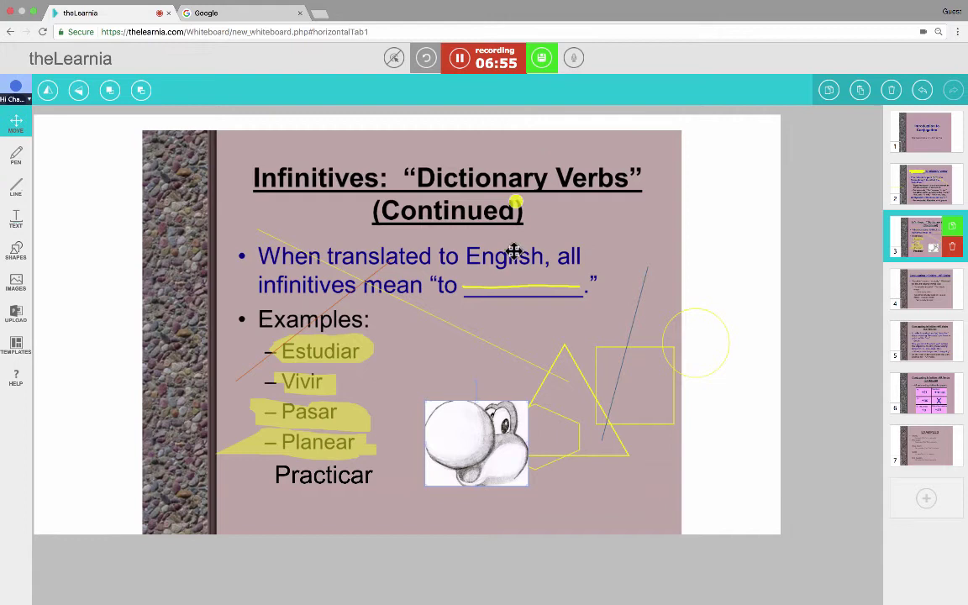
{"action": "mouse_move", "coordinate": [477, 451]}
{"action": "left_mouse_down"}
{"action": "mouse_move", "coordinate": [477, 464]}
{"action": "mouse_move", "coordinate": [502, 437]}
{"action": "mouse_move", "coordinate": [492, 464]}
{"action": "mouse_move", "coordinate": [492, 440]}
{"action": "mouse_move", "coordinate": [493, 454]}
{"action": "mouse_move", "coordinate": [455, 453]}
{"action": "mouse_move", "coordinate": [471, 466]}
{"action": "left_mouse_up"}
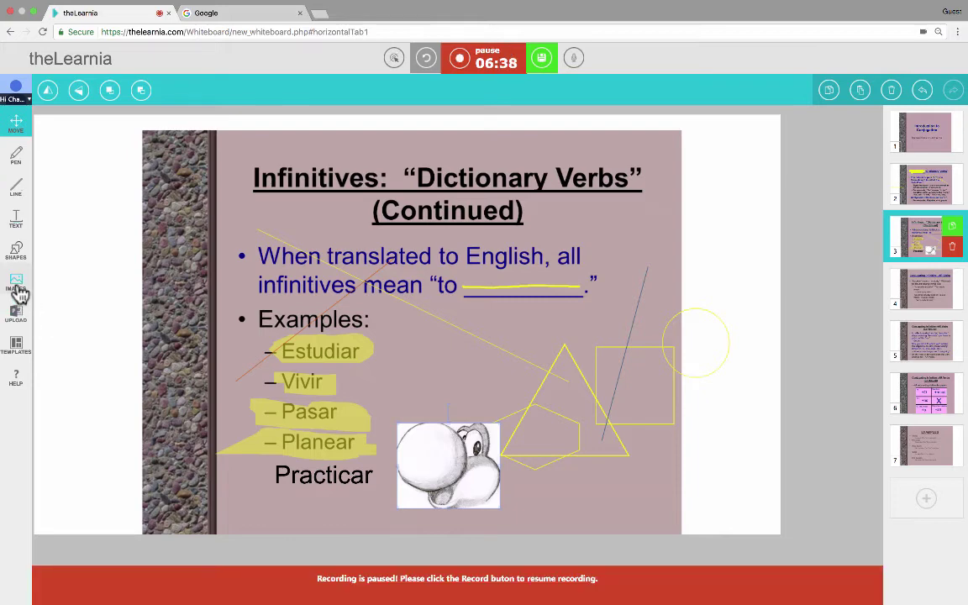
Step: Look through the background colours without changing them, then show the jpg/png/gif upload images page
{"action": "left_click", "coordinate": [16, 286]}
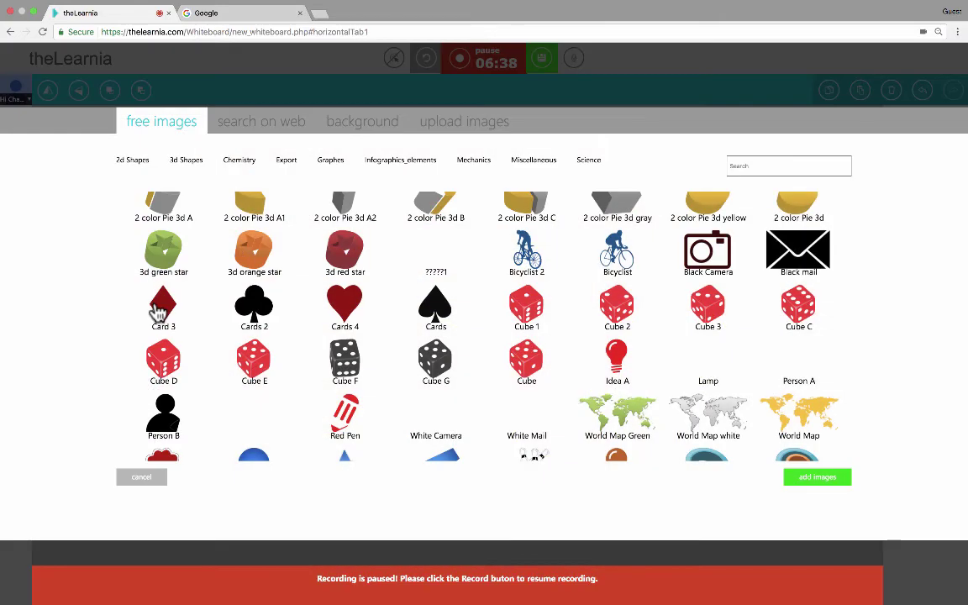
{"action": "left_click", "coordinate": [353, 128]}
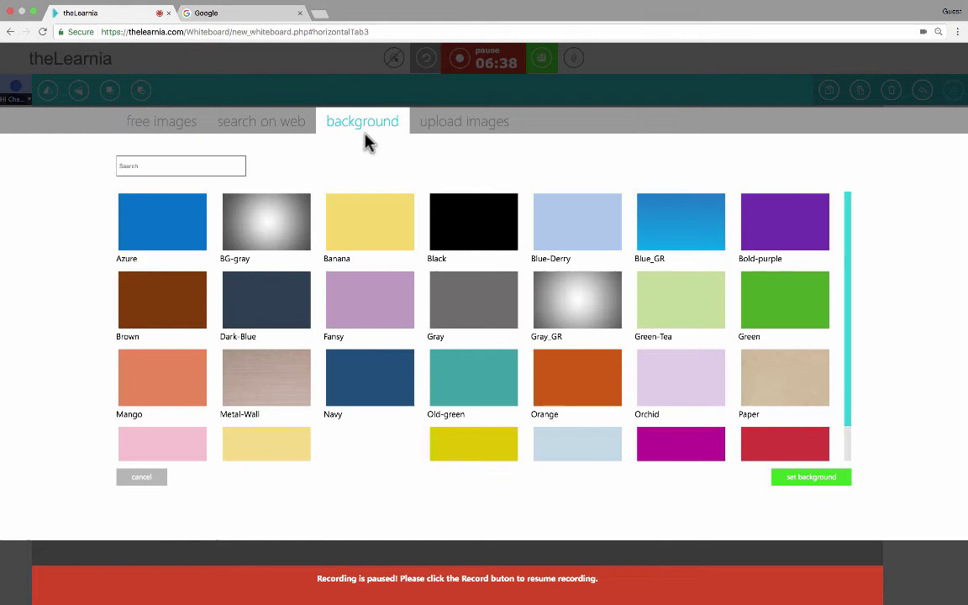
{"action": "scroll", "coordinate": [286, 273], "scroll_direction": "down", "scroll_amount": 1}
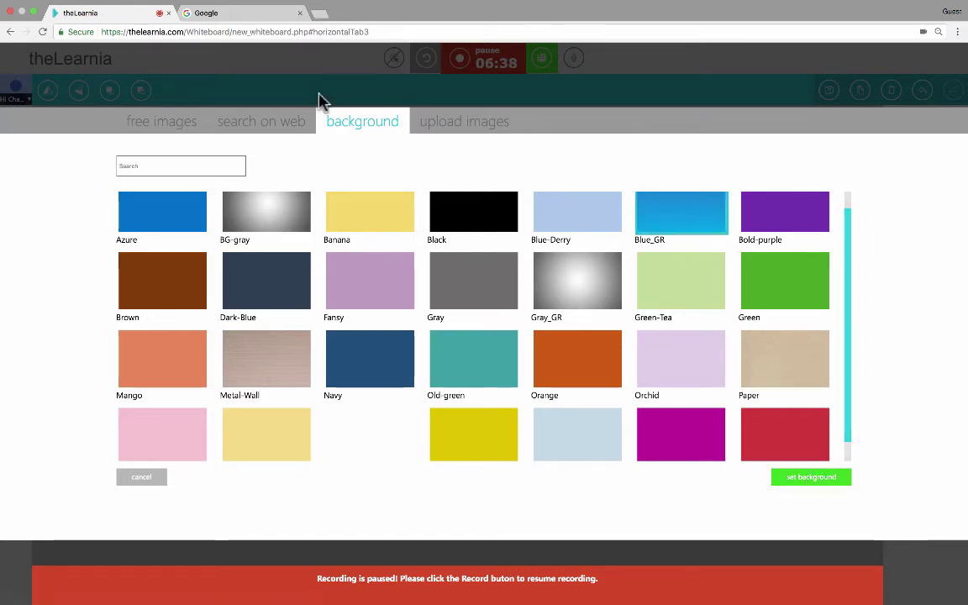
{"action": "left_click", "coordinate": [159, 477]}
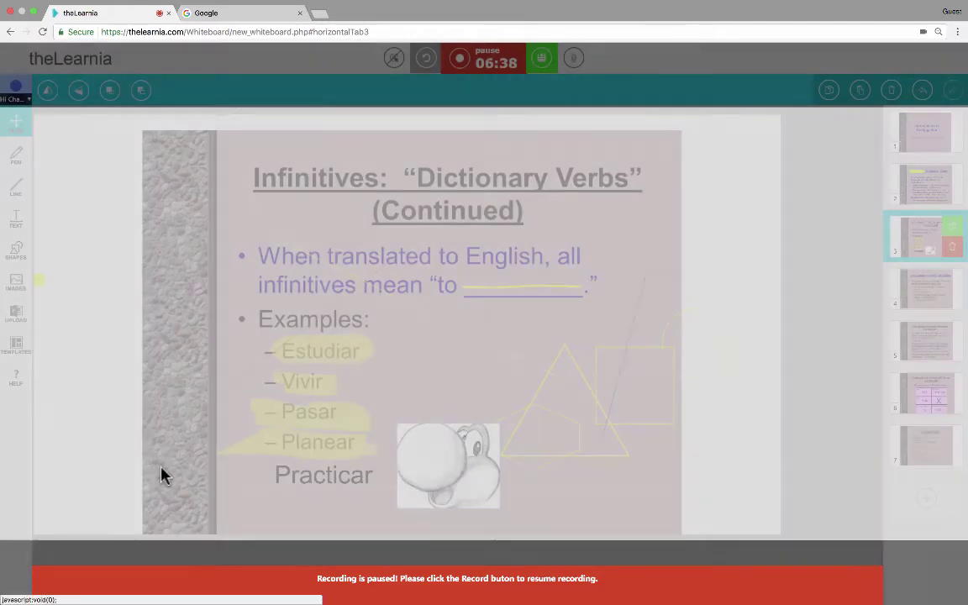
{"action": "left_click", "coordinate": [14, 282]}
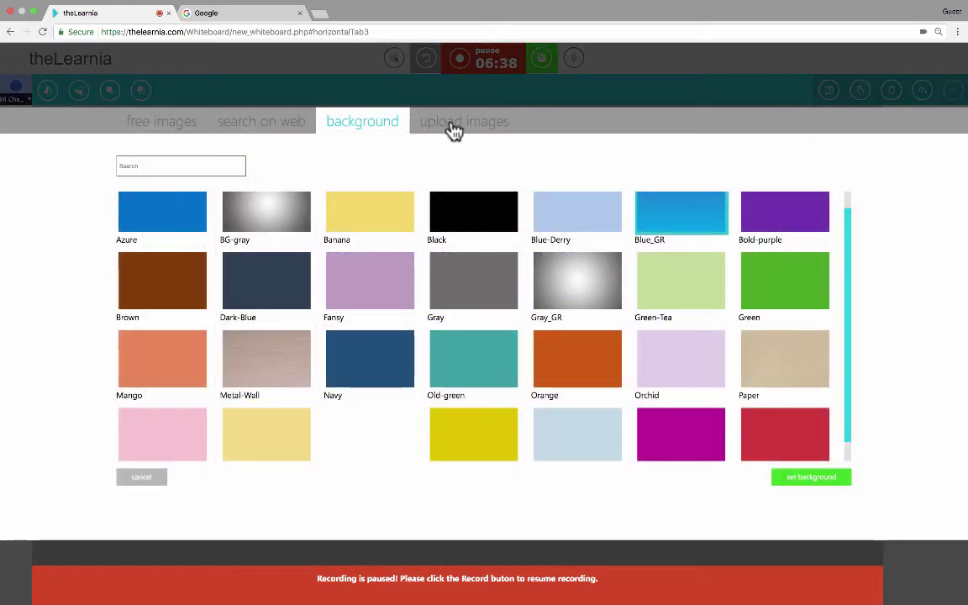
{"action": "left_click", "coordinate": [454, 126]}
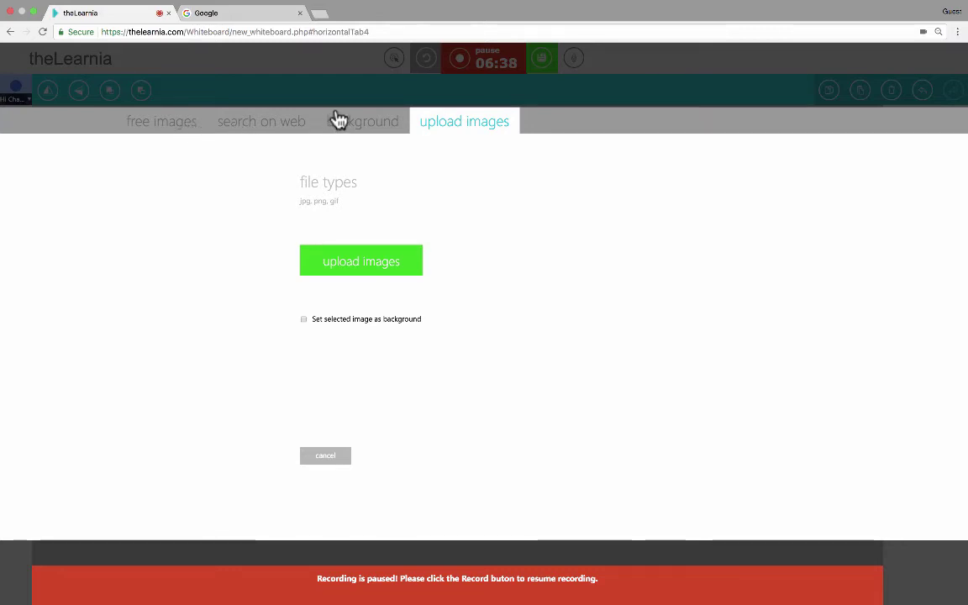
Step: Upload Elephant_in_Botswana.JPG onto slide 3, resume recording, and shift the photo left
{"action": "left_click", "coordinate": [389, 265]}
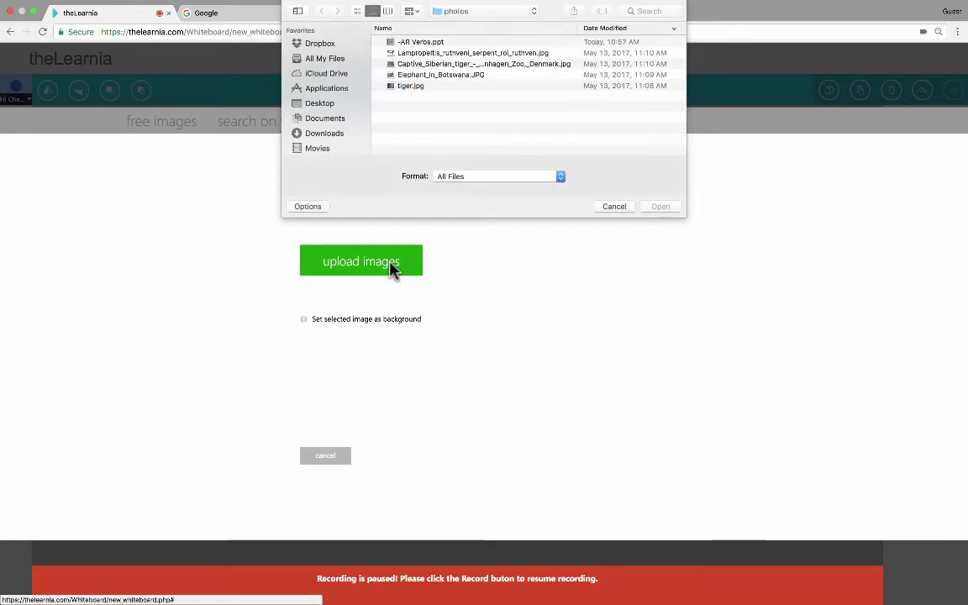
{"action": "double_click", "coordinate": [410, 86]}
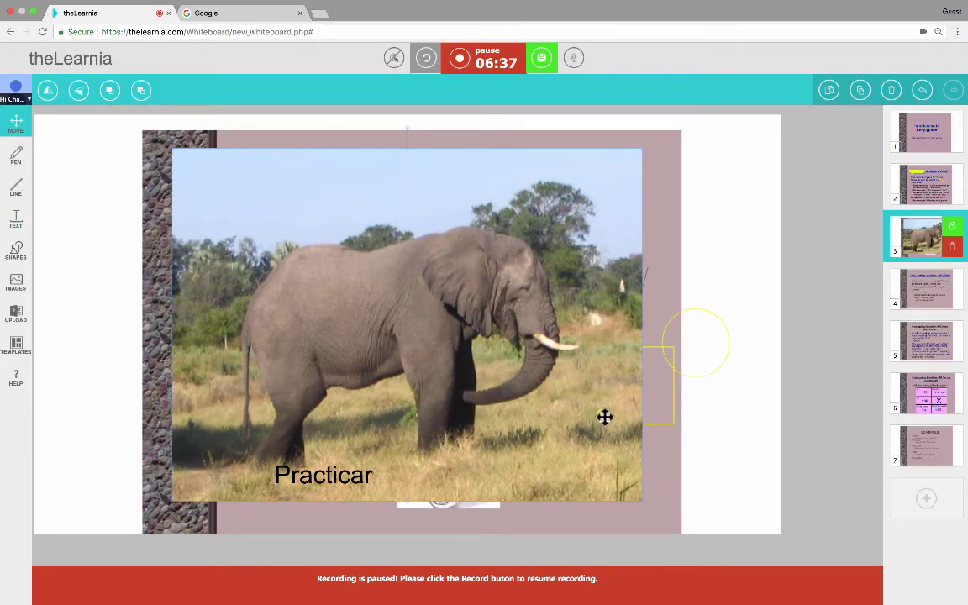
{"action": "left_click", "coordinate": [481, 64]}
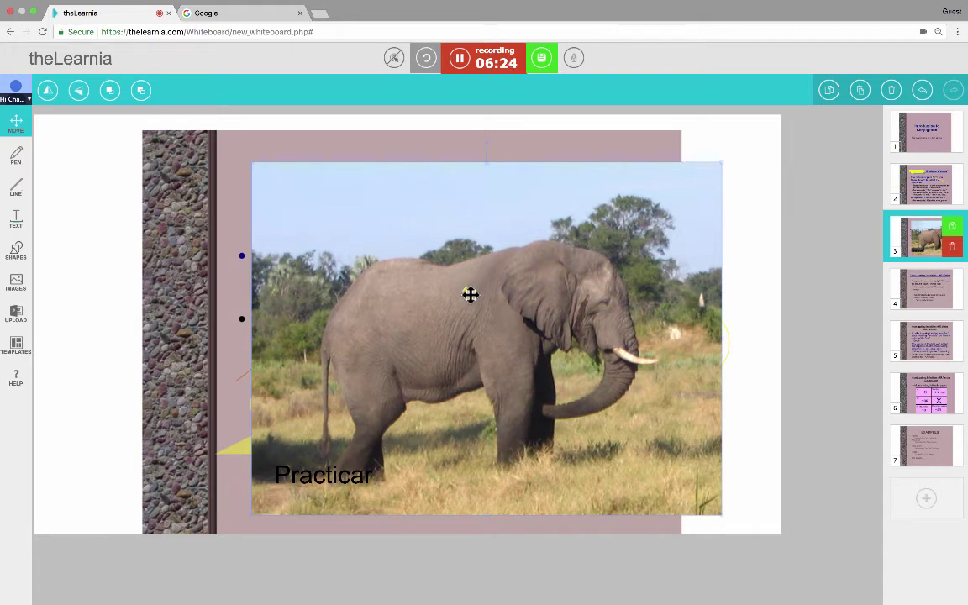
{"action": "left_click_drag", "start_coordinate": [470, 294], "coordinate": [402, 284]}
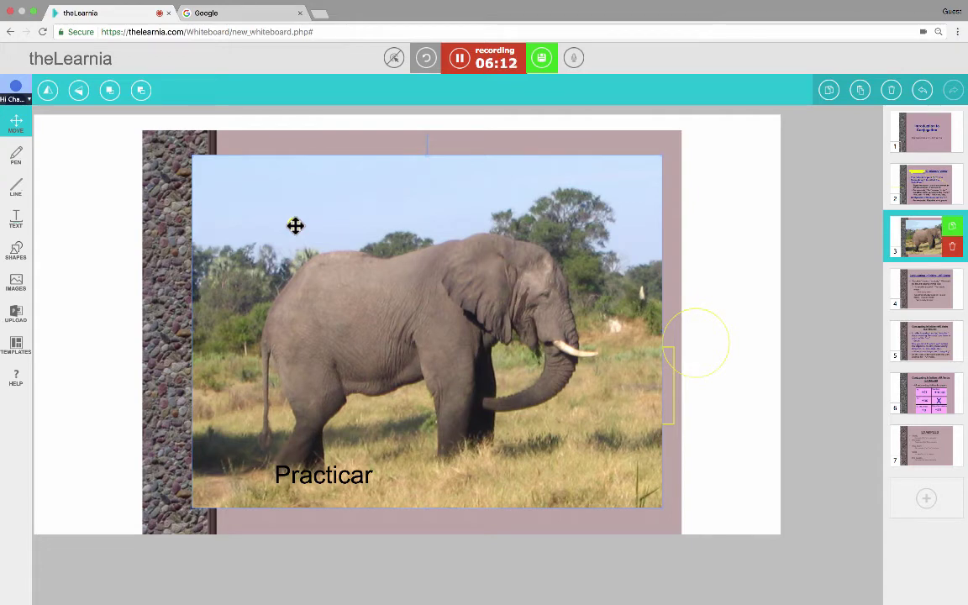
Step: Move the elephant photo right and mirror it horizontally to face left, keeping it upright
{"action": "left_click_drag", "start_coordinate": [294, 225], "coordinate": [465, 245]}
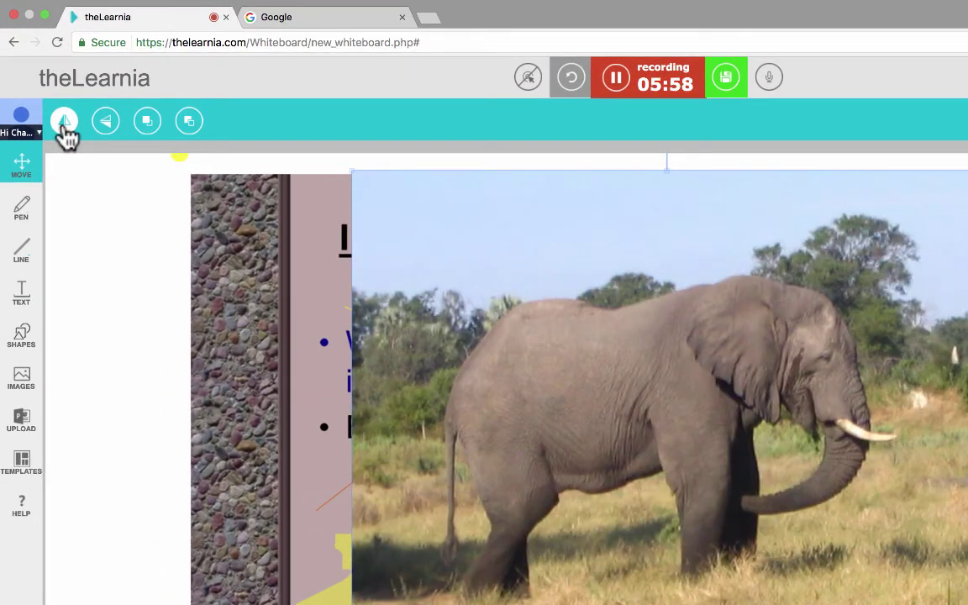
{"action": "left_click", "coordinate": [64, 122]}
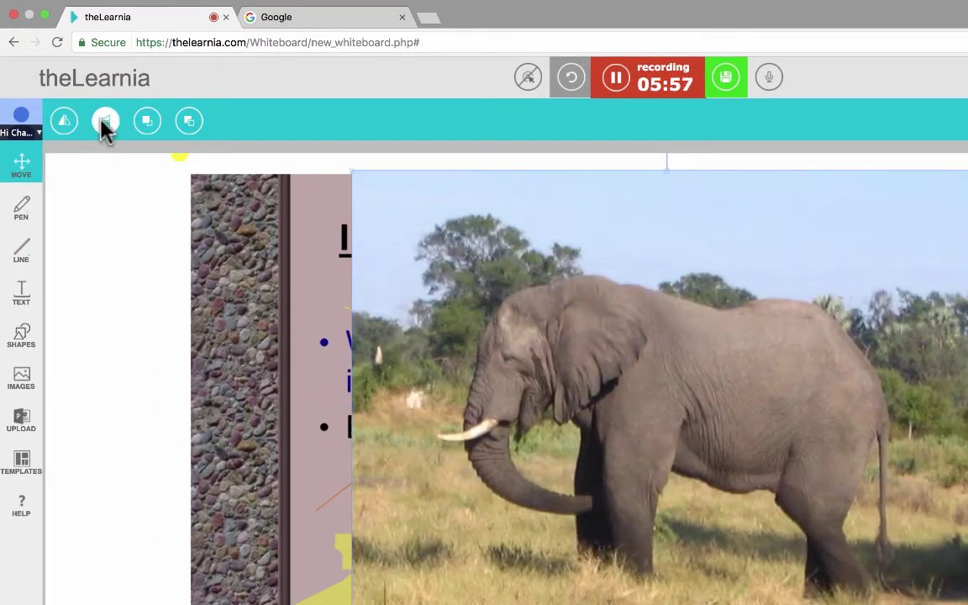
{"action": "left_click", "coordinate": [104, 123]}
{"action": "left_click", "coordinate": [104, 122]}
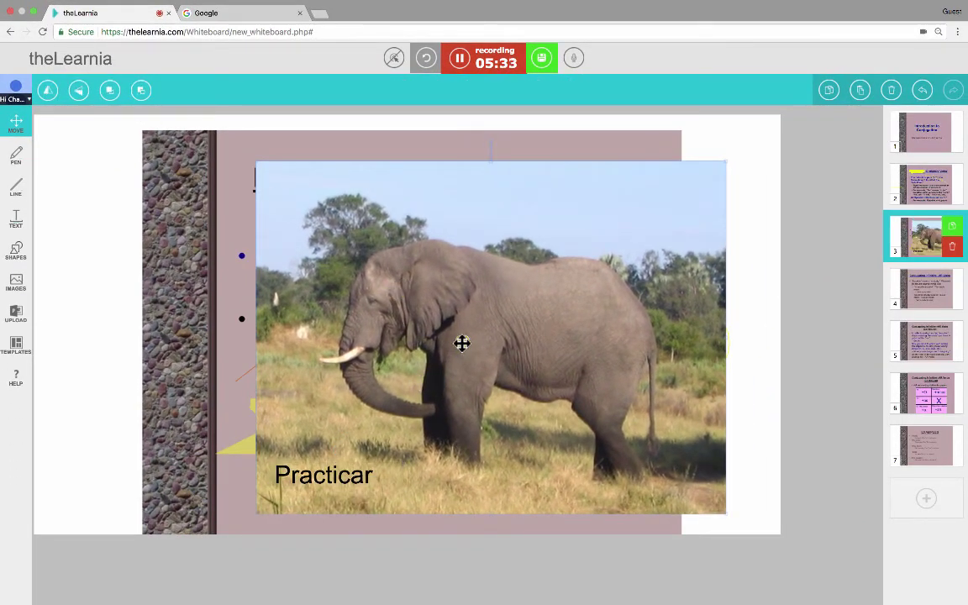
{"action": "mouse_move", "coordinate": [462, 343]}
{"action": "left_mouse_down"}
{"action": "mouse_move", "coordinate": [497, 367]}
{"action": "mouse_move", "coordinate": [490, 341]}
{"action": "mouse_move", "coordinate": [450, 343]}
{"action": "left_mouse_up"}
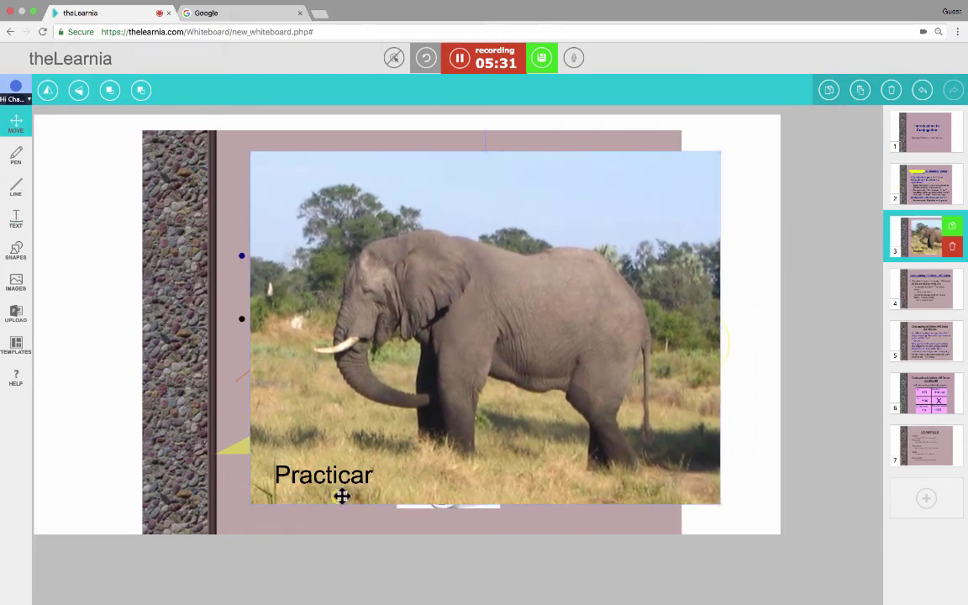
Step: Send the elephant photo behind the slide, enlarge it, then bring it back in front
{"action": "left_click", "coordinate": [385, 340]}
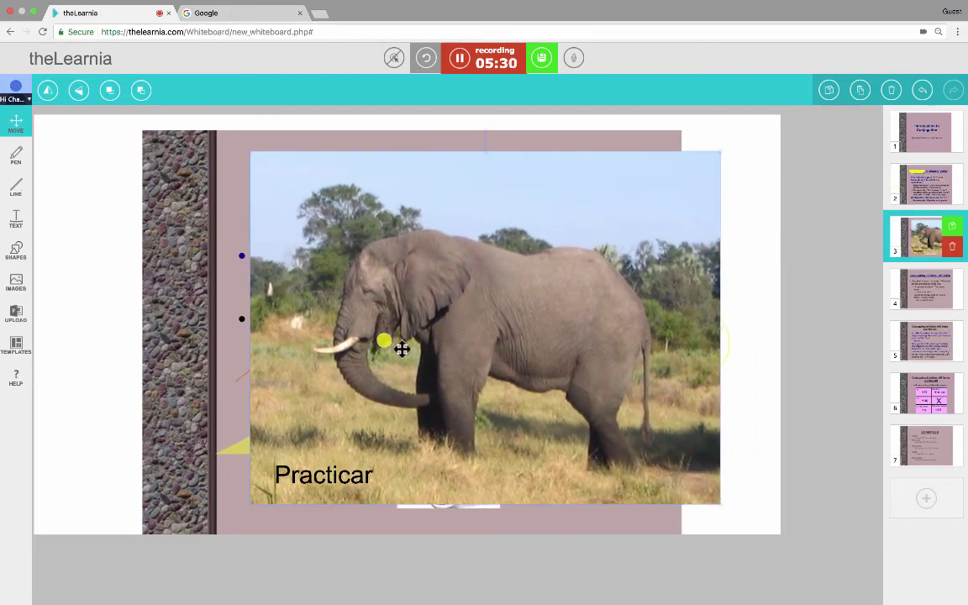
{"action": "left_click", "coordinate": [141, 93]}
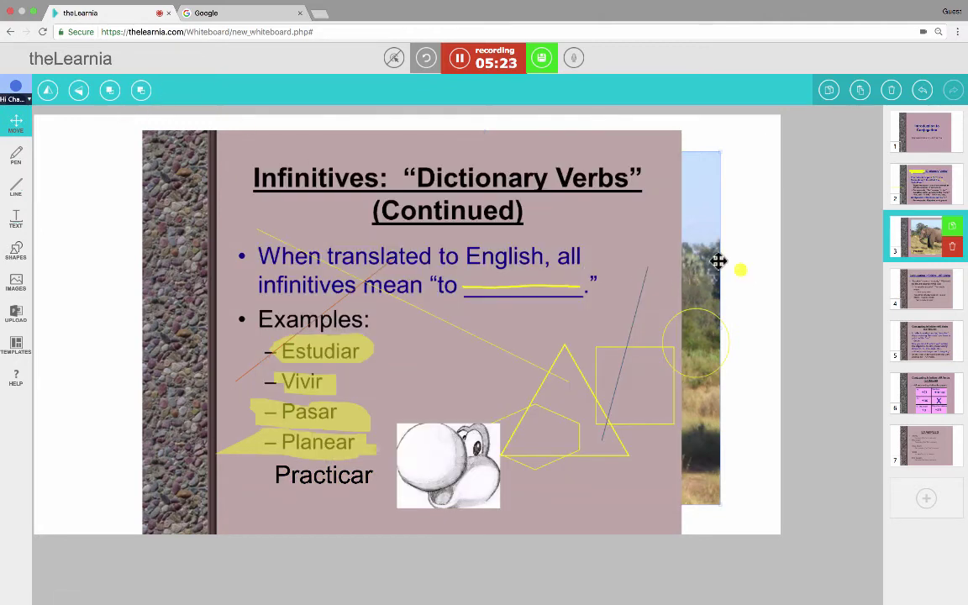
{"action": "mouse_move", "coordinate": [732, 263]}
{"action": "left_mouse_down"}
{"action": "mouse_move", "coordinate": [804, 292]}
{"action": "mouse_move", "coordinate": [736, 279]}
{"action": "left_mouse_up"}
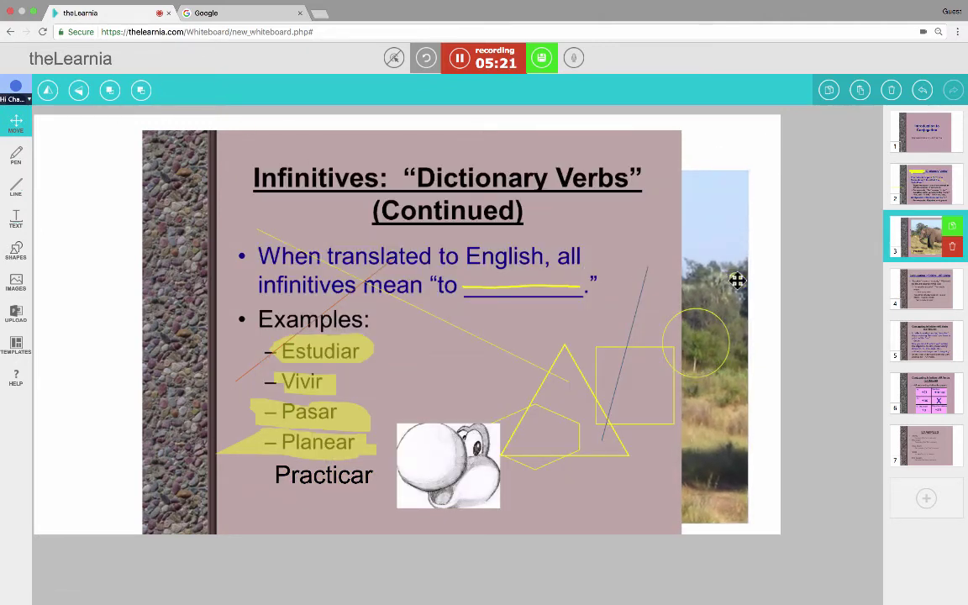
{"action": "left_click", "coordinate": [663, 340]}
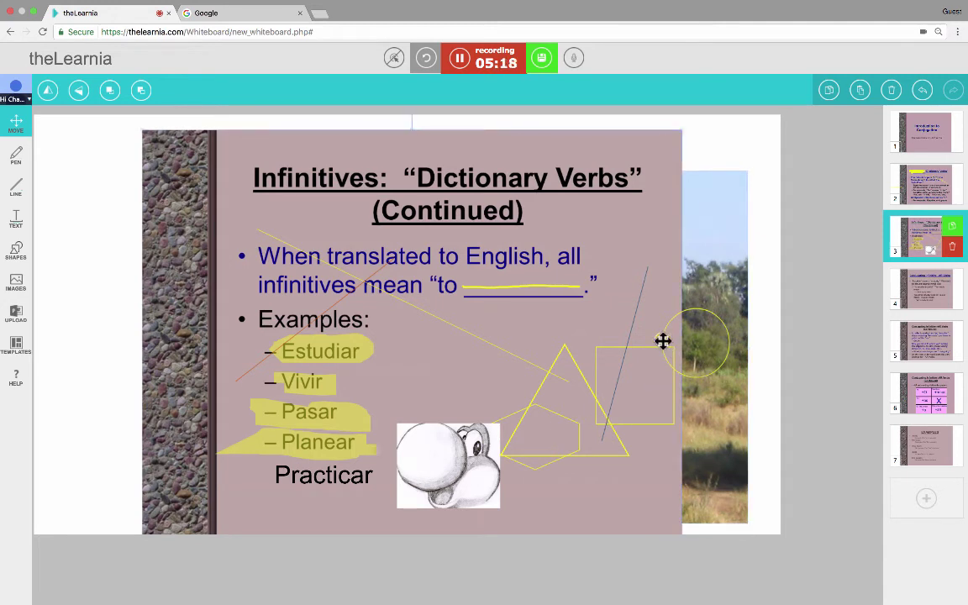
{"action": "left_click", "coordinate": [632, 345]}
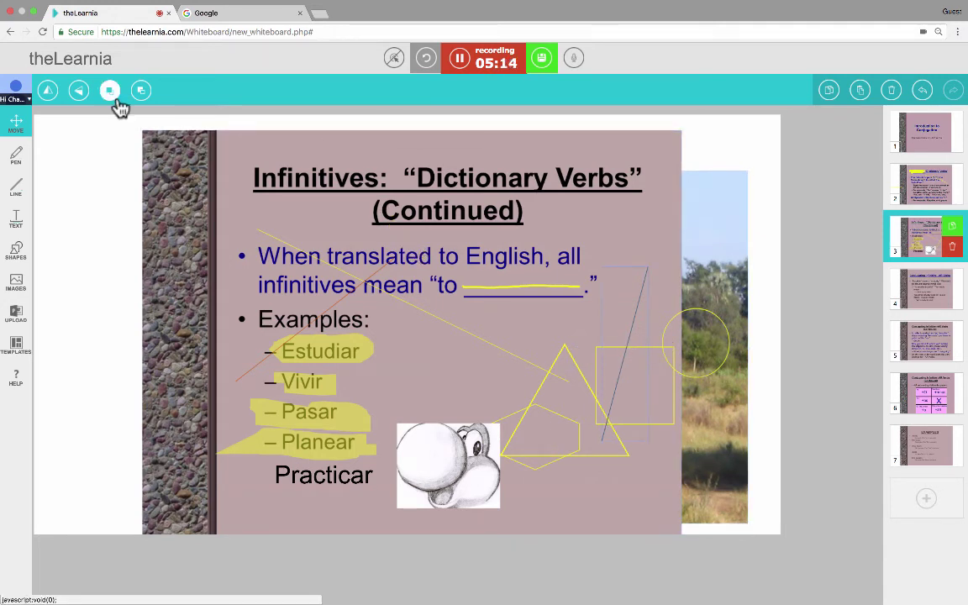
{"action": "left_click", "coordinate": [140, 92]}
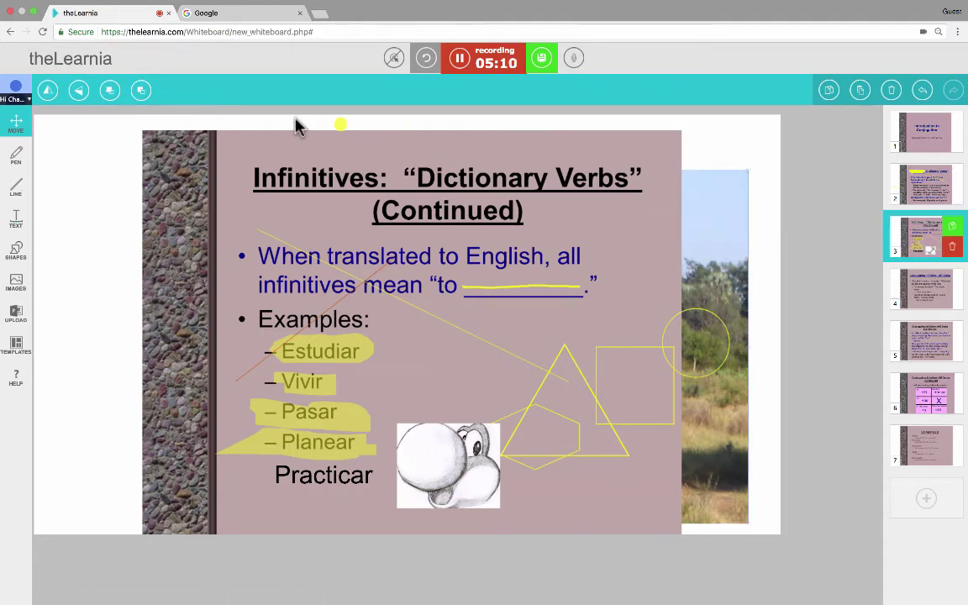
{"action": "left_click", "coordinate": [108, 91]}
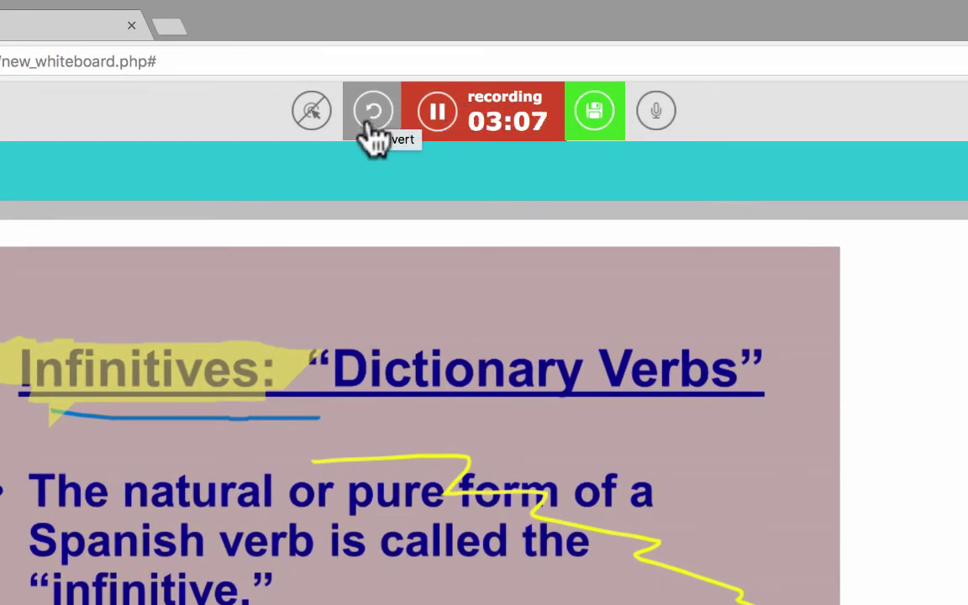
Step: Cancel starting over, toggle the tracking dot on and off, then pause and resume recording
{"action": "left_click", "coordinate": [373, 122]}
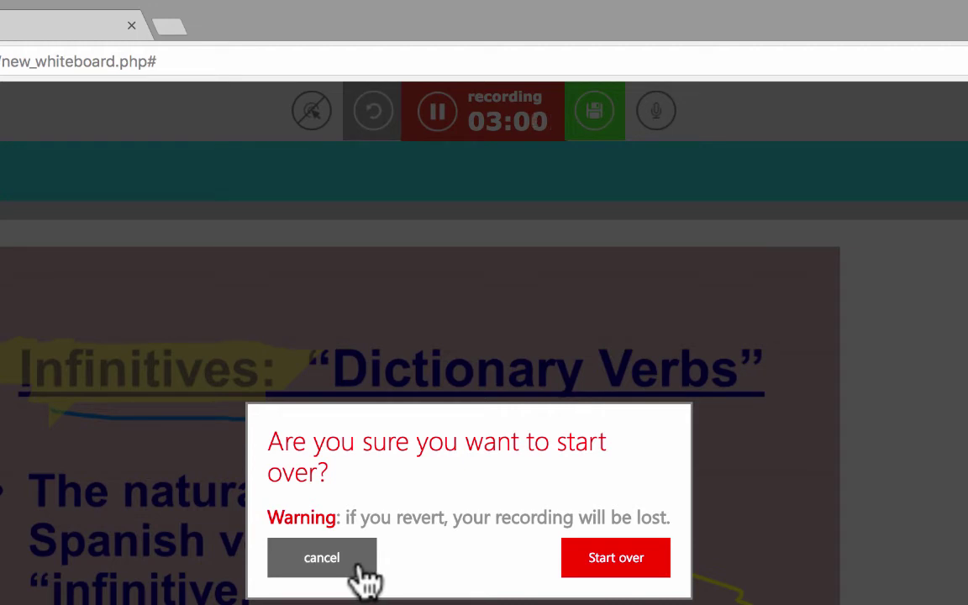
{"action": "left_click", "coordinate": [322, 558]}
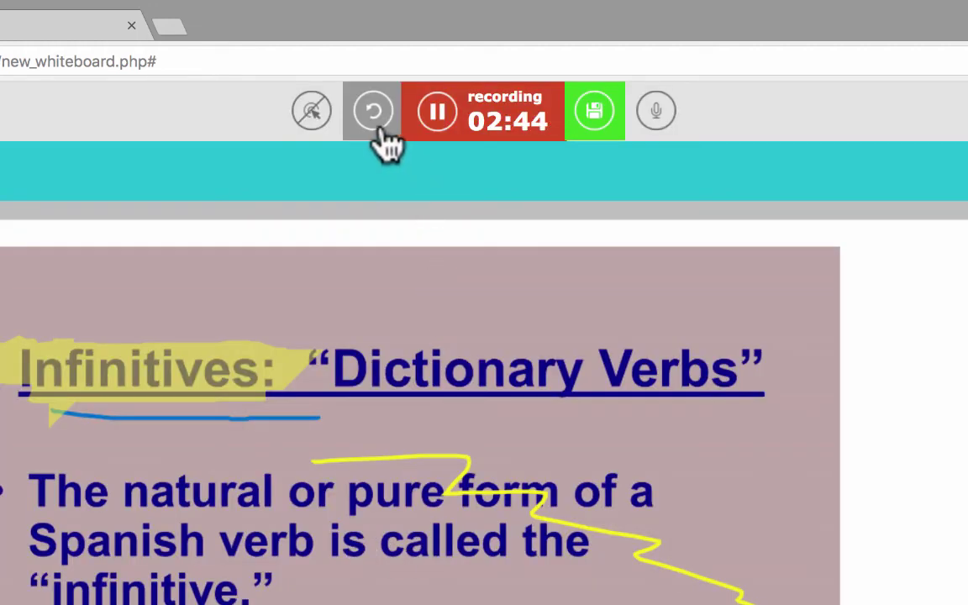
{"action": "left_click", "coordinate": [312, 124]}
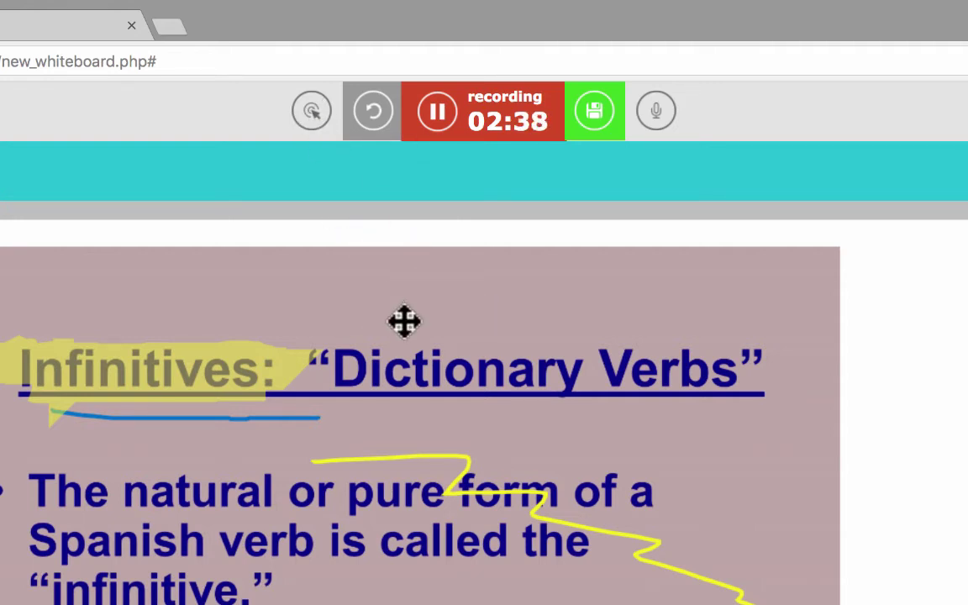
{"action": "left_click", "coordinate": [321, 118]}
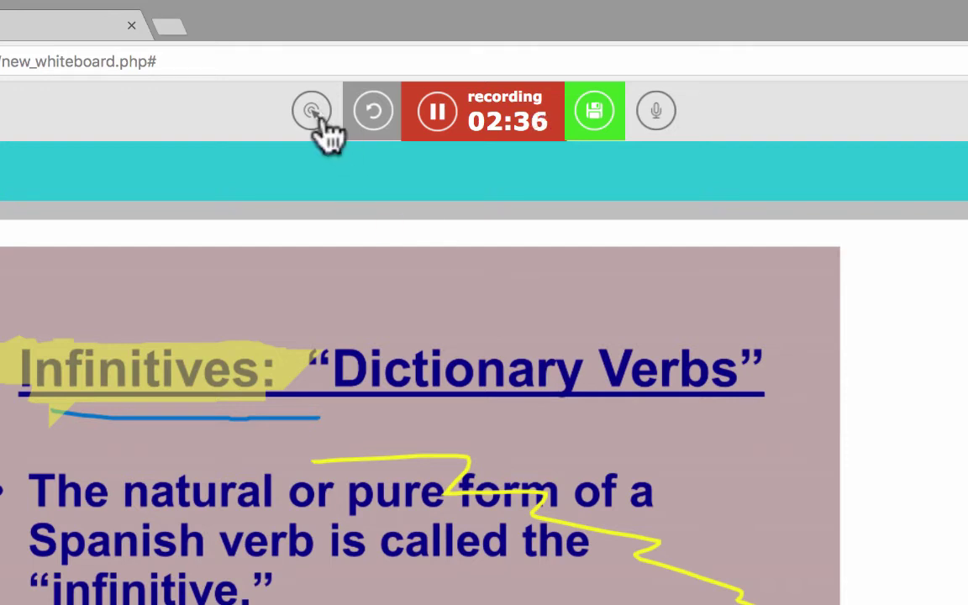
{"action": "left_click", "coordinate": [437, 116]}
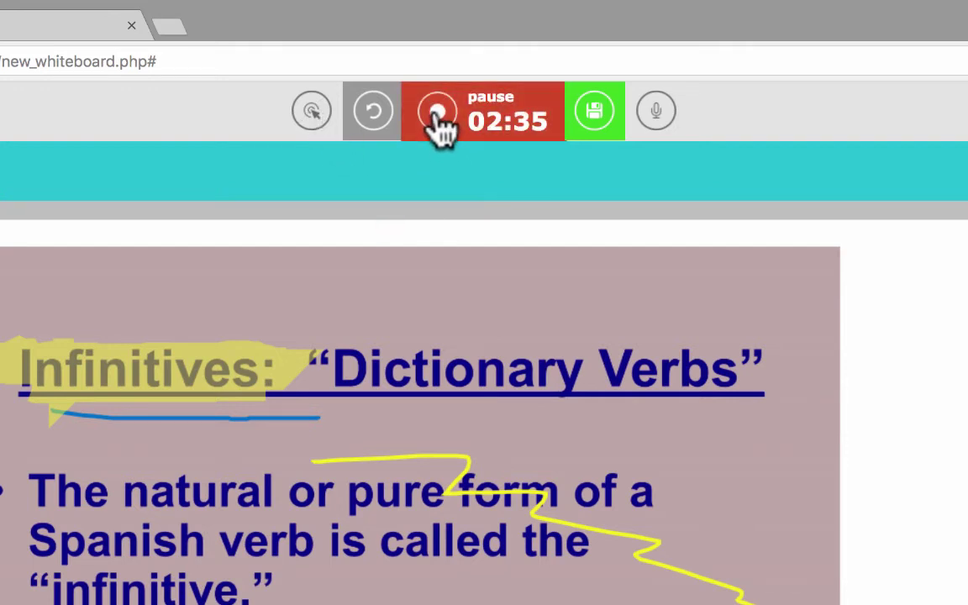
{"action": "left_click", "coordinate": [437, 116]}
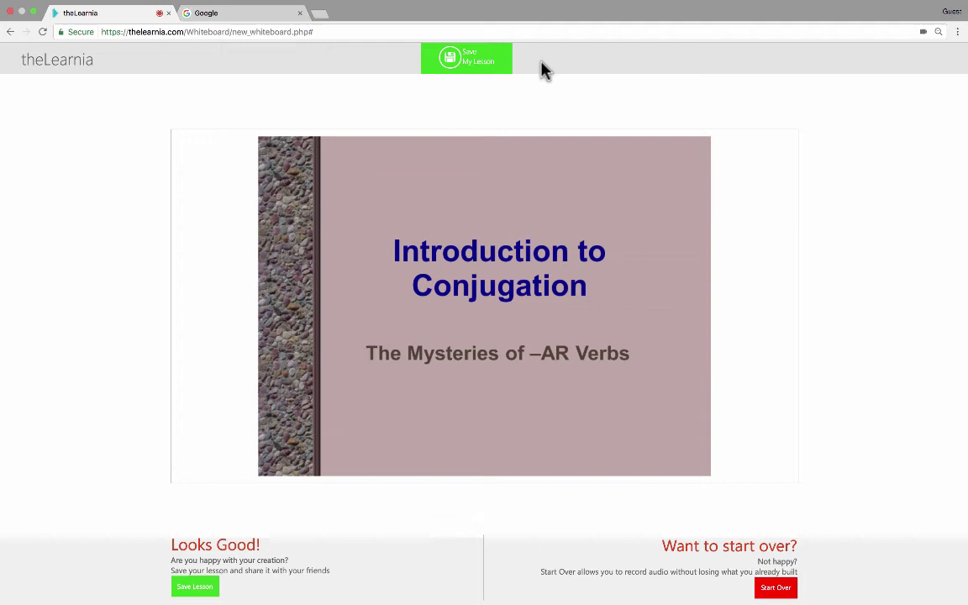
Step: Adjust the playback volume while previewing the recorded lesson
{"action": "key", "text": "XF86AudioRaiseVolume"}
{"action": "key", "text": "XF86AudioRaiseVolume"}
{"action": "key", "text": "XF86AudioRaiseVolume"}
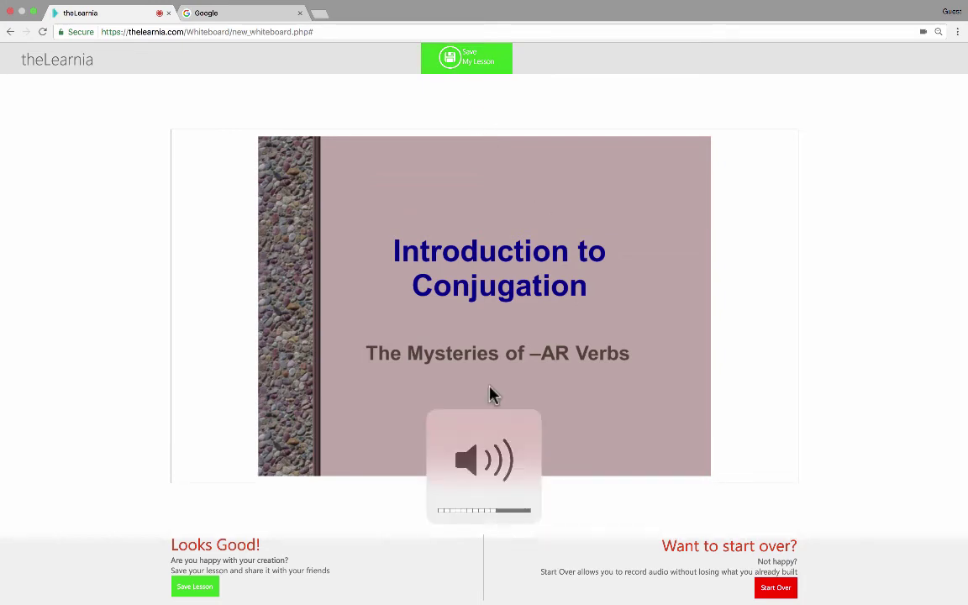
{"action": "key", "text": "XF86AudioLowerVolume"}
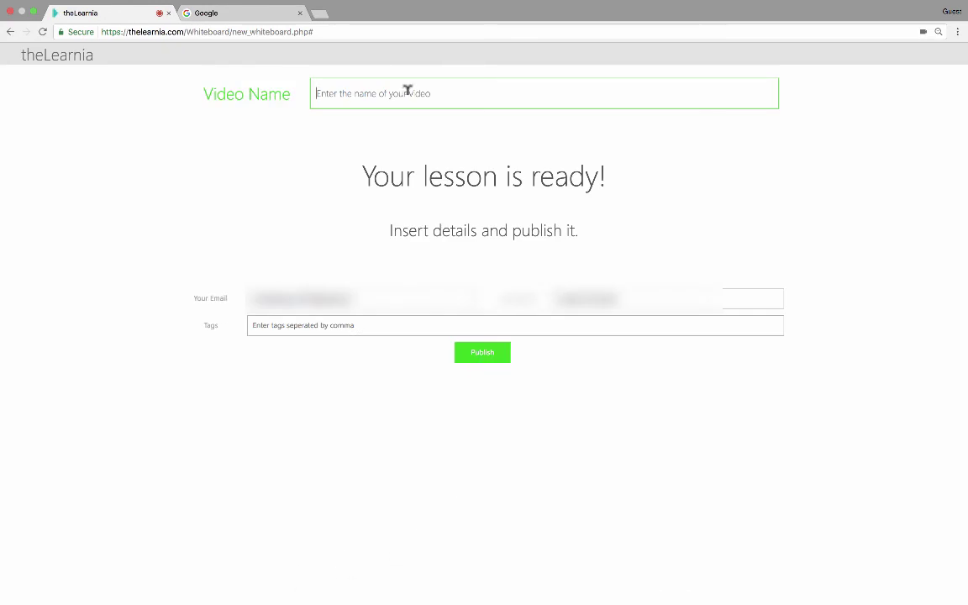
Step: Enter the video name 'AR Verbs in the Present Tense' and tags 'spanish, ar verb'
{"action": "type", "text": "AR Verbs in the Present Tense"}
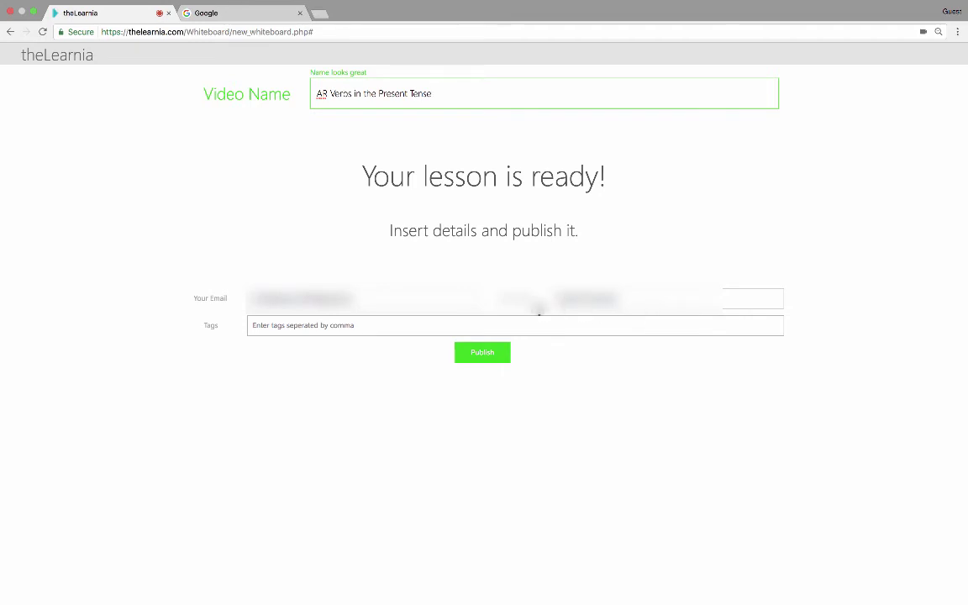
{"action": "type", "text": "spanish"}
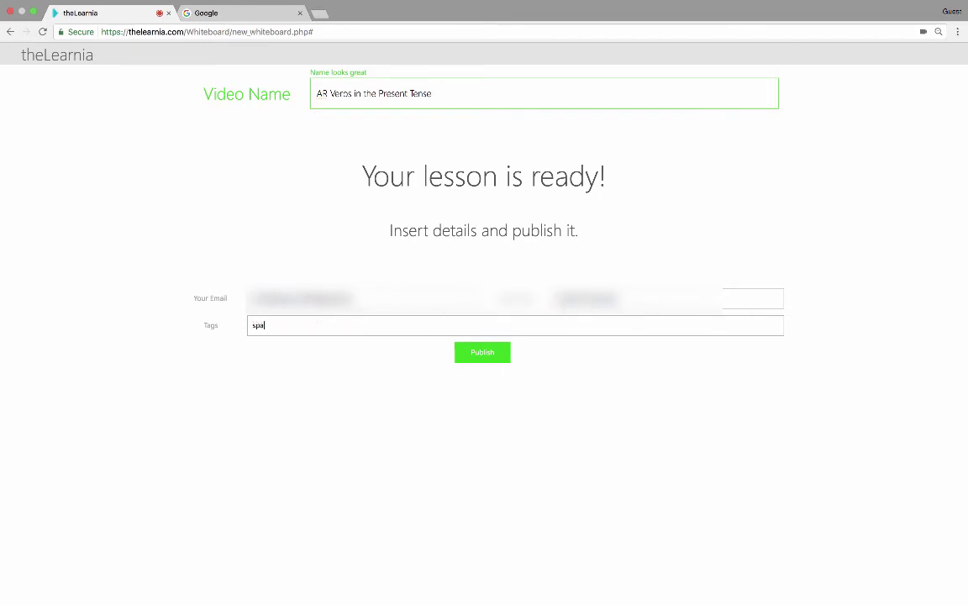
{"action": "type", "text": ", ar verbs,"}
Step: Publish the lesson and wait for saving and upload to reach its player page
{"action": "left_click", "coordinate": [496, 356]}
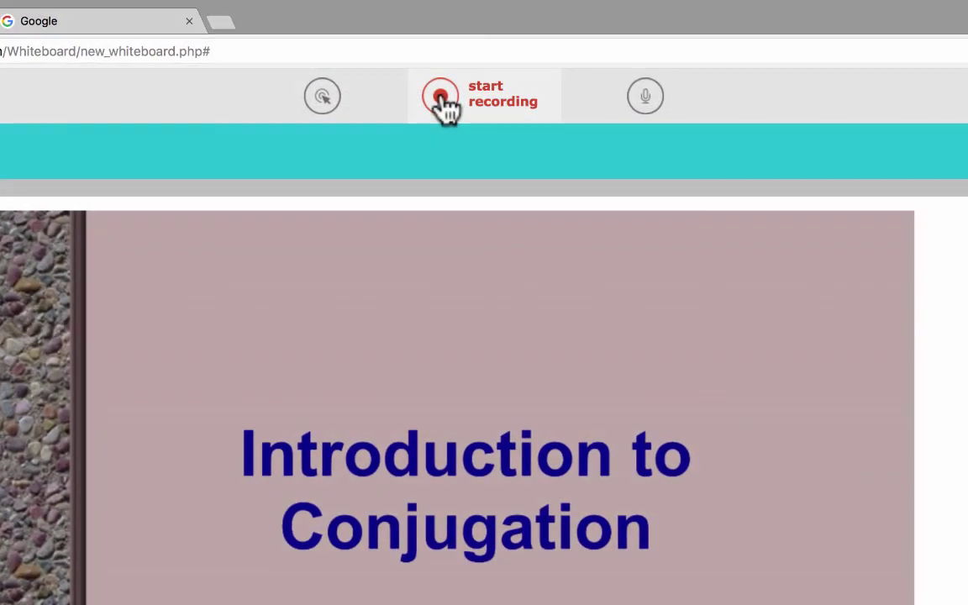
{"action": "left_click", "coordinate": [447, 173]}
{"action": "left_click", "coordinate": [26, 147]}
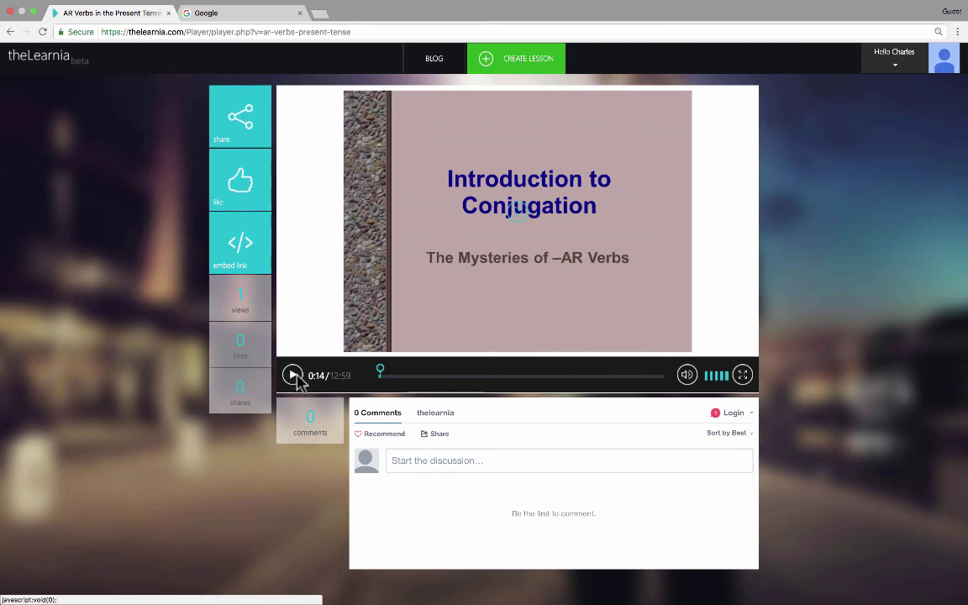
{"action": "left_click", "coordinate": [242, 133]}
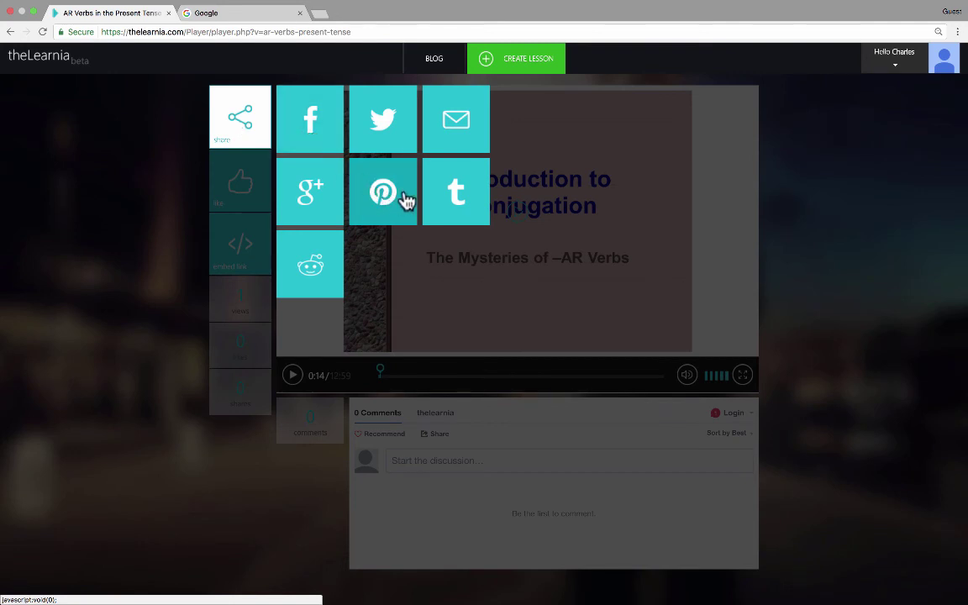
{"action": "left_click", "coordinate": [454, 128]}
{"action": "left_click", "coordinate": [612, 136]}
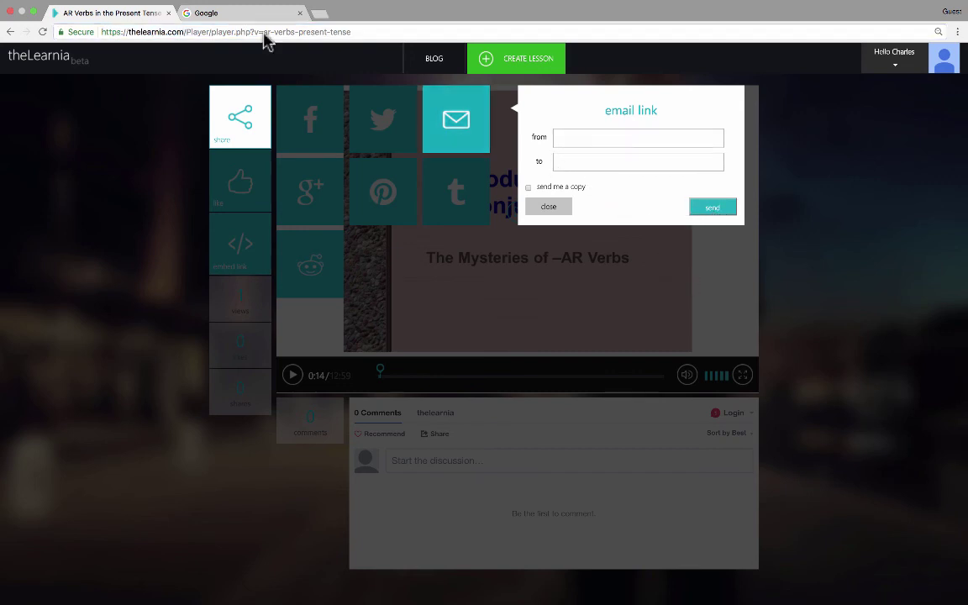
{"action": "left_click", "coordinate": [164, 30]}
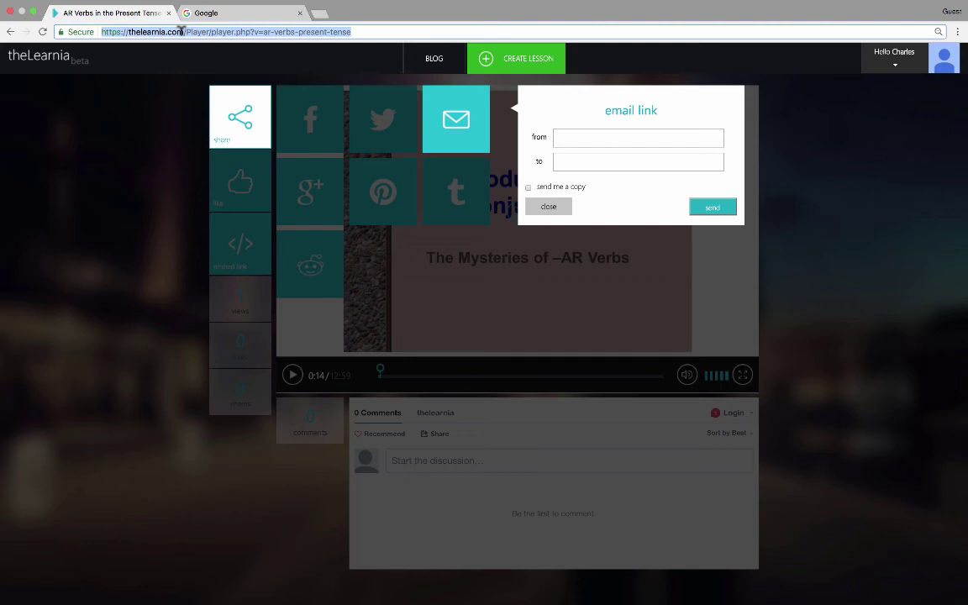
{"action": "left_click", "coordinate": [550, 207]}
Step: Close the sharing options and select the video's full iframe embed code
{"action": "left_click", "coordinate": [239, 133]}
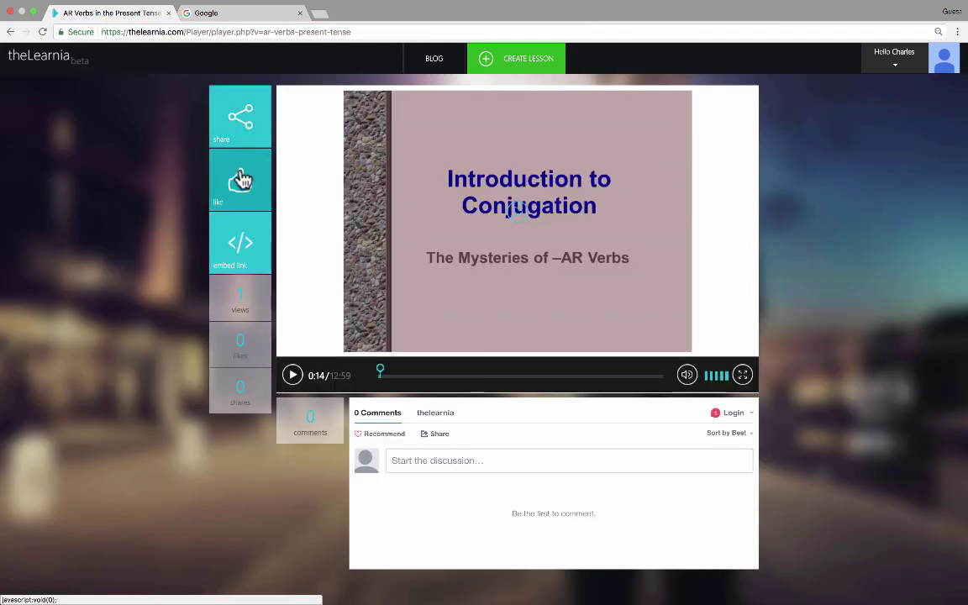
{"action": "left_click", "coordinate": [241, 246]}
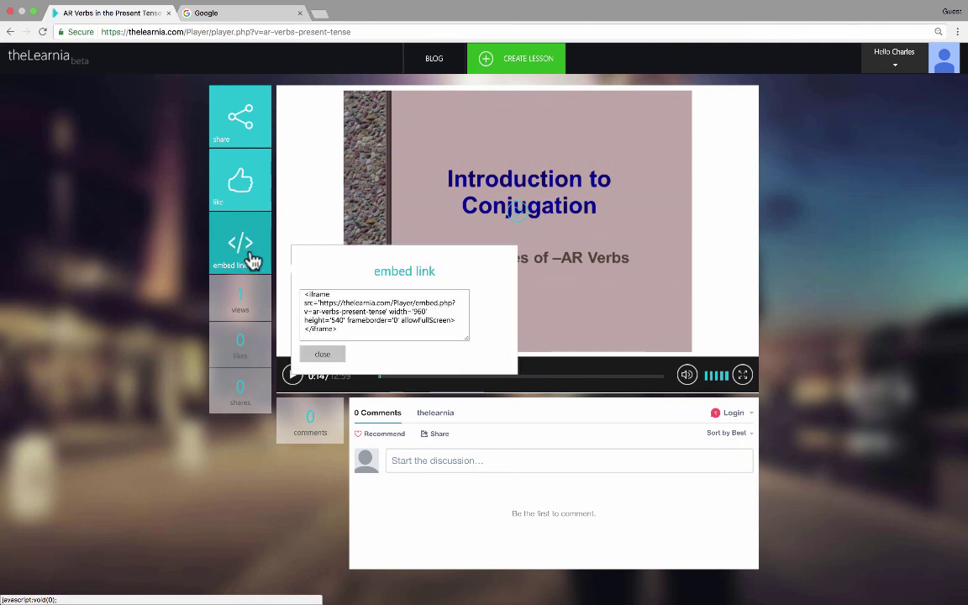
{"action": "left_click_drag", "start_coordinate": [412, 319], "coordinate": [308, 291]}
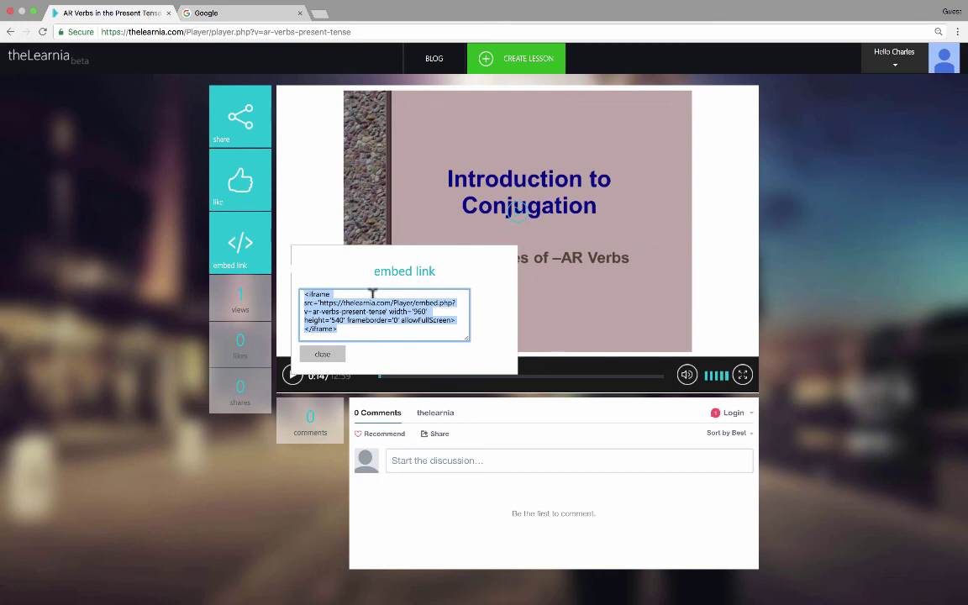
Step: Close the embed code popup, reopen the sharing options, then return to the home page
{"action": "mouse_move", "coordinate": [590, 157]}
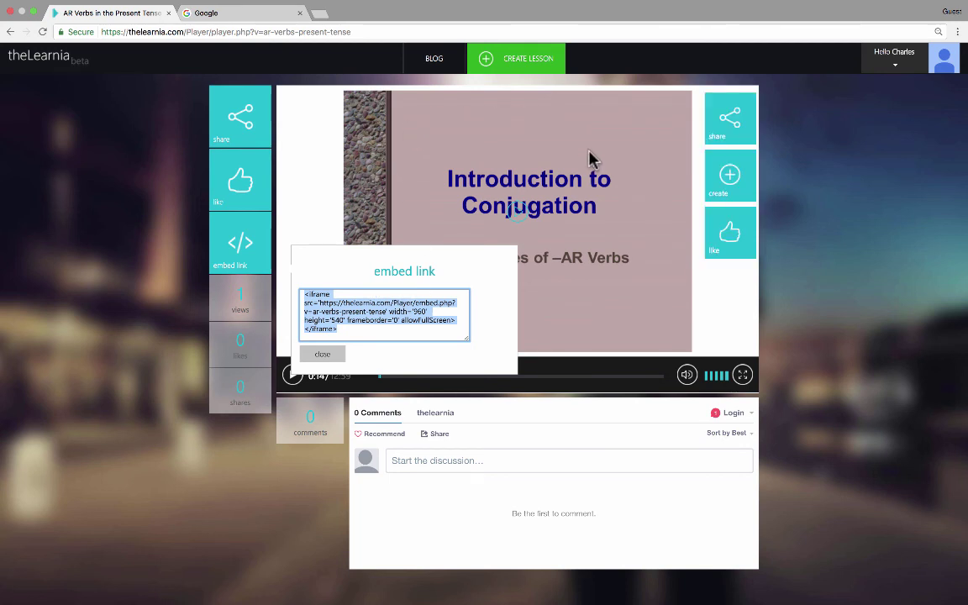
{"action": "left_click", "coordinate": [166, 253]}
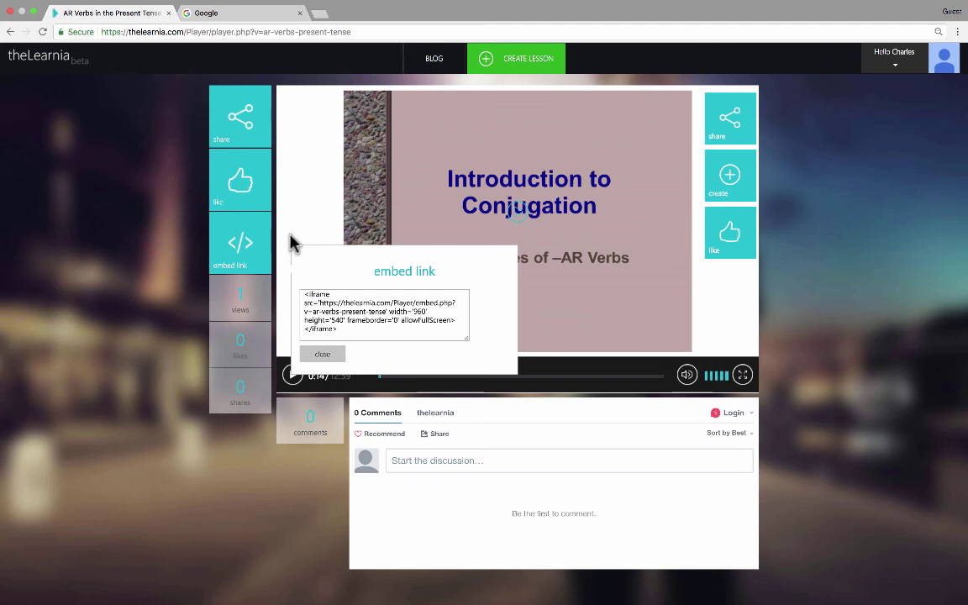
{"action": "left_click", "coordinate": [321, 354]}
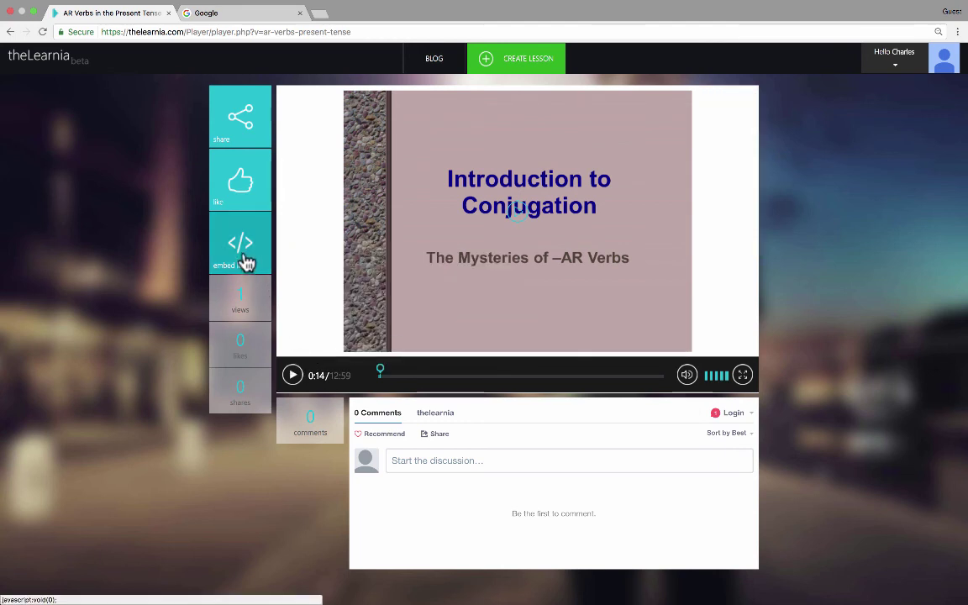
{"action": "left_click", "coordinate": [235, 117]}
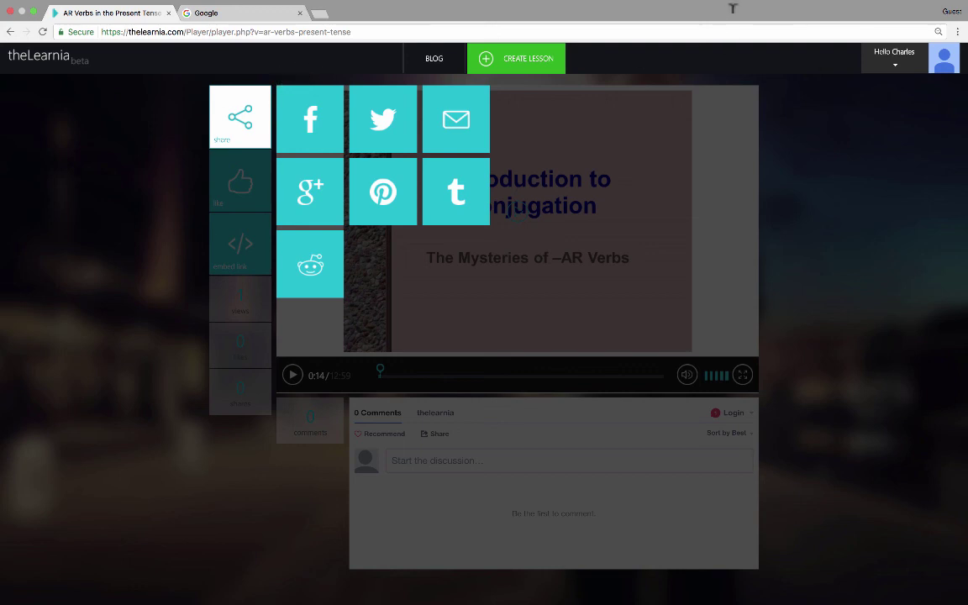
{"action": "left_click", "coordinate": [30, 66]}
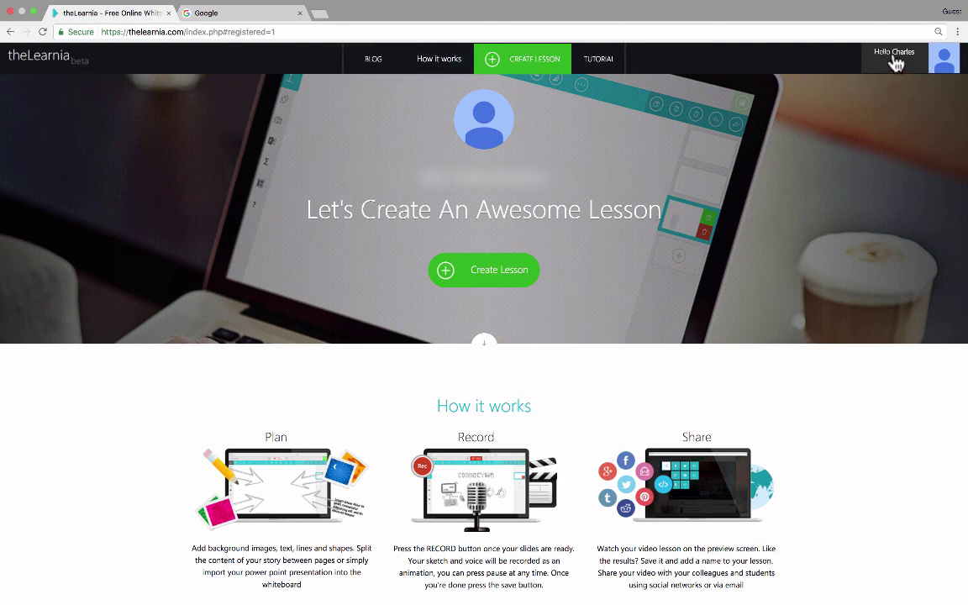
{"action": "left_click", "coordinate": [898, 72]}
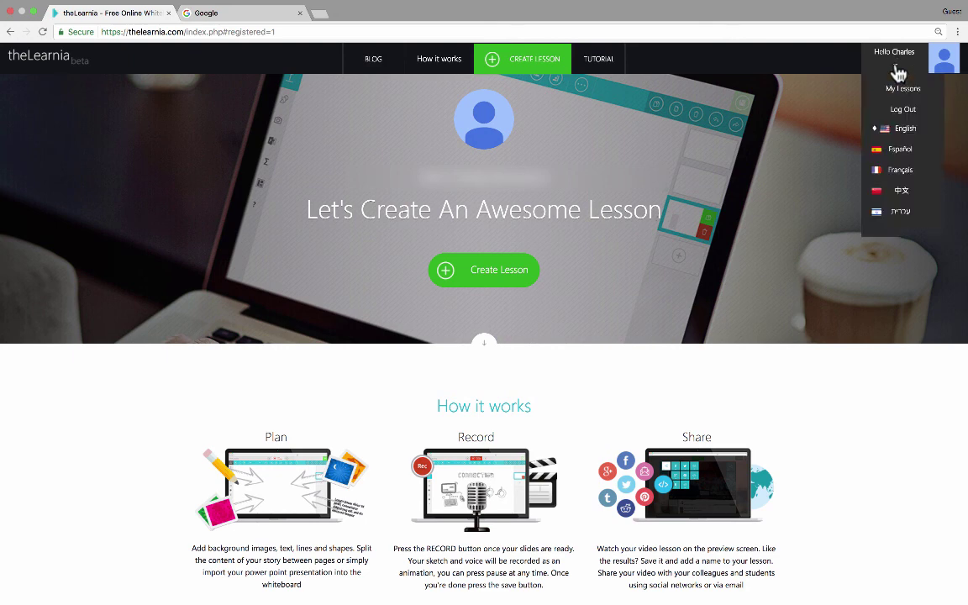
{"action": "left_click", "coordinate": [899, 91]}
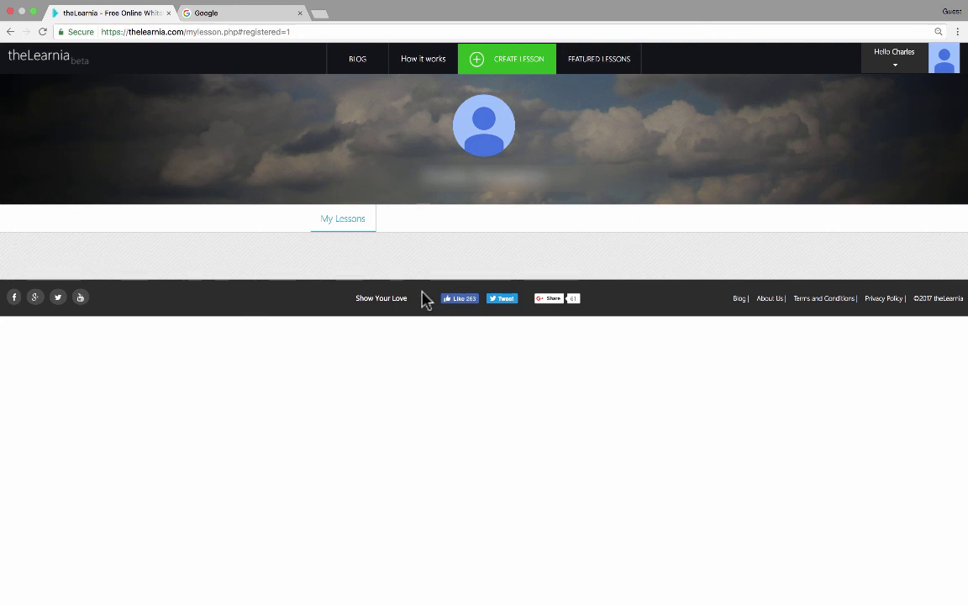
{"action": "left_click", "coordinate": [353, 223]}
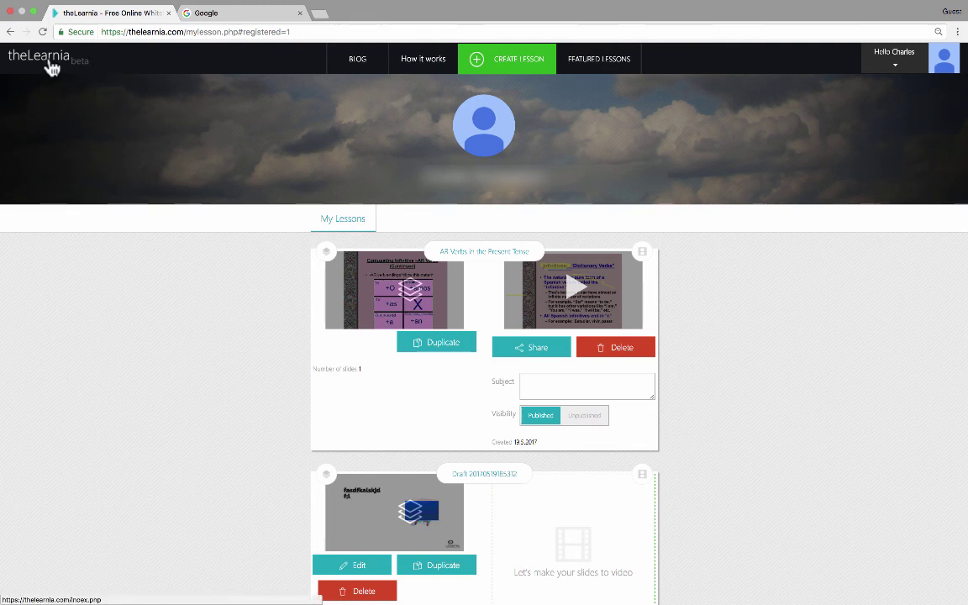
{"action": "left_click", "coordinate": [50, 67]}
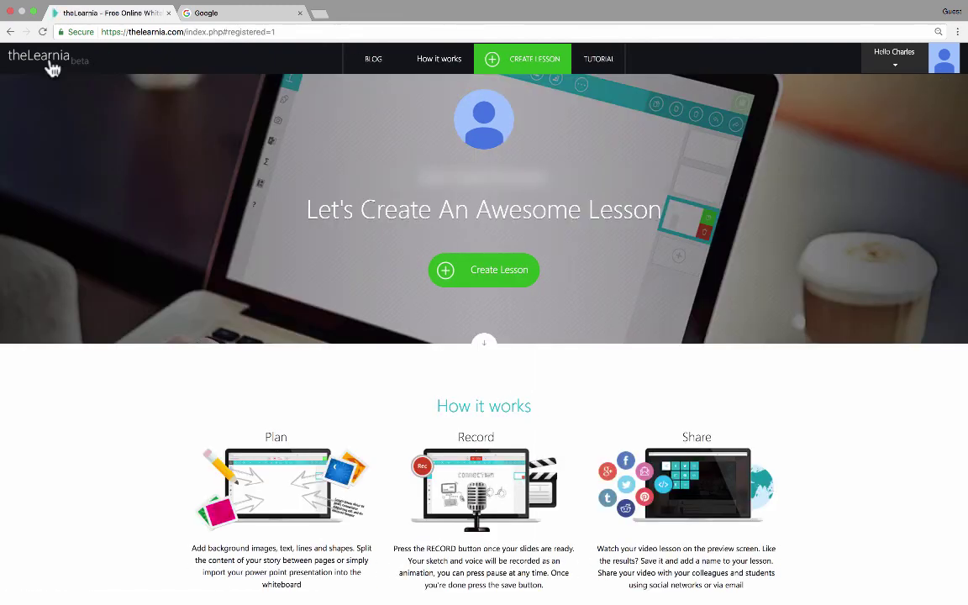